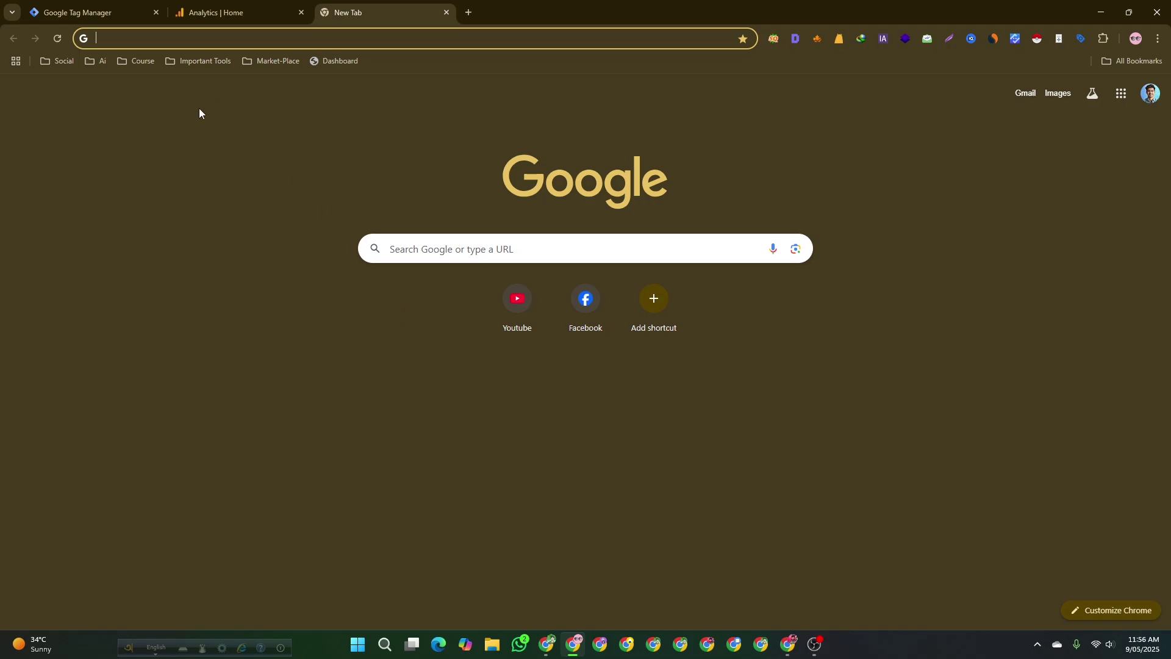
Search Google for "google tag manager" and open the Google Tag Manager site from the results.
click(91, 12)
click(219, 12)
click(368, 5)
text(google analytics)
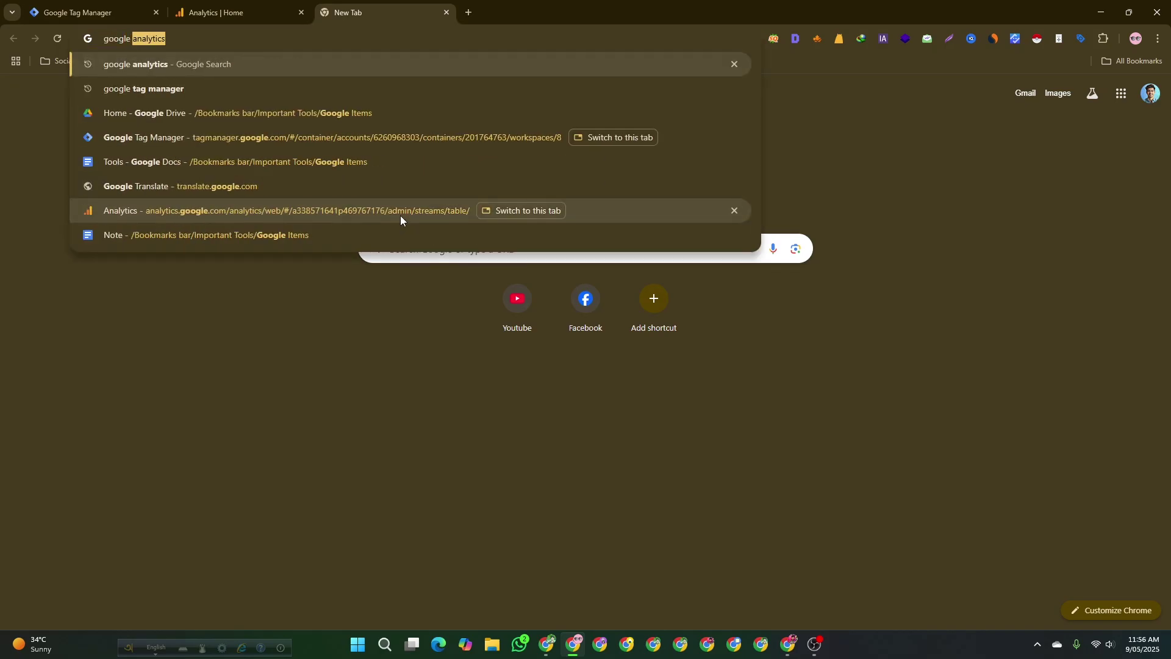
key(Down)
key(Return)
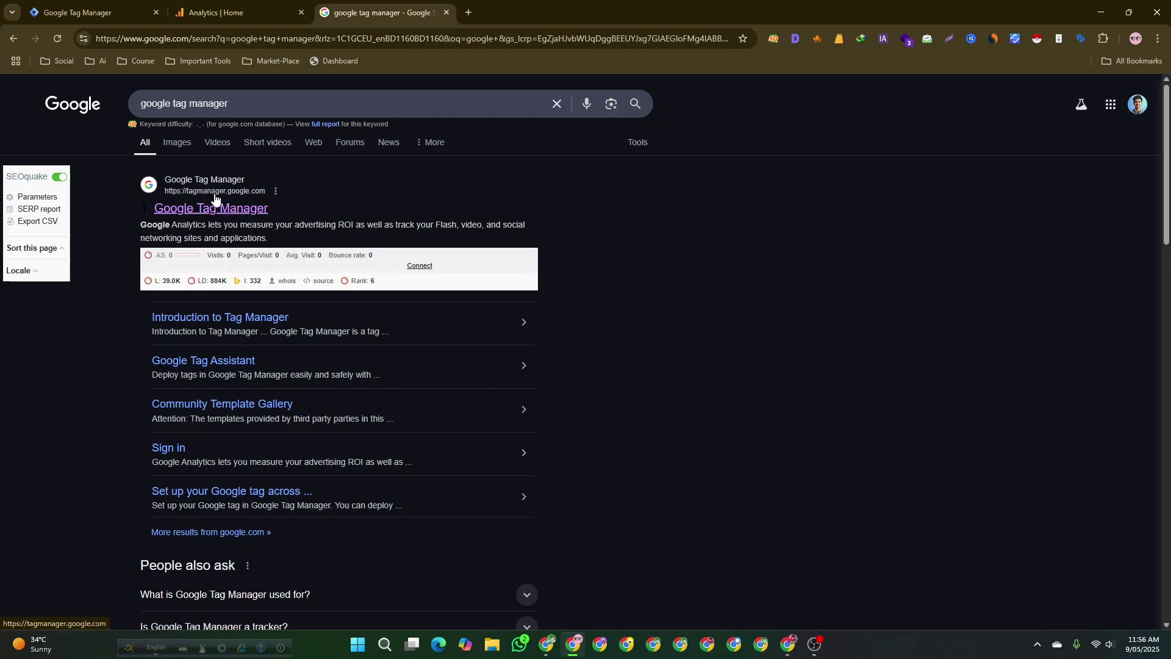
click(214, 209)
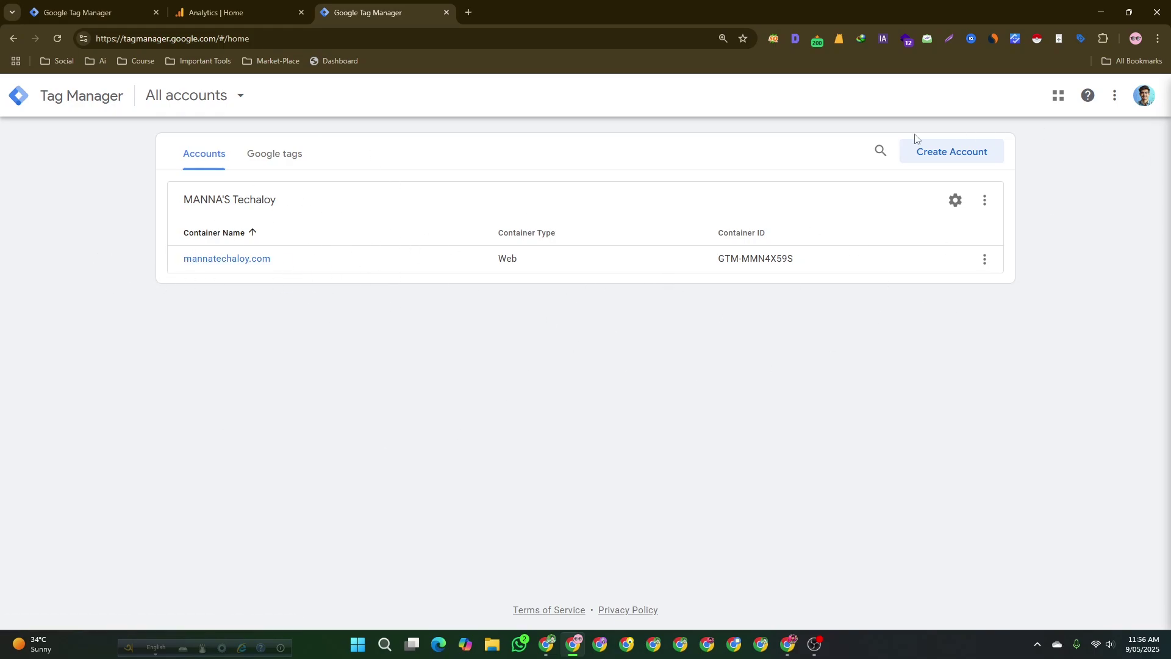
Start a new Tag Manager account and set its account name to MANNA'S Techaloy.
click(949, 153)
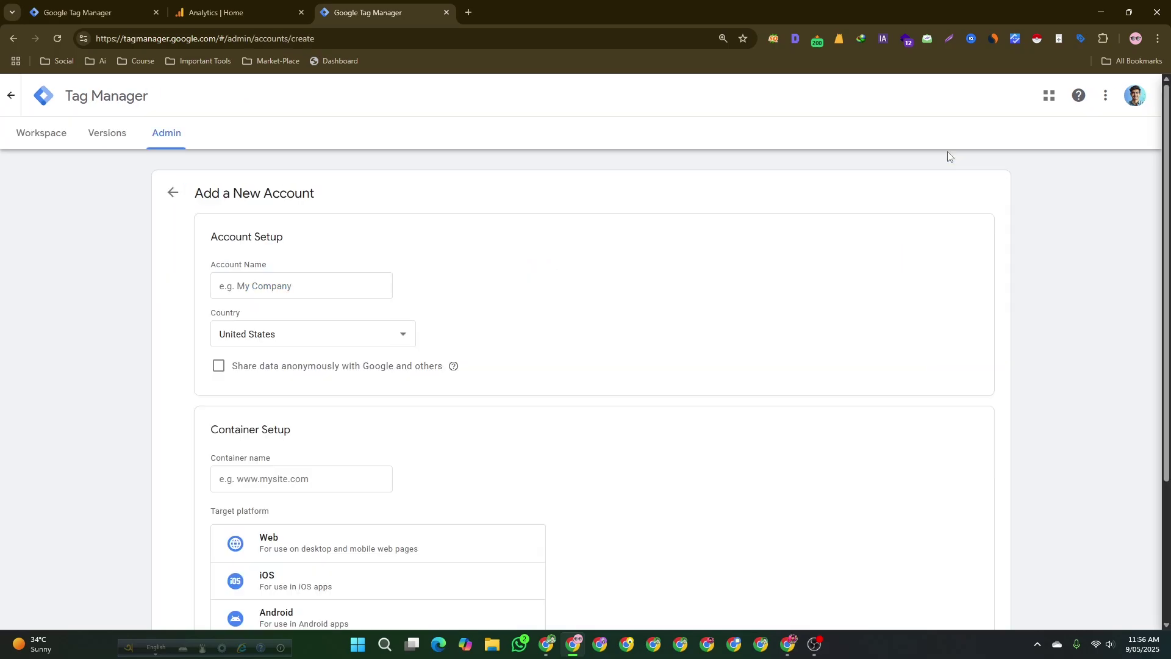
scroll(216, 348, down, 1)
click(243, 230)
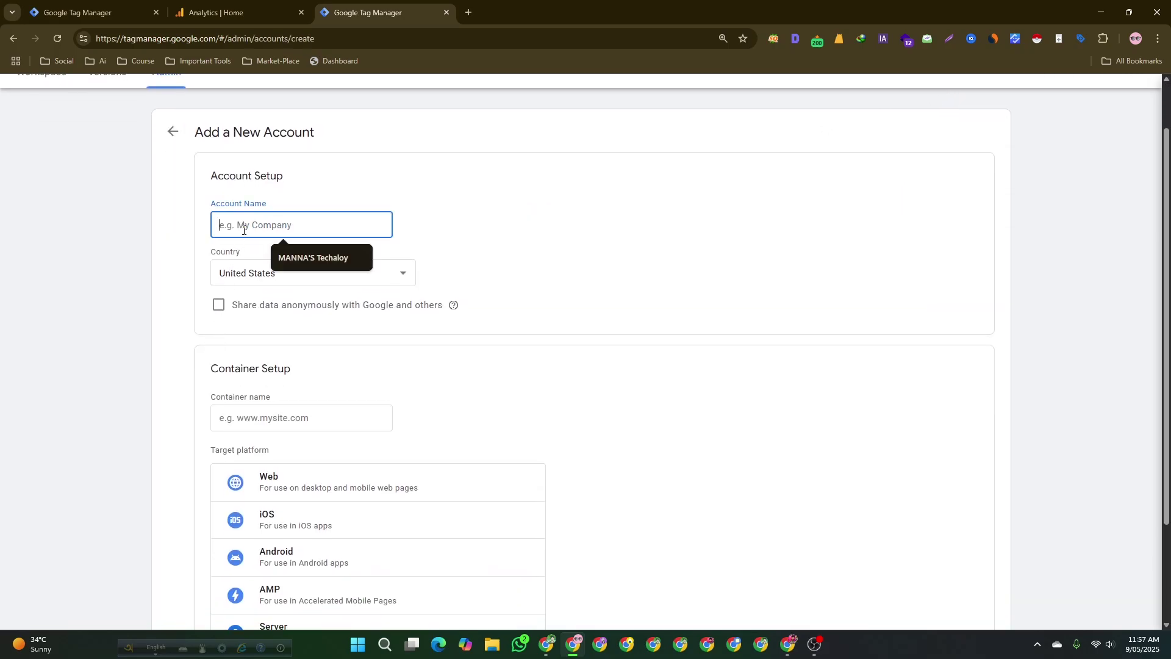
click(313, 257)
Set the new account's country to Bangladesh.
click(280, 274)
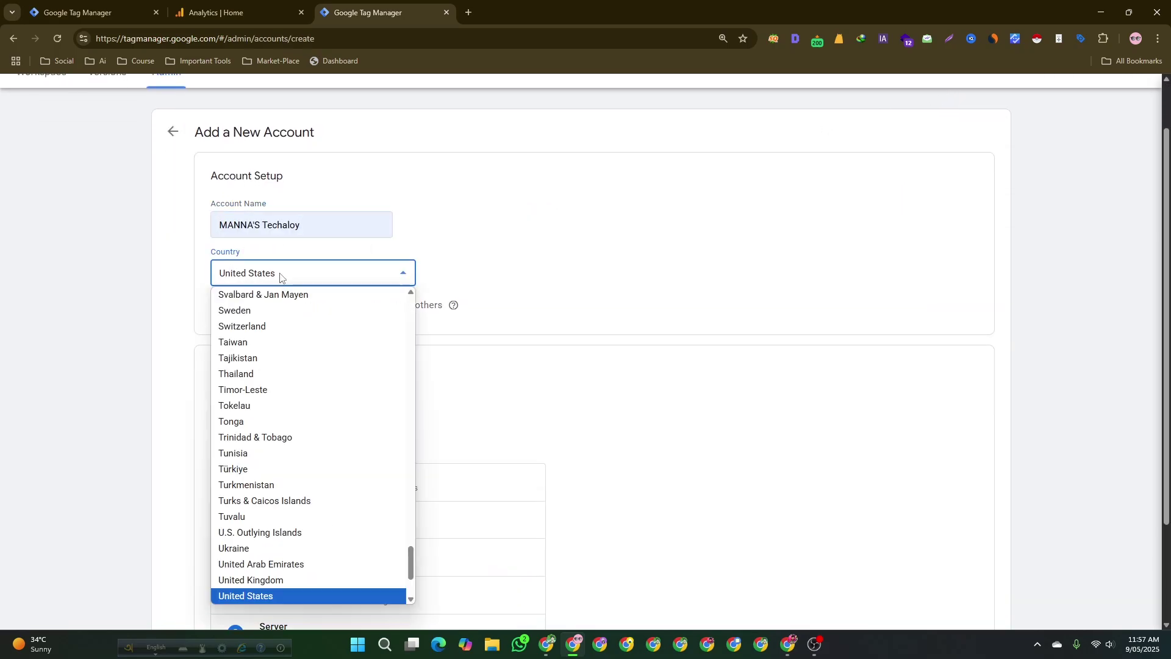
click(279, 274)
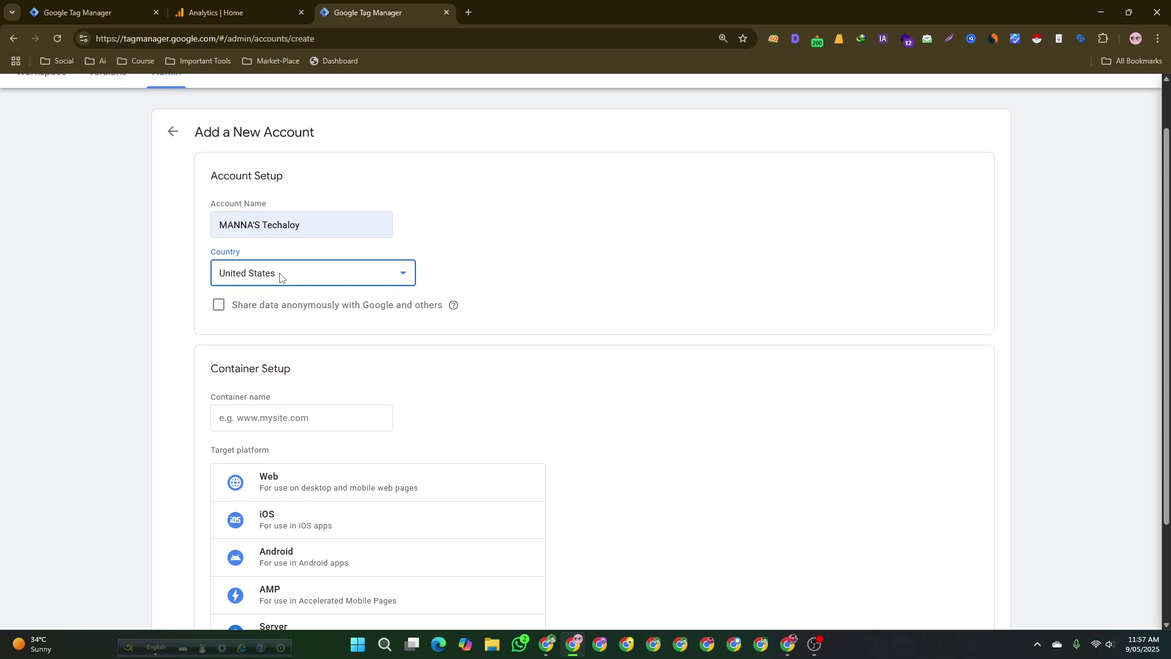
click(279, 275)
scroll(280, 311, down, 3)
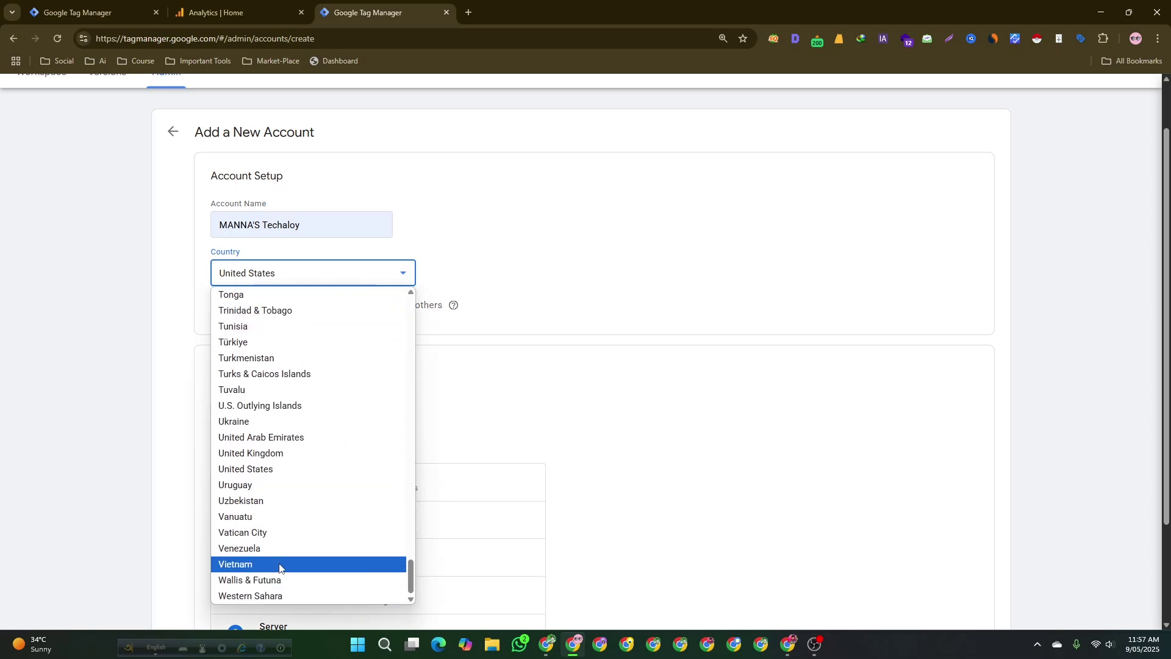
scroll(279, 568, up, 20)
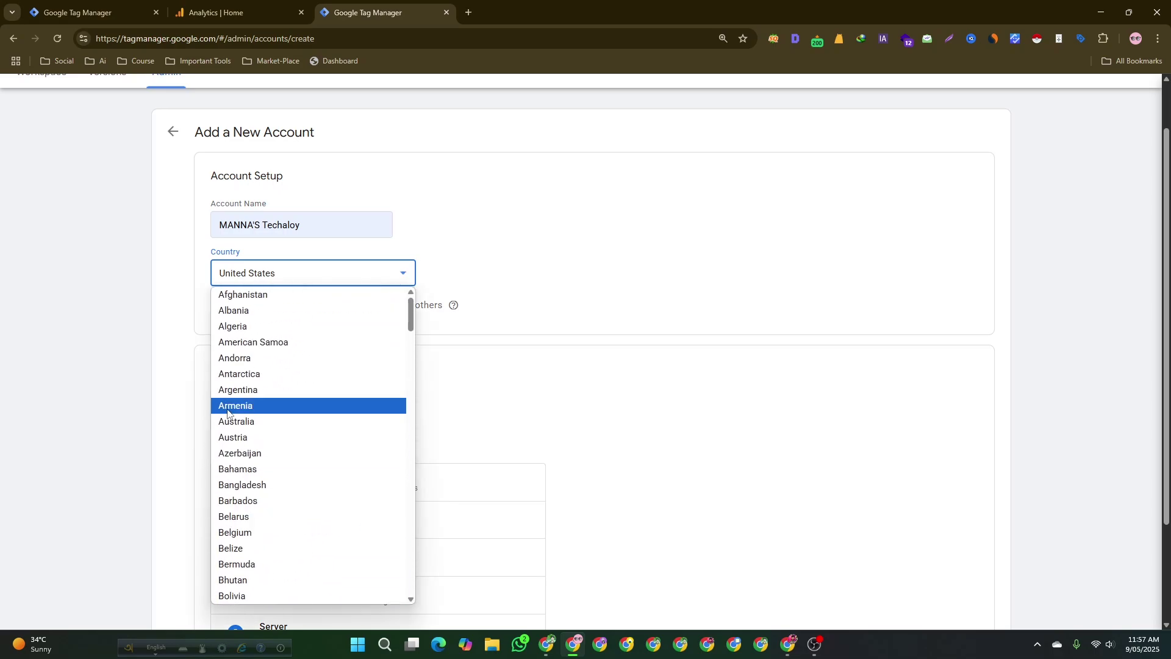
scroll(228, 413, down, 20)
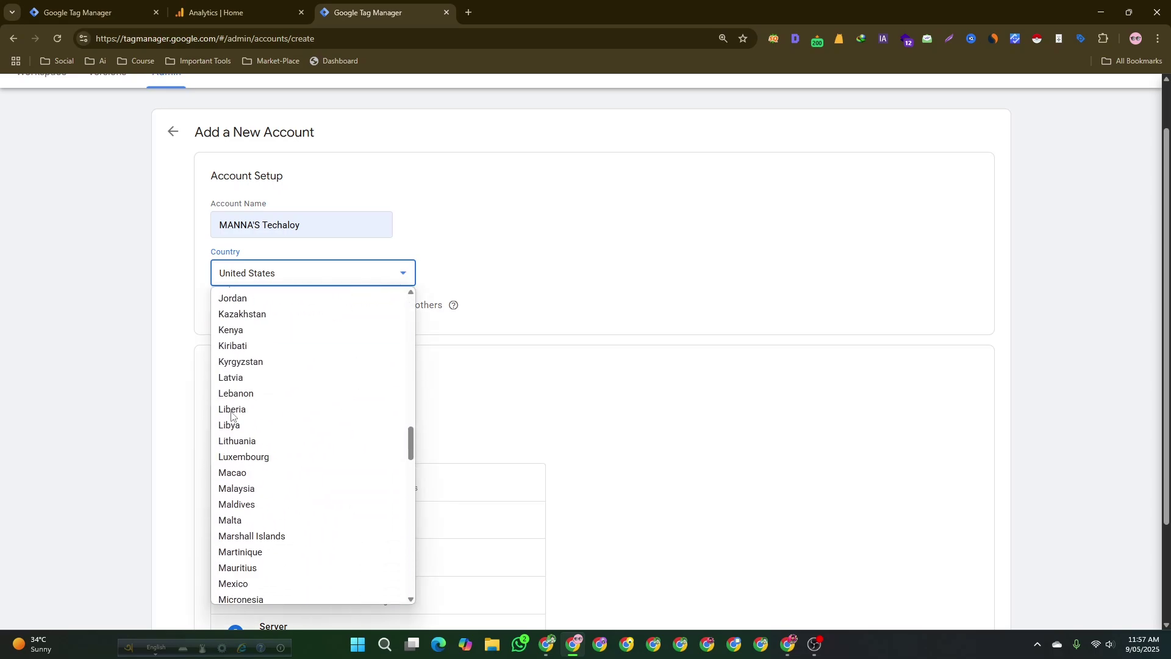
click(594, 397)
click(262, 281)
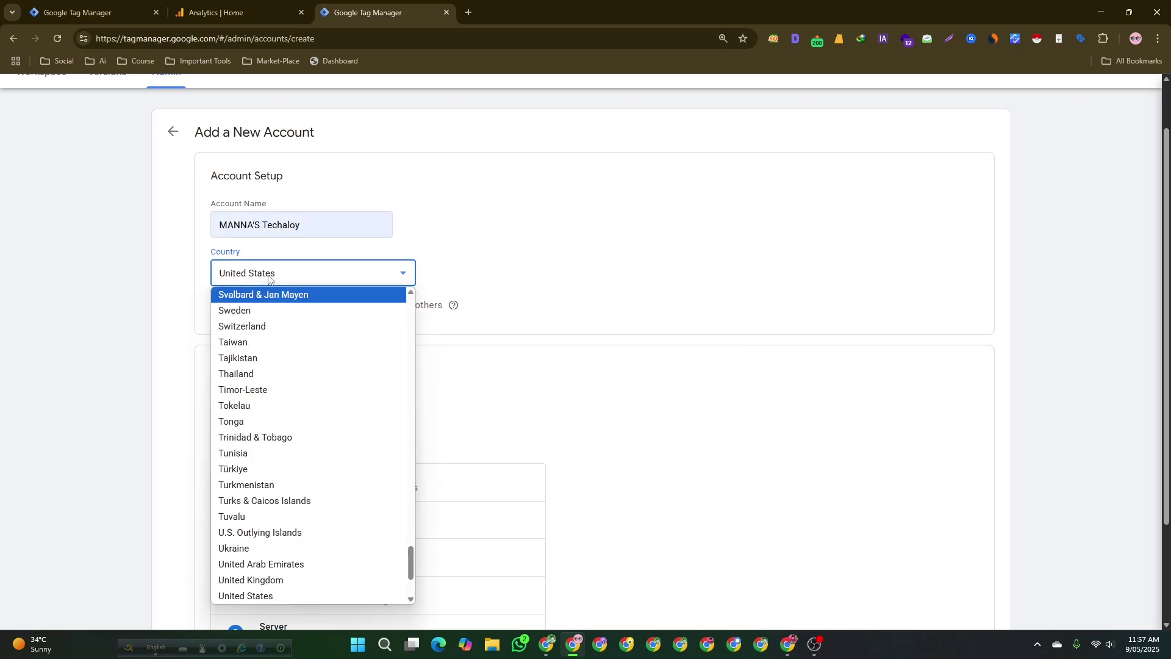
scroll(295, 522, down, 3)
scroll(281, 534, up, 20)
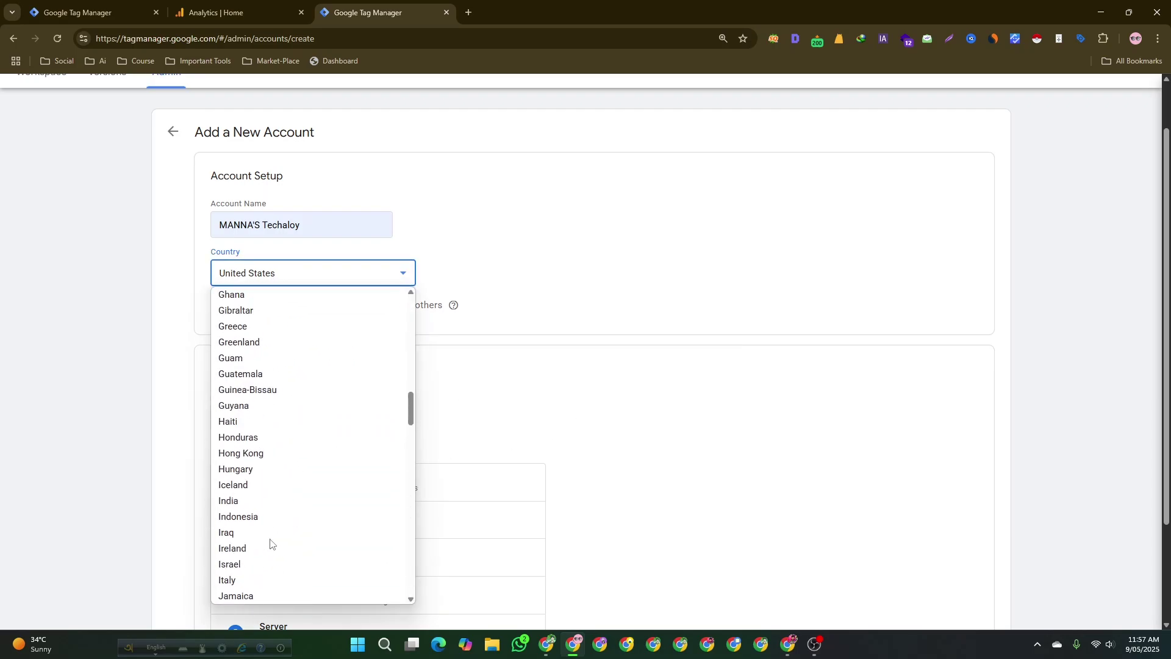
scroll(270, 543, up, 20)
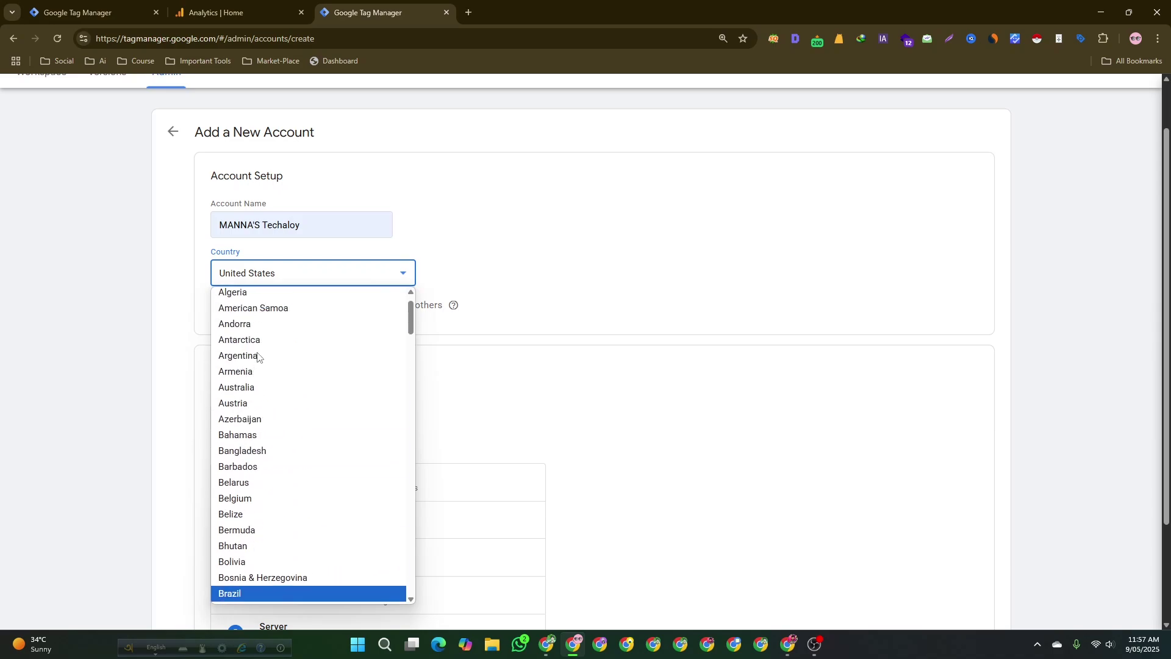
scroll(258, 356, down, 4)
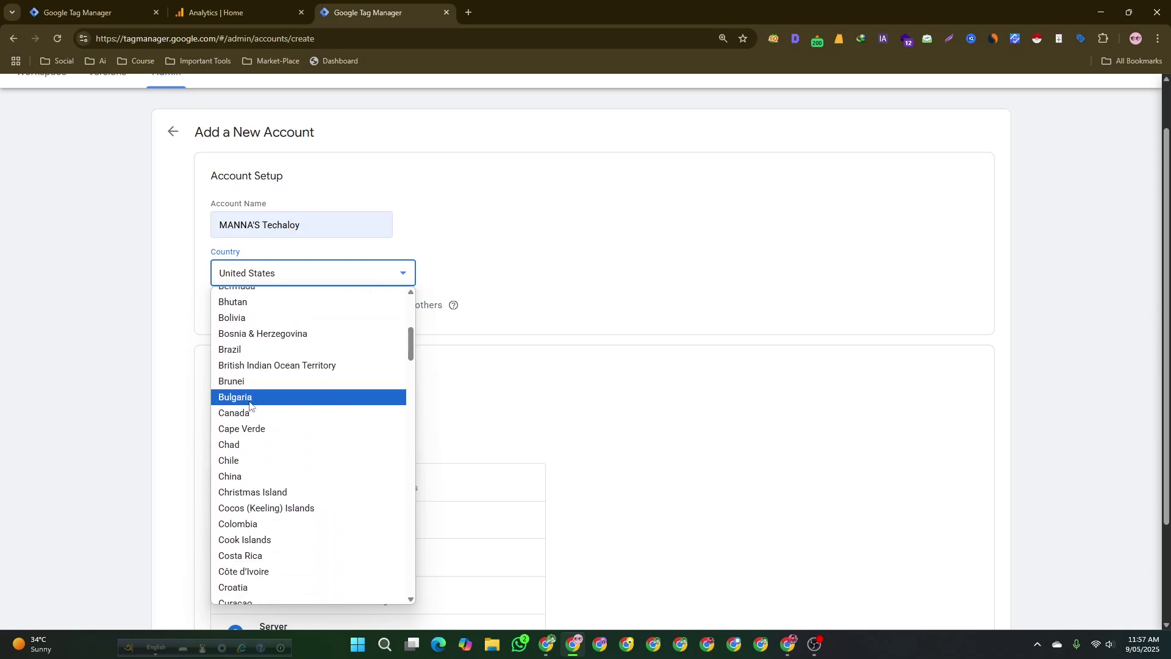
scroll(258, 354, up, 2)
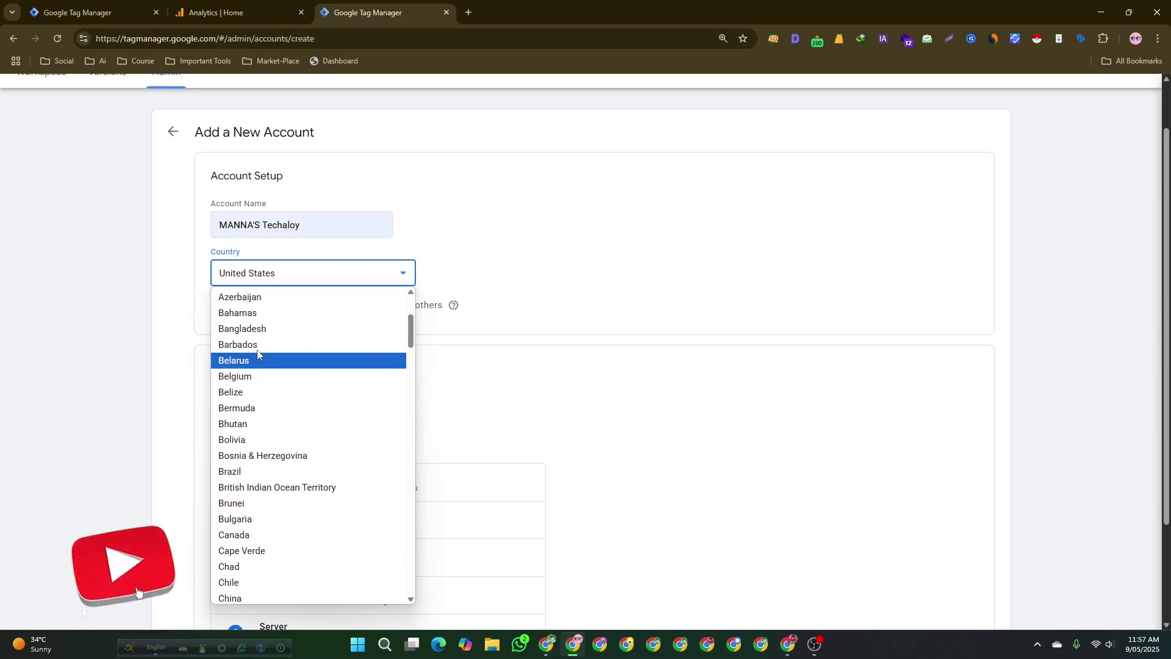
click(255, 329)
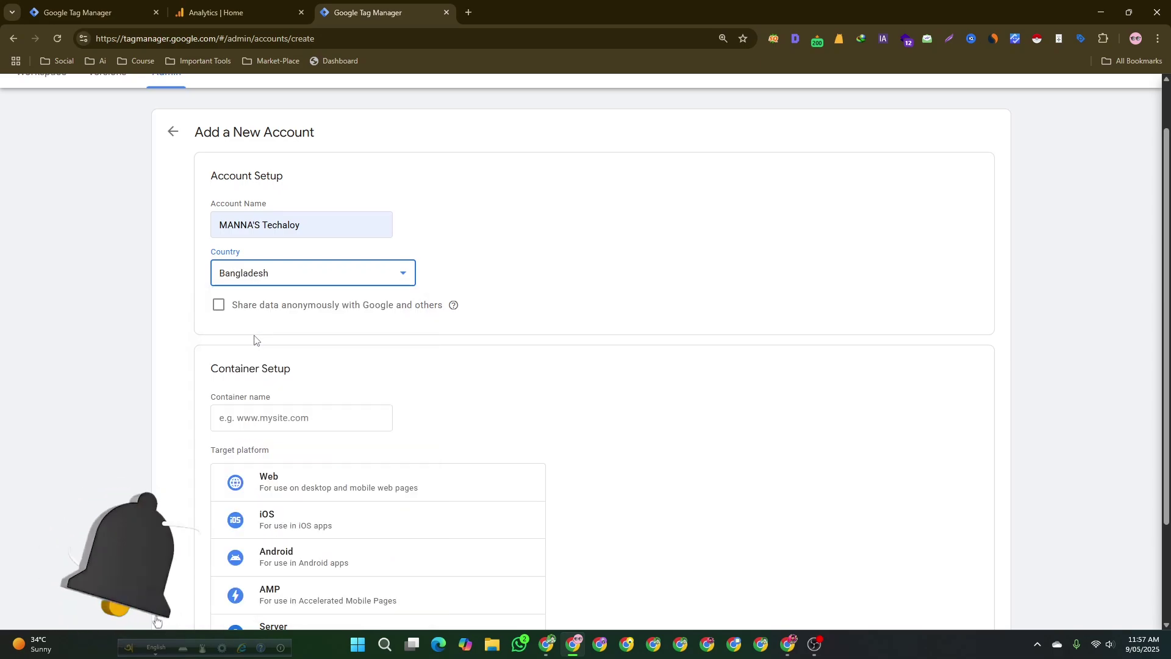
scroll(255, 339, down, 1)
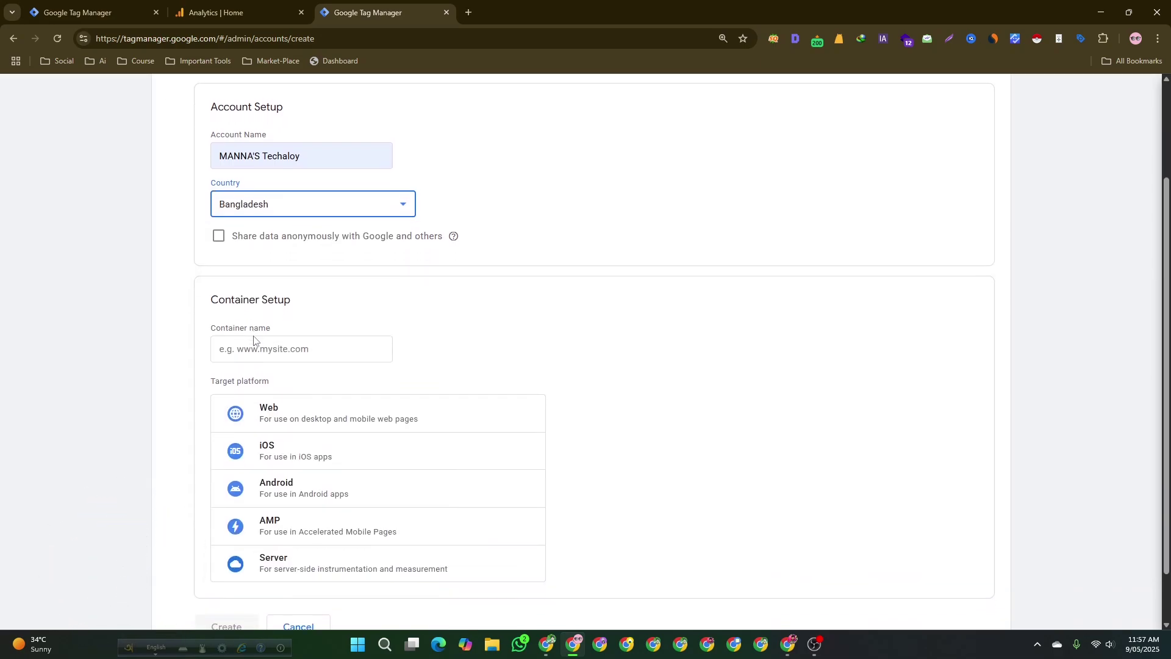
scroll(255, 339, down, 1)
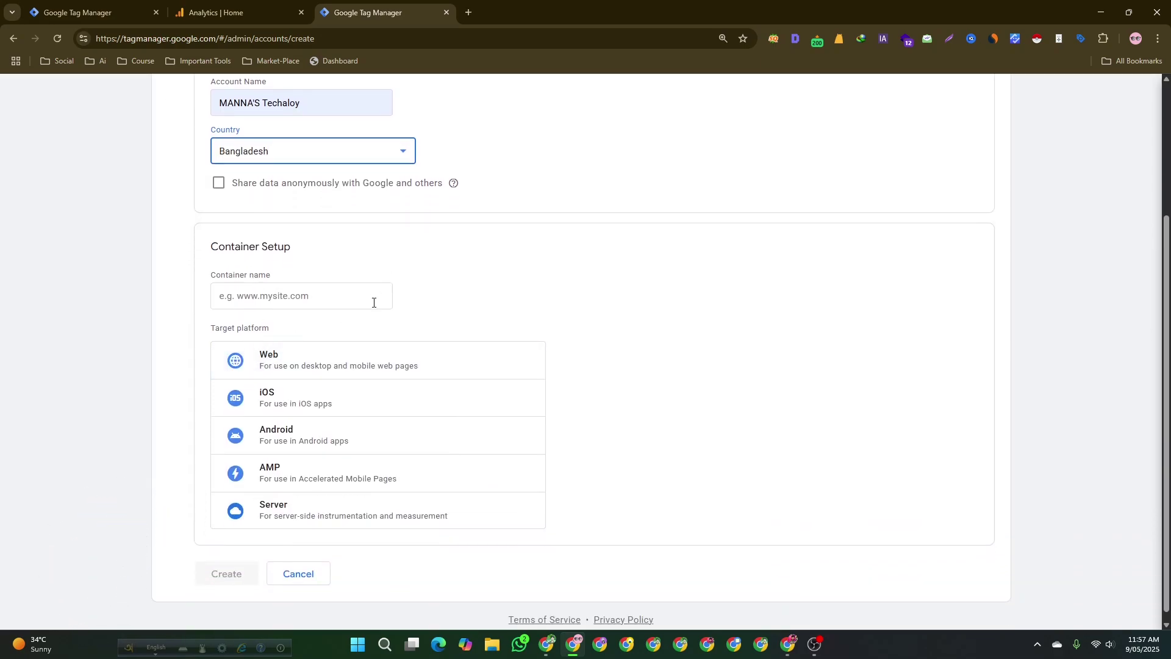
click(277, 288)
click(293, 319)
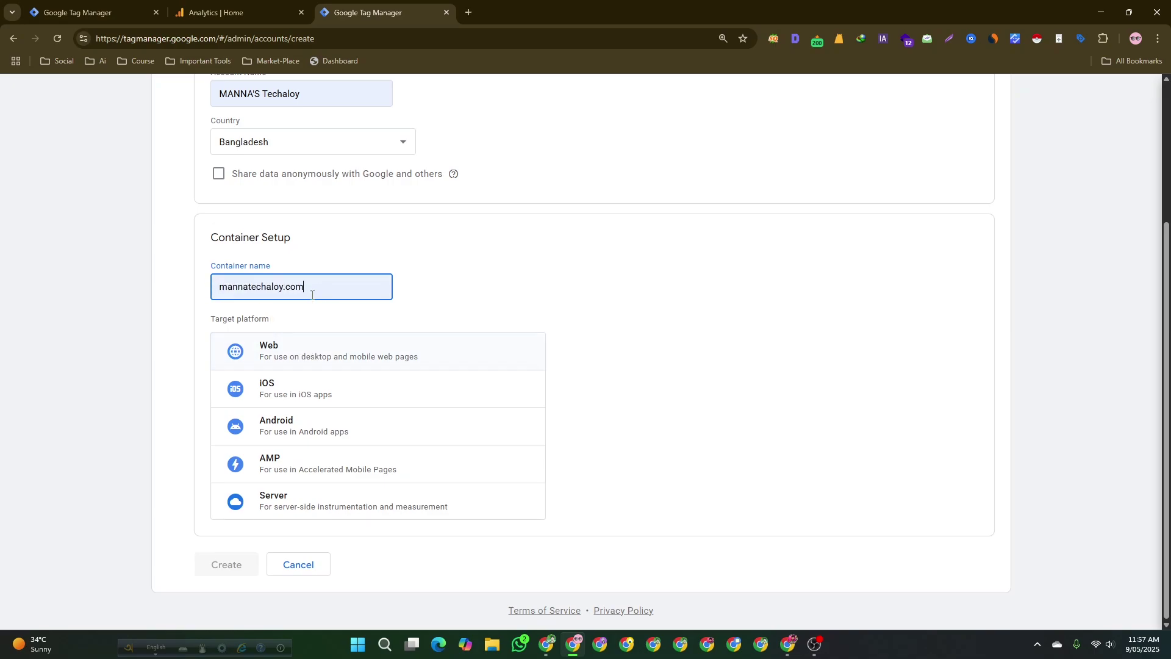
click(335, 290)
key(BackSpace)
key(BackSpace)
key(BackSpace)
key(BackSpace)
key(BackSpace)
key(BackSpace)
key(BackSpace)
key(BackSpace)
key(BackSpace)
key(BackSpace)
key(BackSpace)
key(BackSpace)
key(BackSpace)
key(BackSpace)
key(BackSpace)
key(BackSpace)
key(BackSpace)
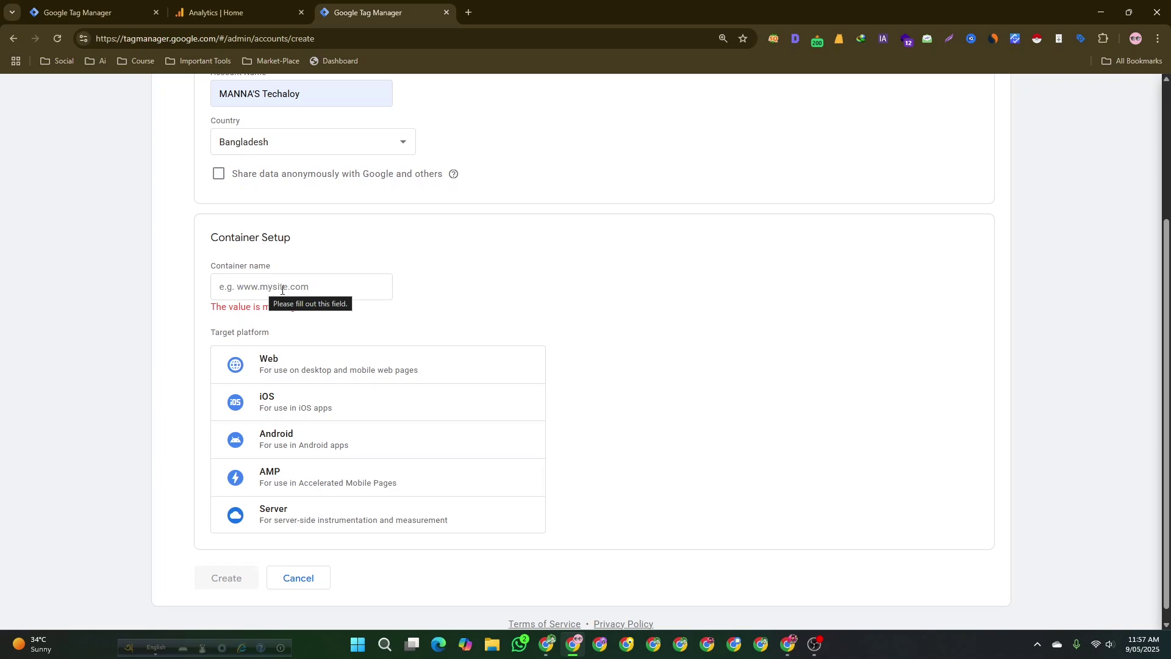
Name the container mannatechaloy.com with Web as its target platform and create the account.
click(309, 289)
click(308, 323)
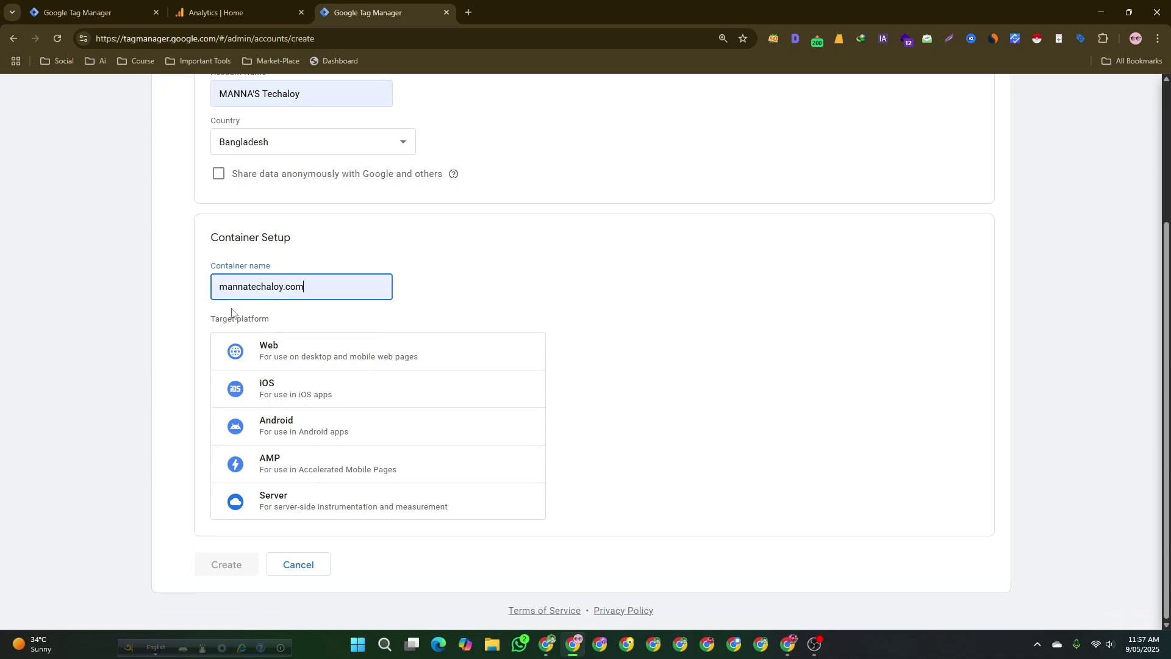
click(268, 350)
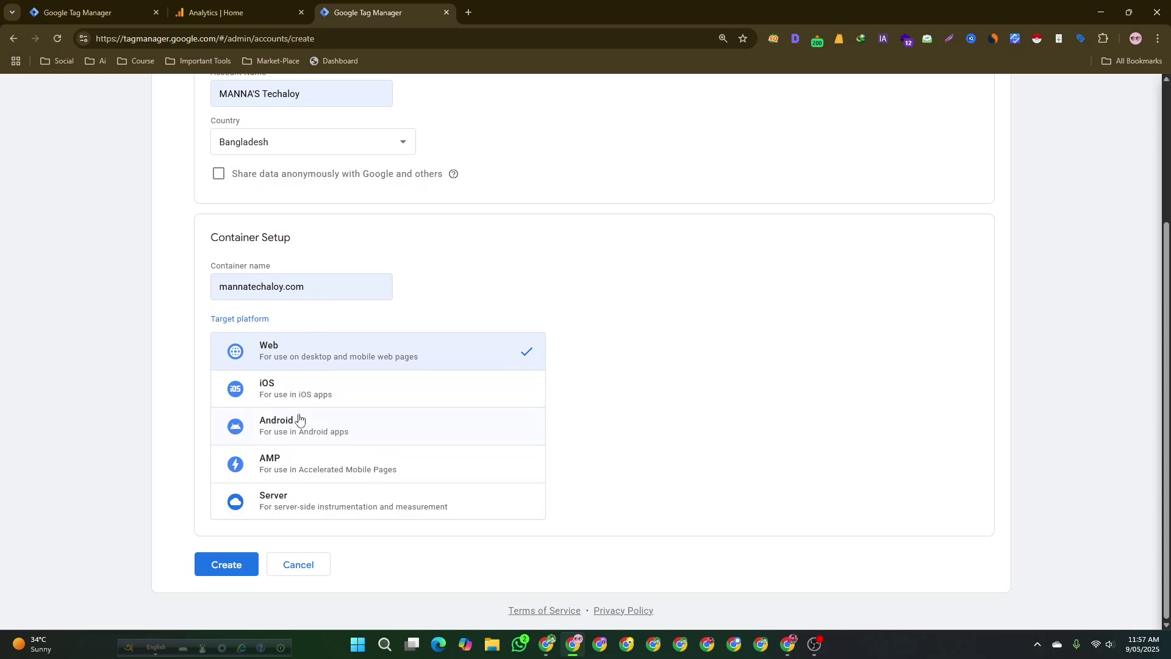
click(219, 566)
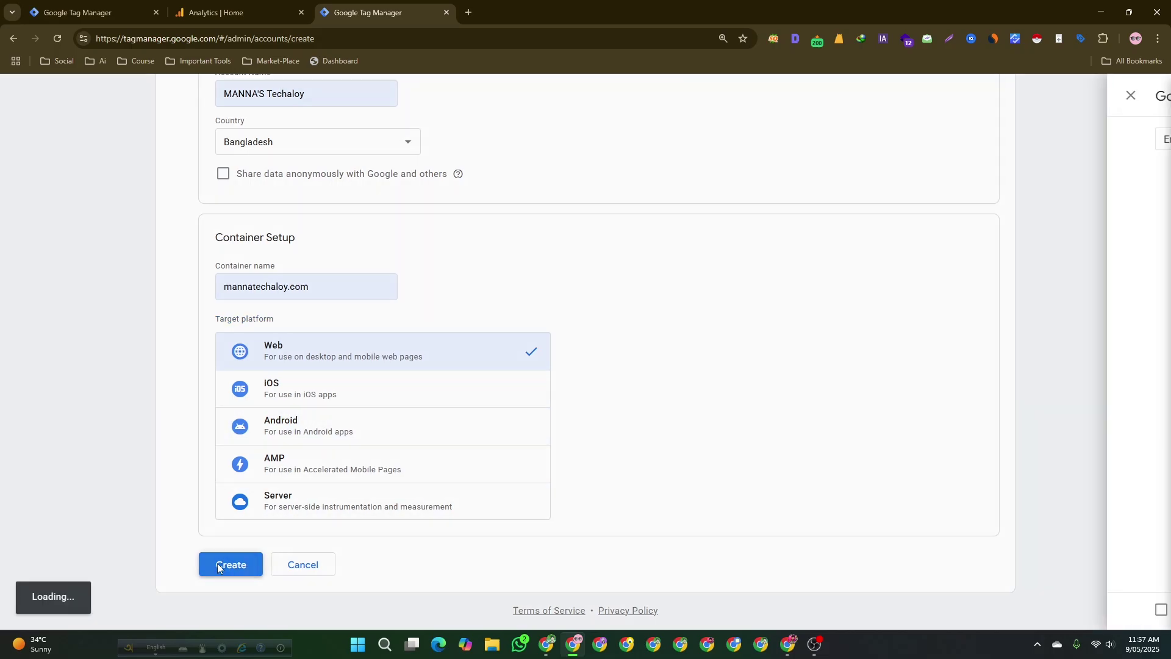
Accept the Data Processing Terms required by GDPR and agree to the Google Tag Manager Terms of Service.
scroll(550, 421, down, 5)
scroll(551, 420, down, 2)
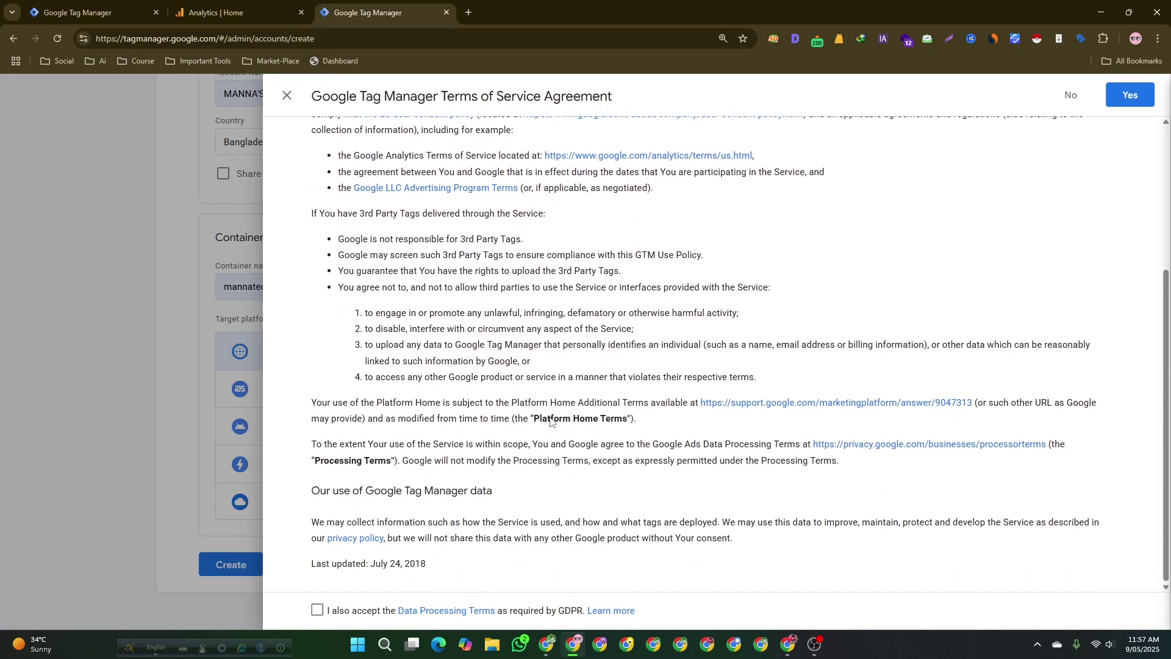
scroll(551, 421, up, 10)
scroll(550, 421, down, 8)
click(317, 609)
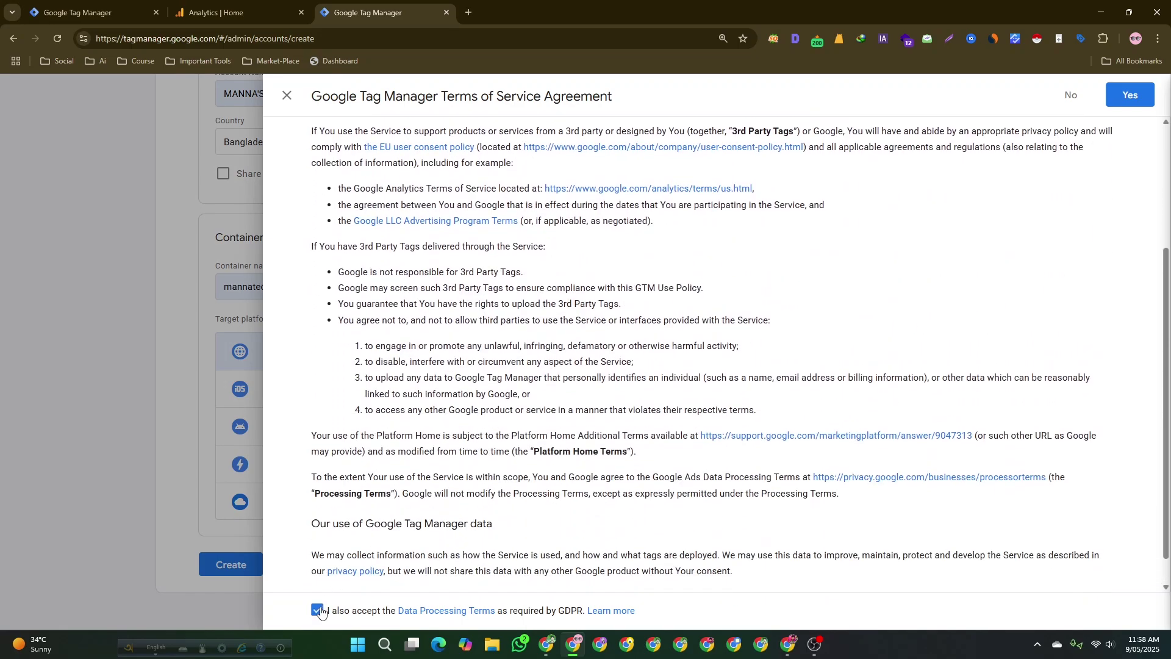
scroll(763, 386, up, 3)
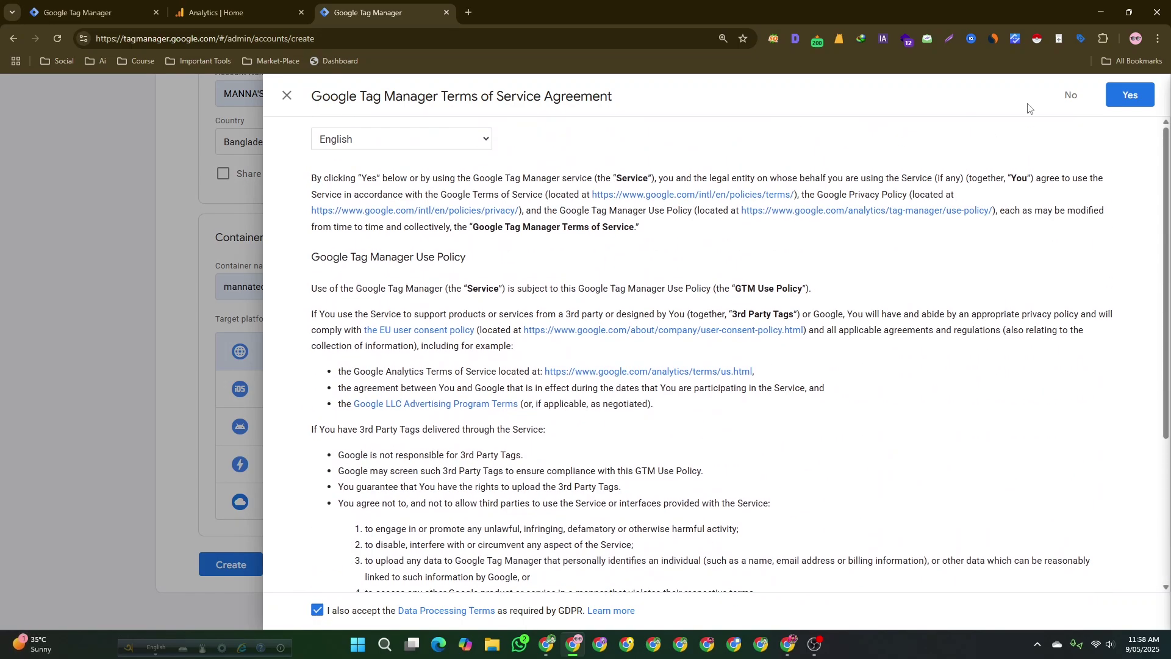
click(1128, 96)
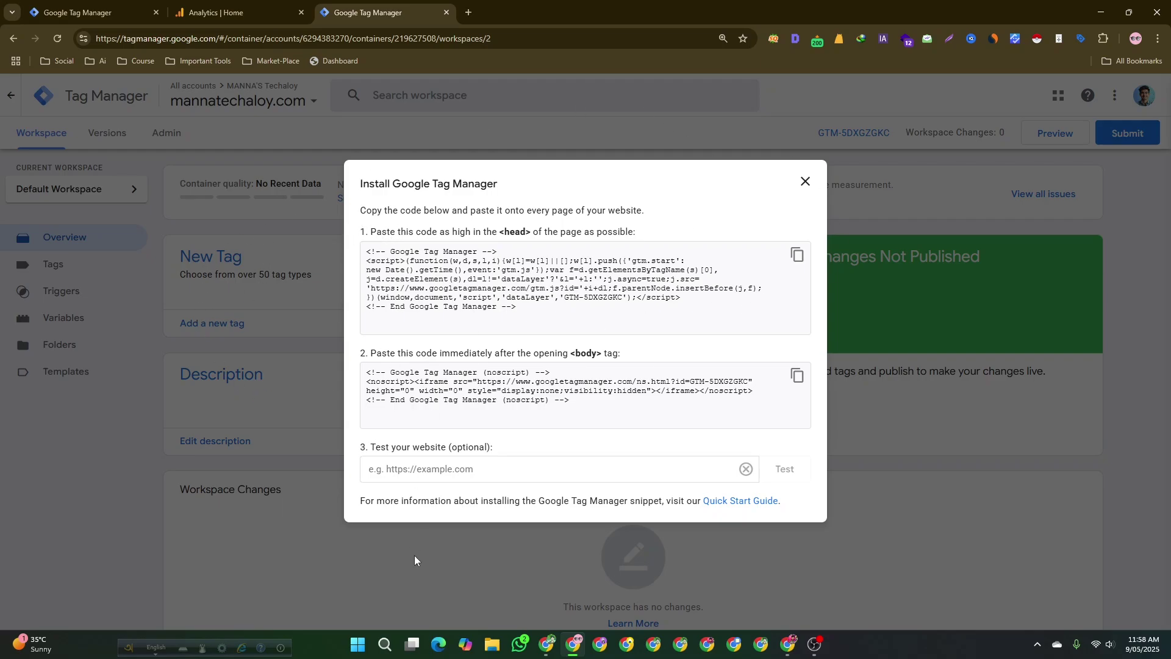
Close the Install Google Tag Manager instructions and look over the new container's workspace overview.
click(457, 470)
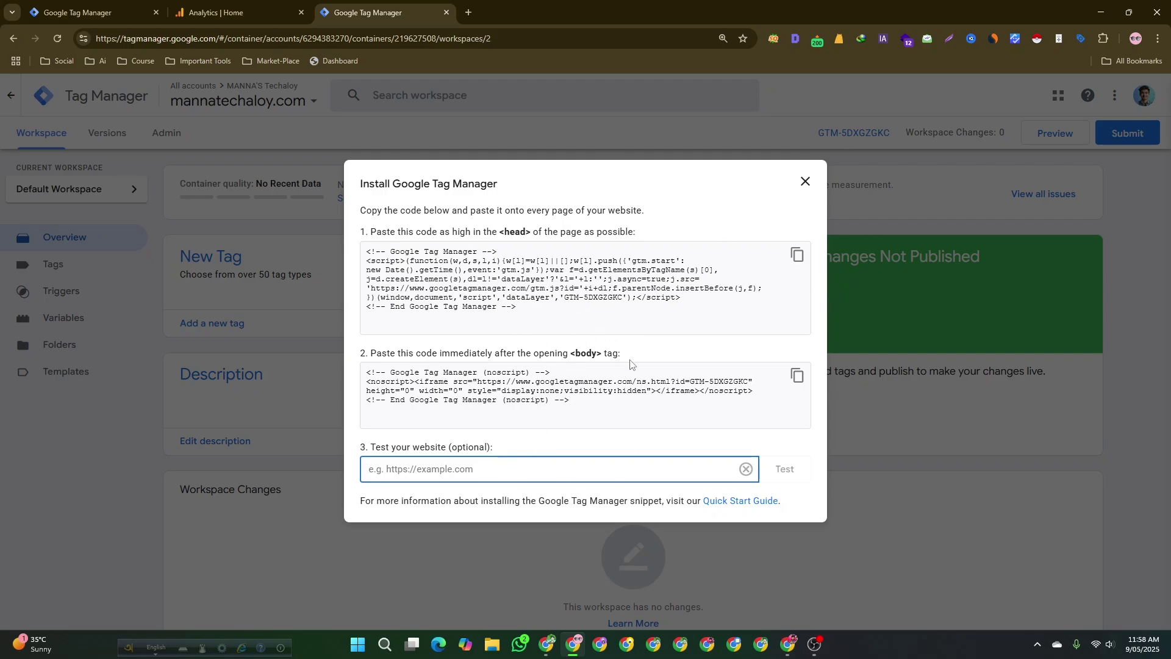
click(805, 183)
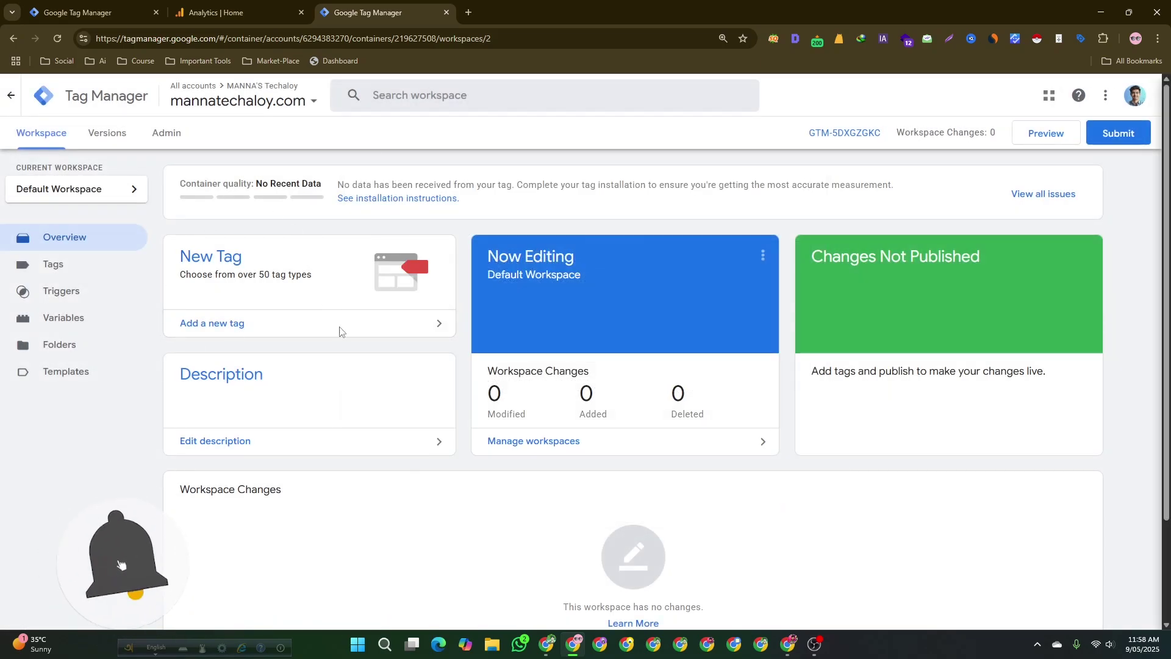
scroll(449, 494, down, 2)
scroll(451, 494, up, 2)
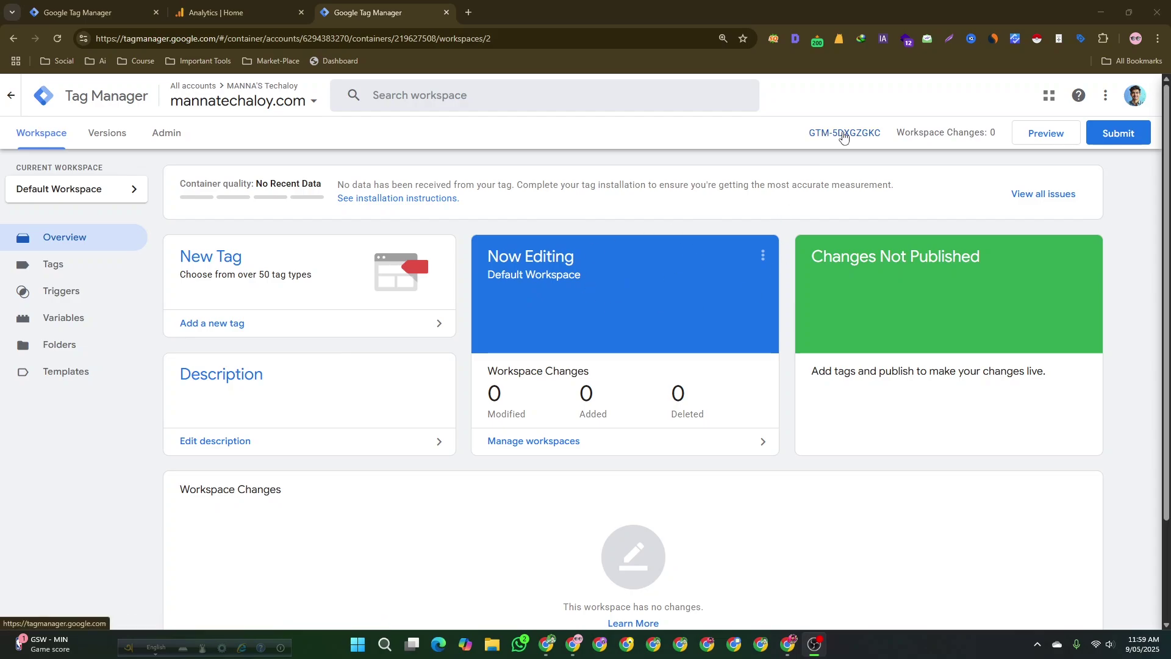
Reopen the container's installation instructions and copy the code snippet meant for the page's head section.
click(843, 135)
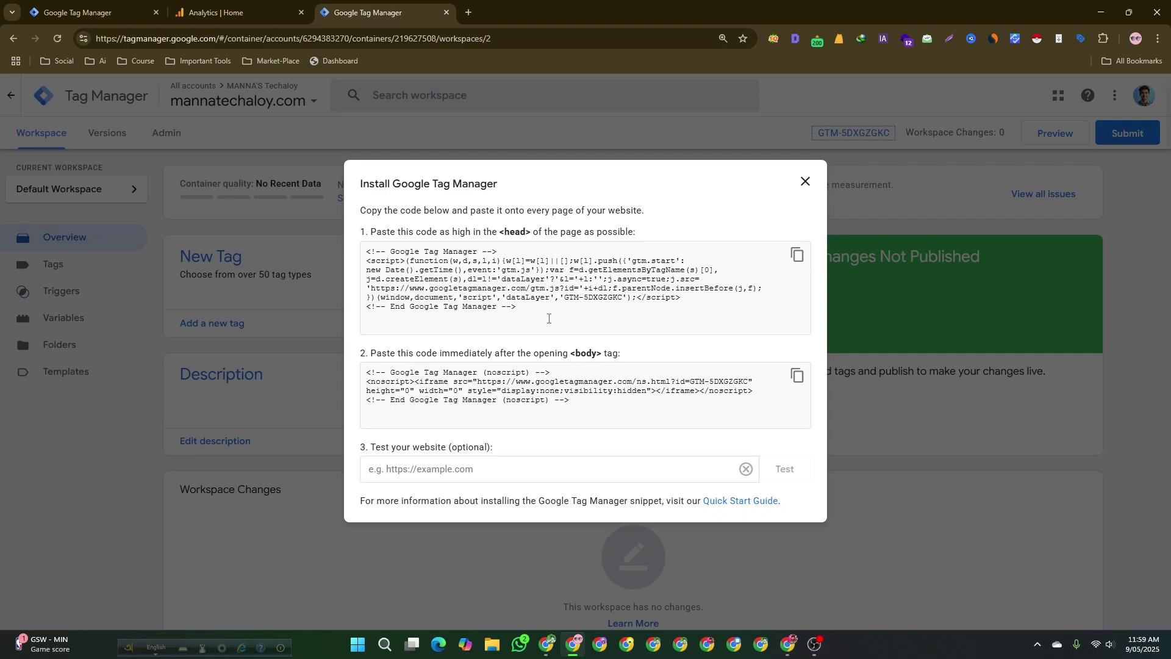
click(507, 460)
click(570, 299)
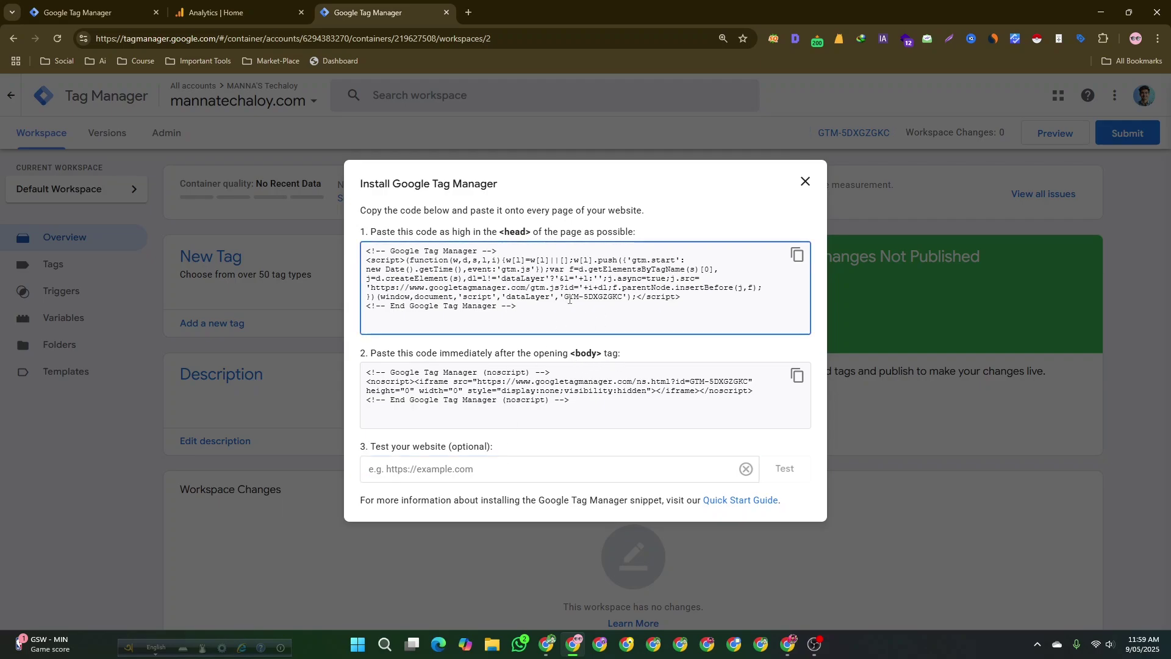
click(797, 254)
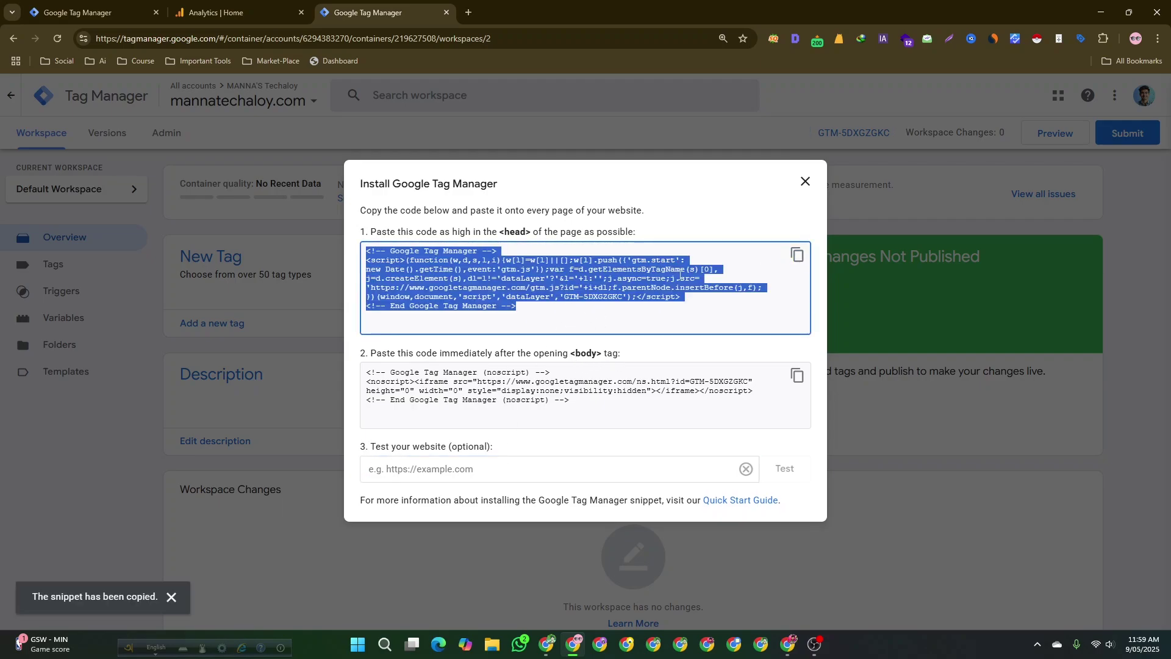
click(611, 319)
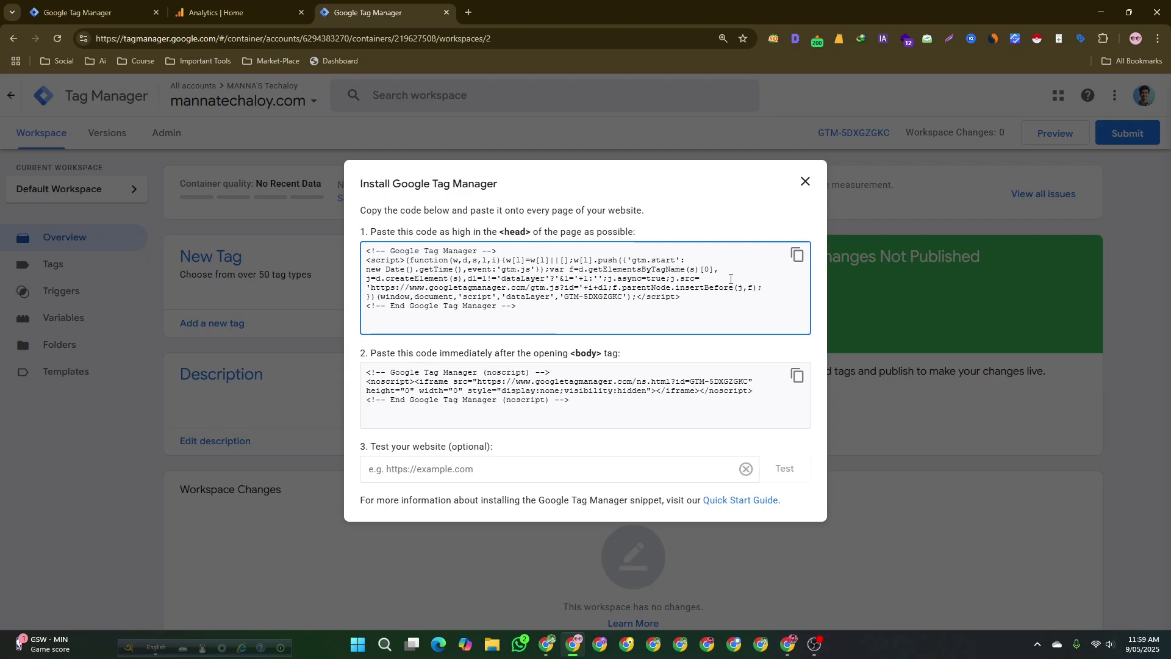
click(797, 255)
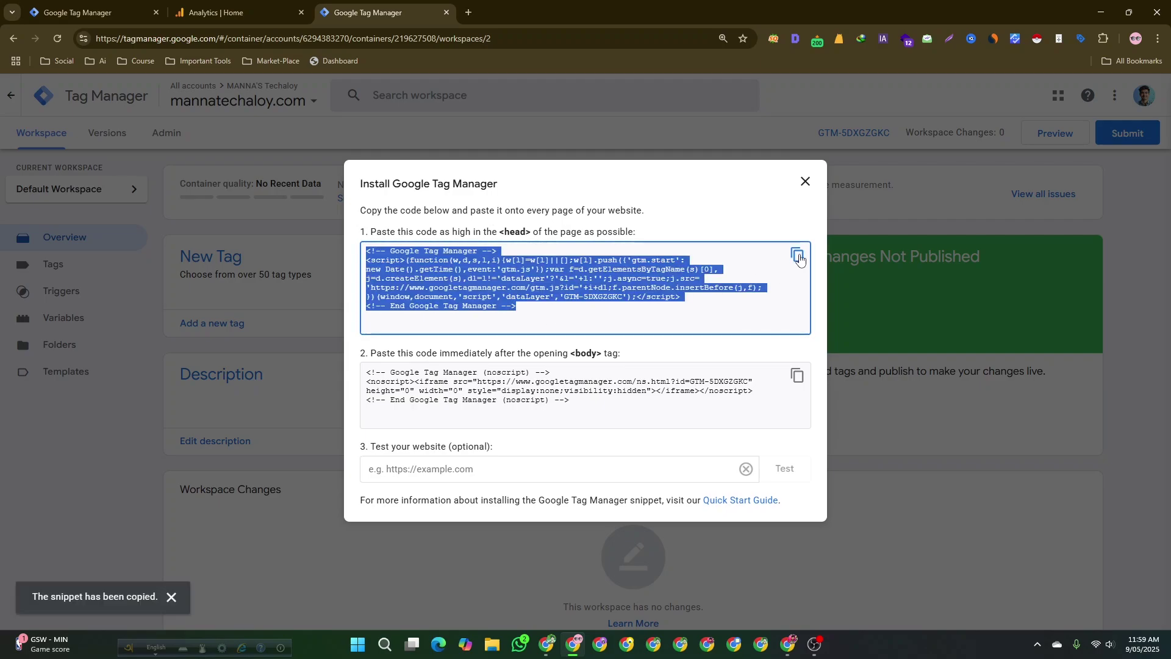
Switch to the mannatechaloy.com cPanel and open its WordPress management to reach the site's admin dashboard.
click(676, 322)
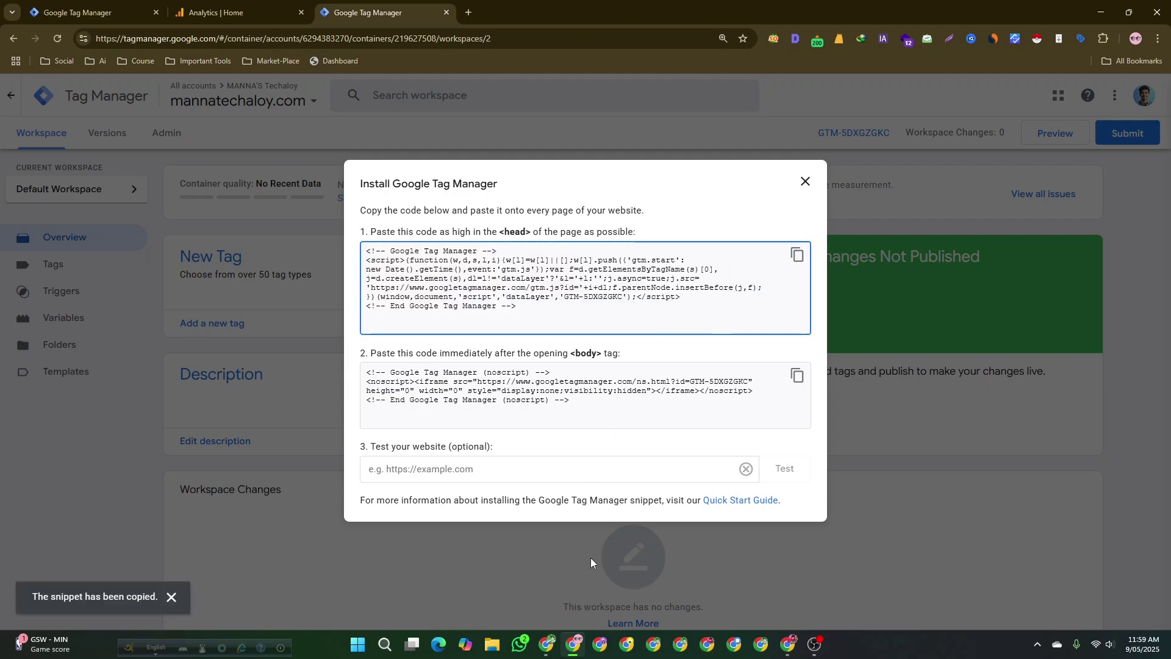
click(547, 644)
scroll(617, 321, down, 8)
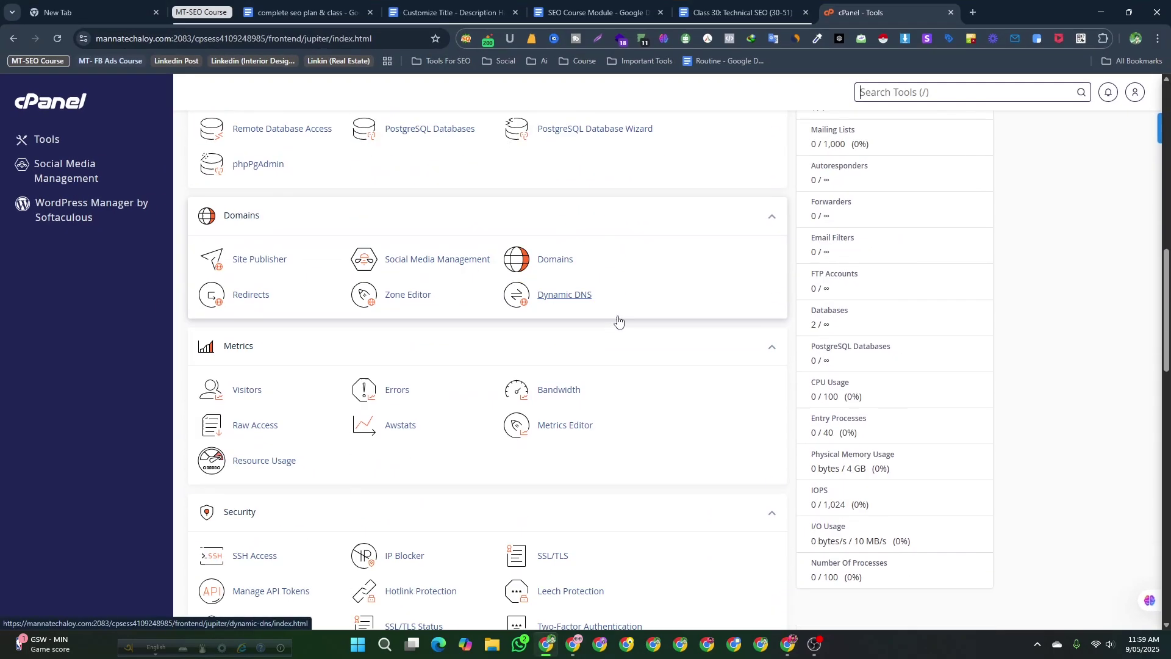
click(410, 289)
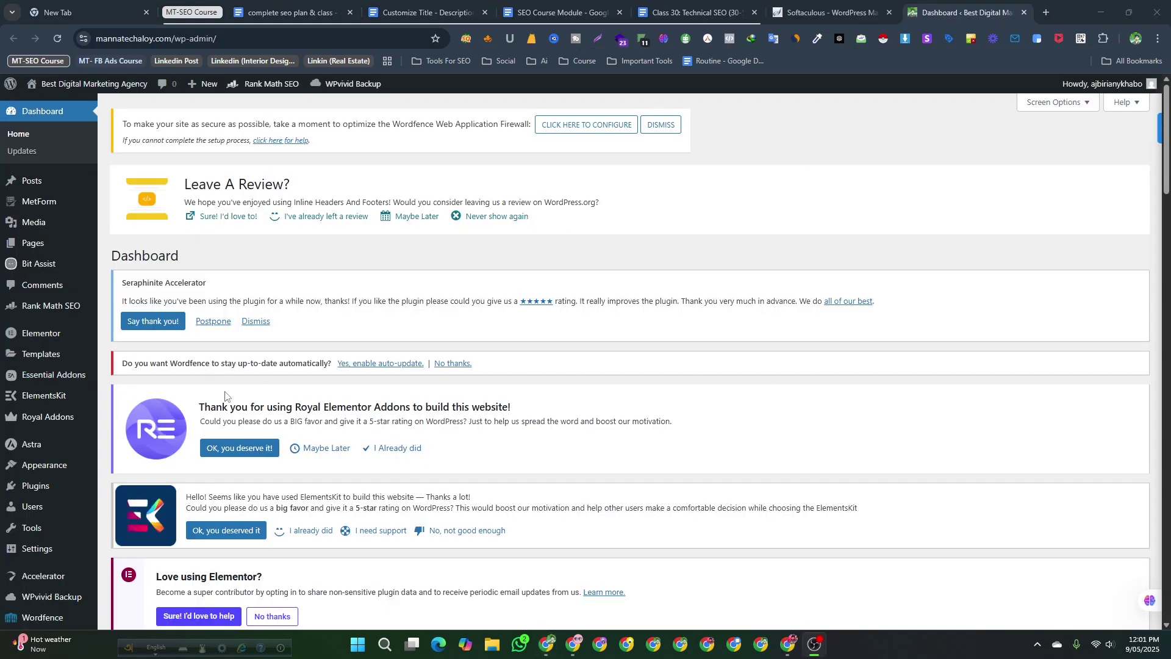
Open the WordPress Add Plugin page in a new browser tab and bring it to the front.
mouse_move(57, 470)
scroll(58, 470, down, 2)
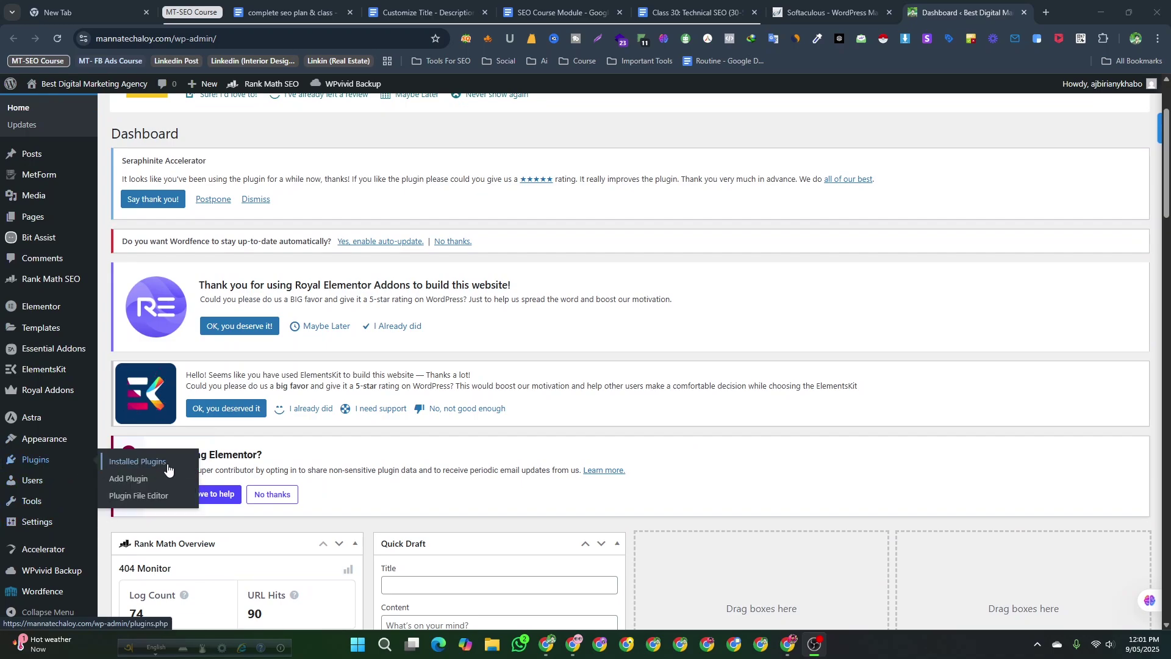
right_click(139, 486)
click(221, 267)
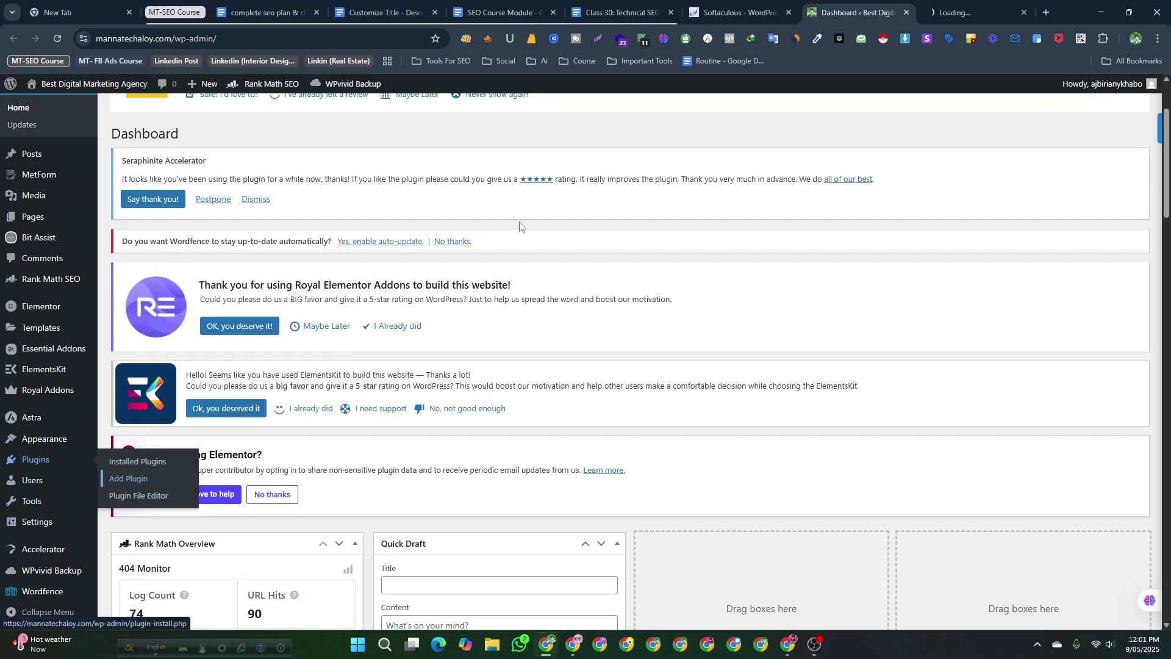
click(944, 4)
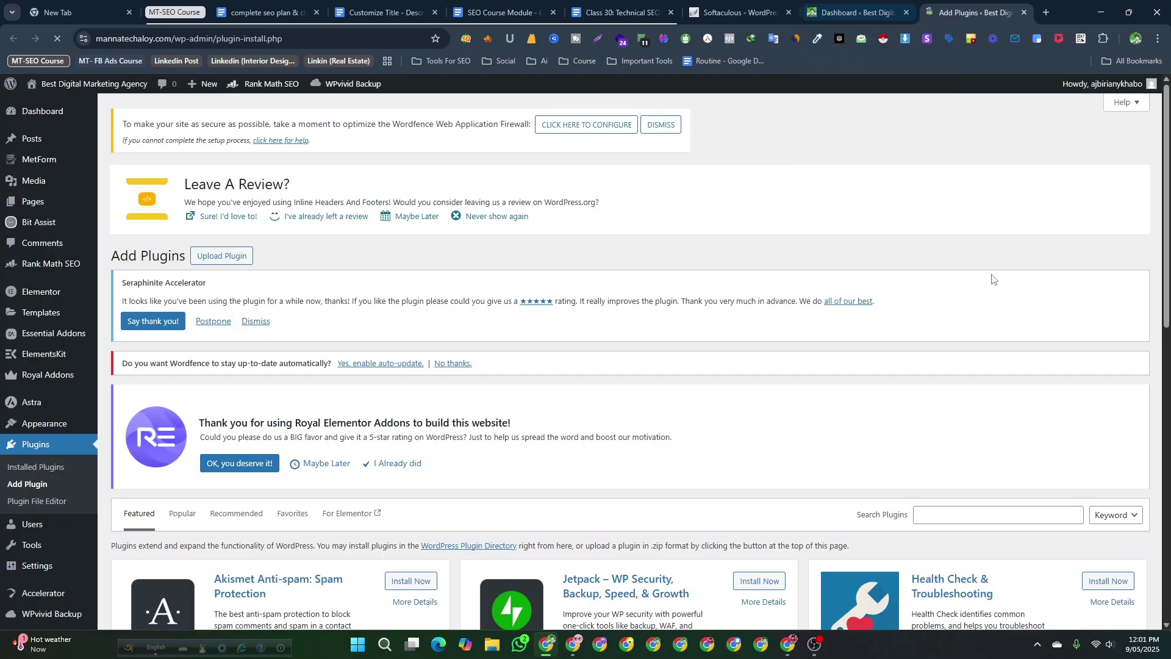
Search the WordPress plugins for "insert headers & footers" and look over the results for the Insert Headers And Footers plugin.
scroll(442, 406, down, 1)
scroll(442, 407, up, 1)
scroll(842, 493, down, 3)
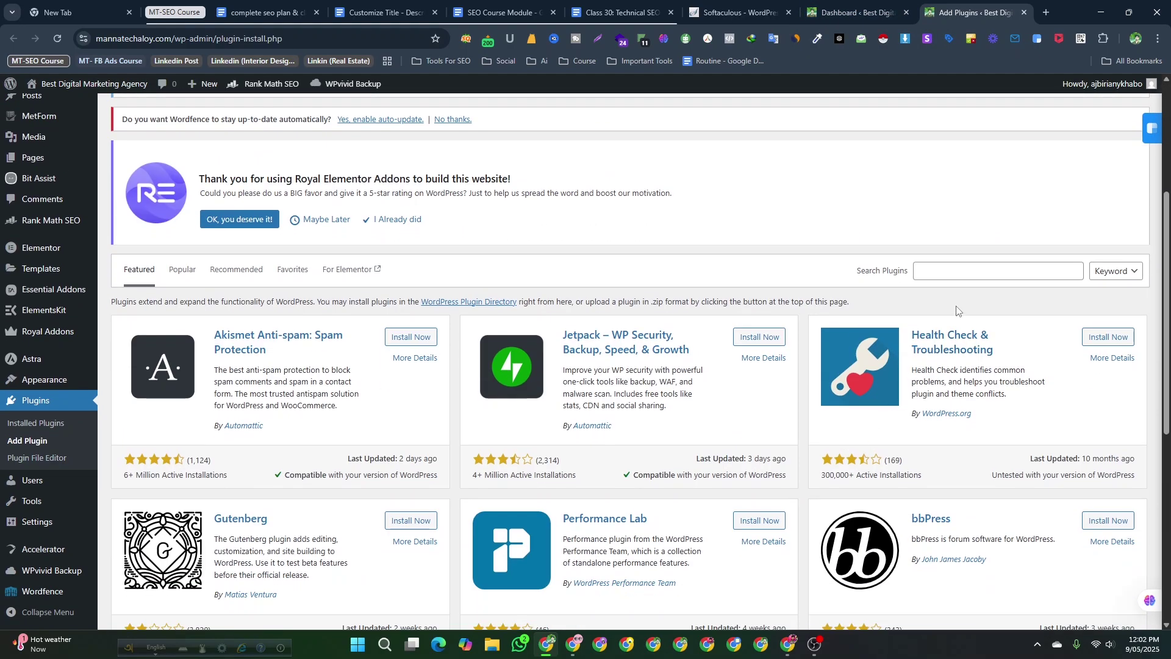
click(952, 271)
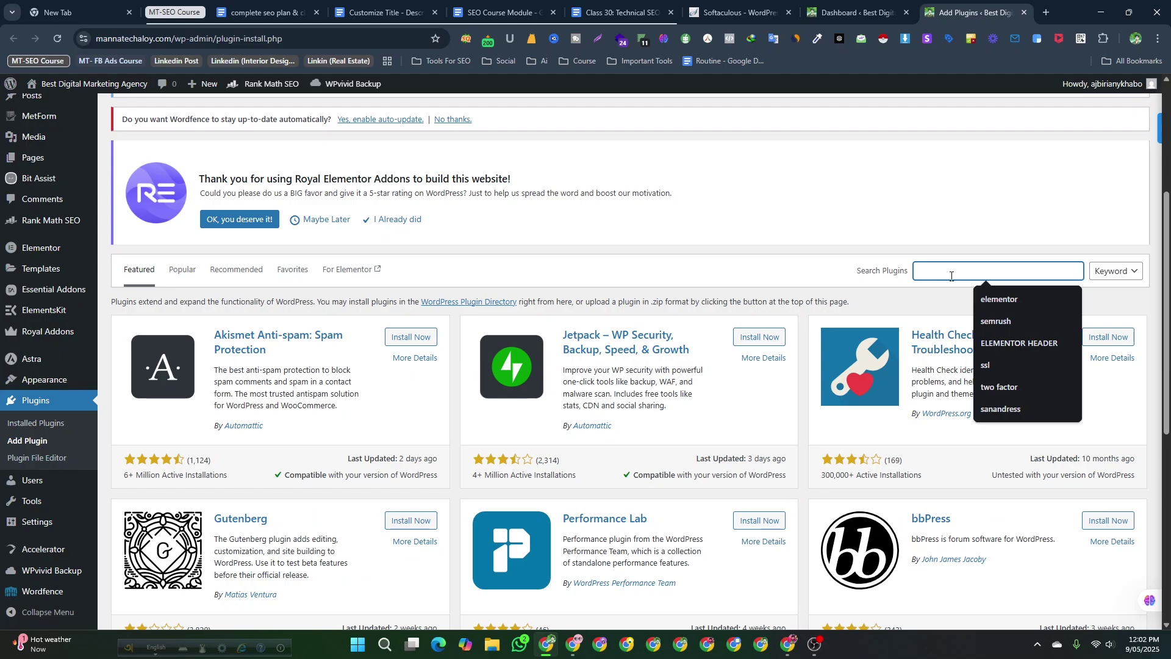
text(insert headers & footers)
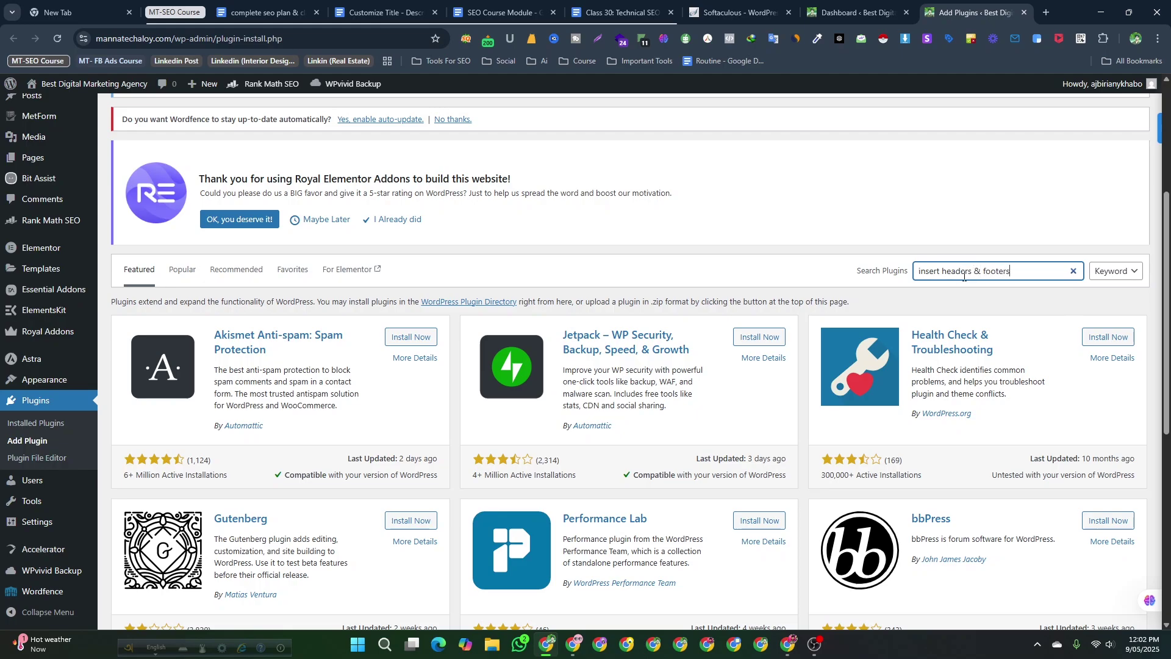
key(Return)
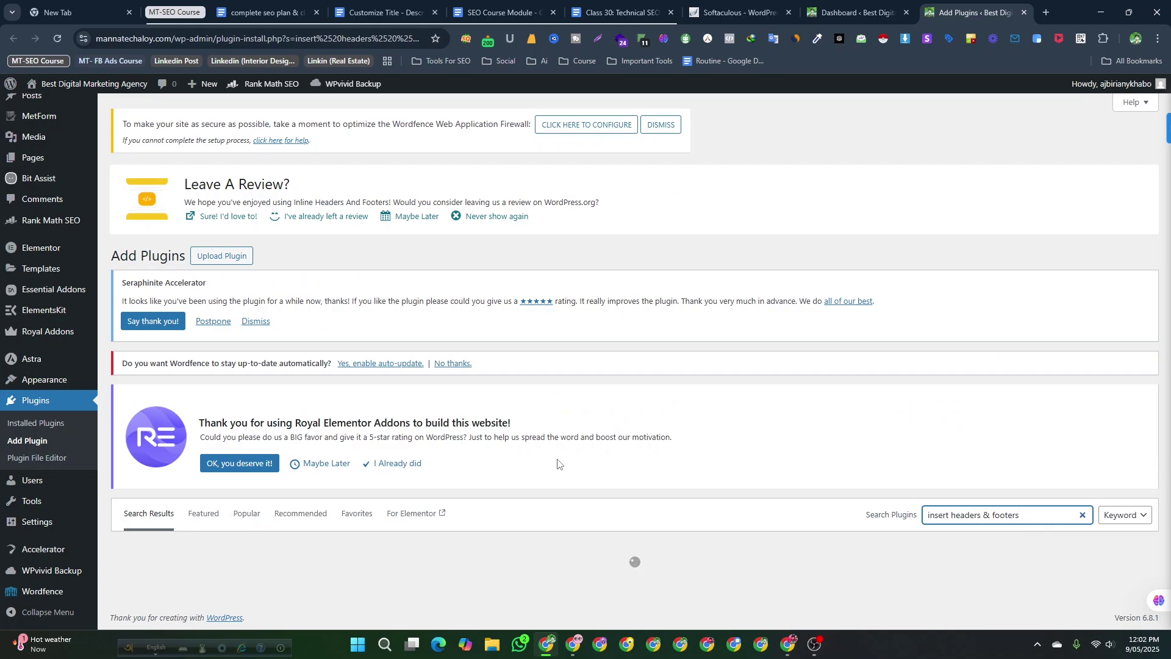
scroll(558, 463, down, 4)
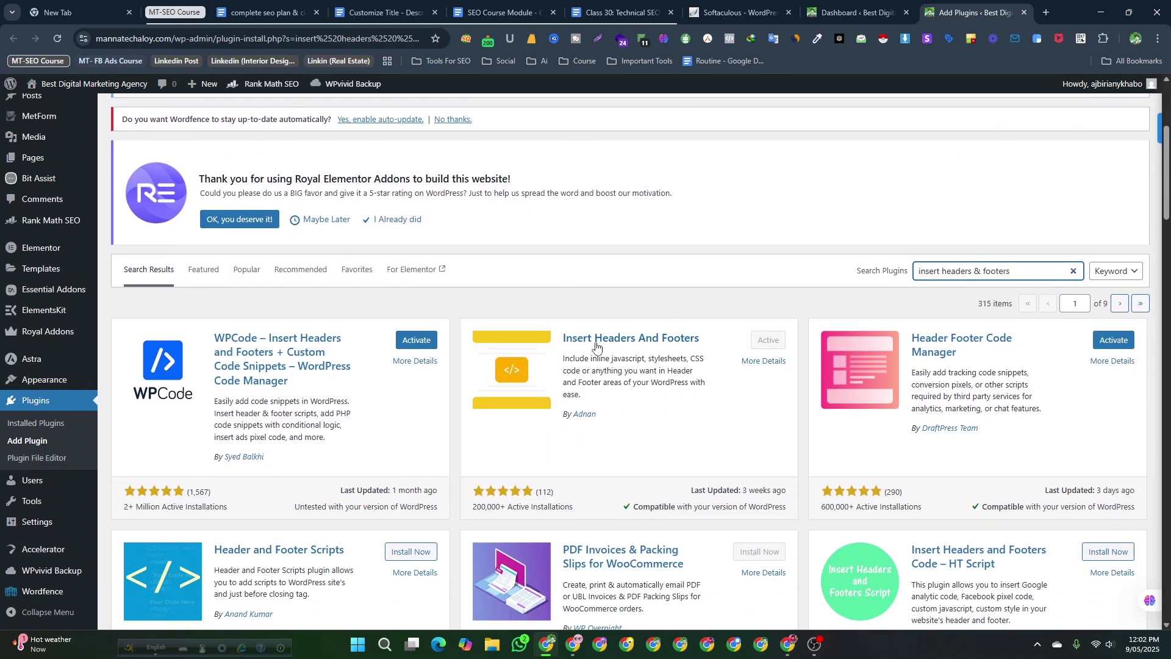
scroll(886, 341, down, 3)
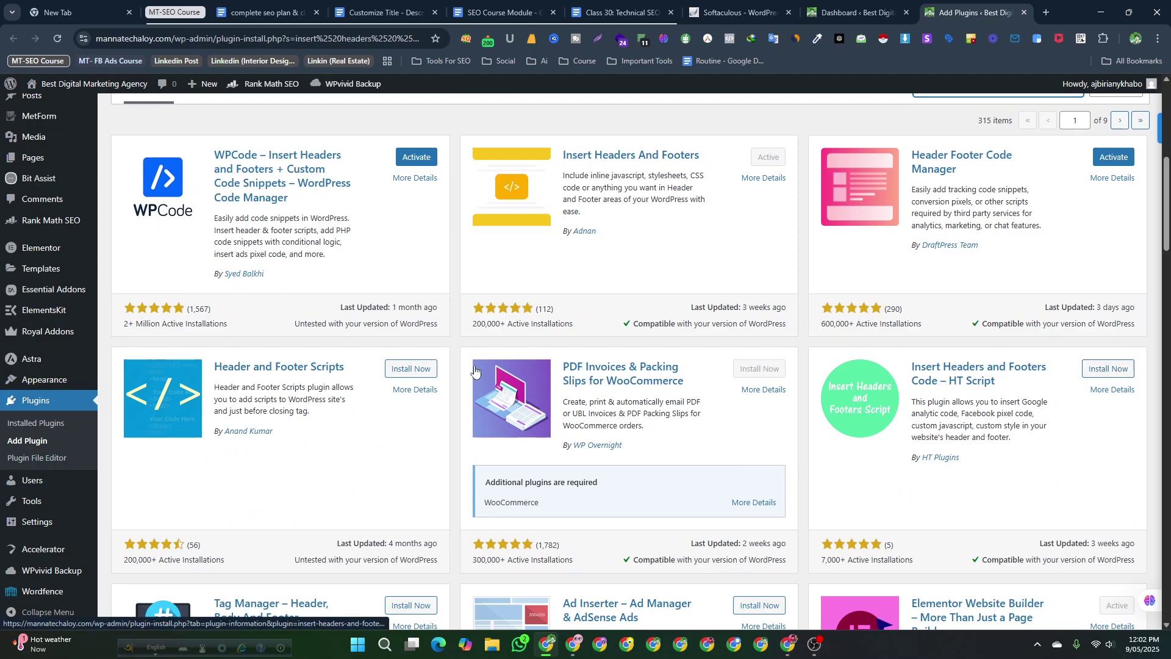
scroll(510, 331, up, 2)
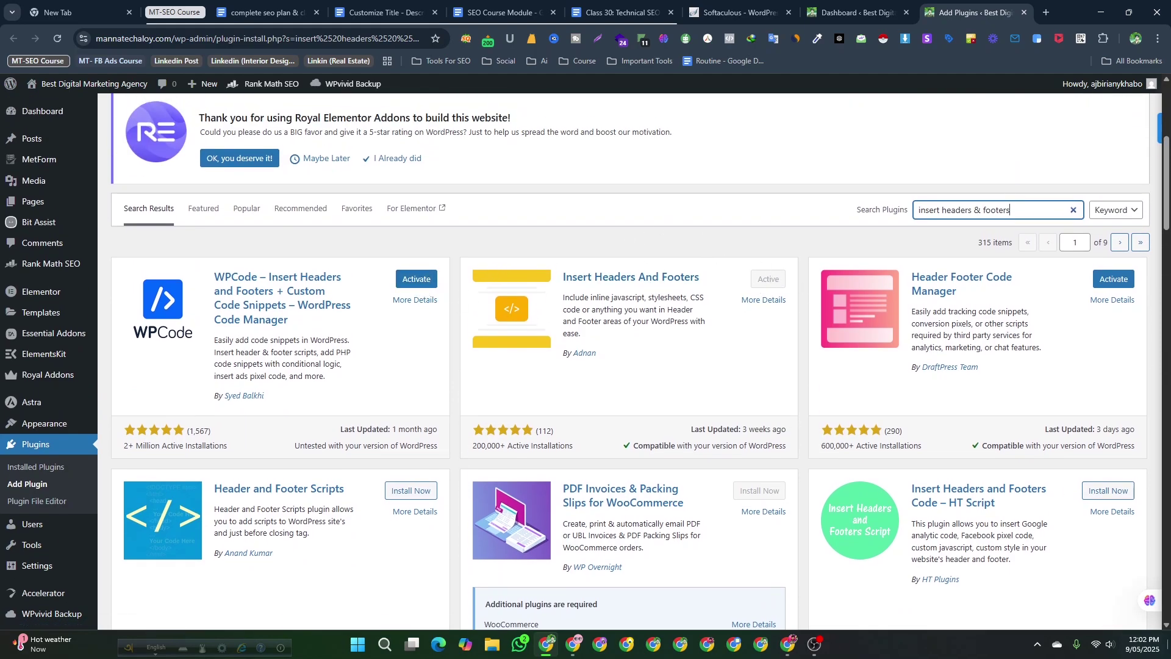
Mark the status of the Insert Headers And Footers plugin with a red rectangle in a screen capture, and discard the capture.
click(1037, 644)
click(1037, 606)
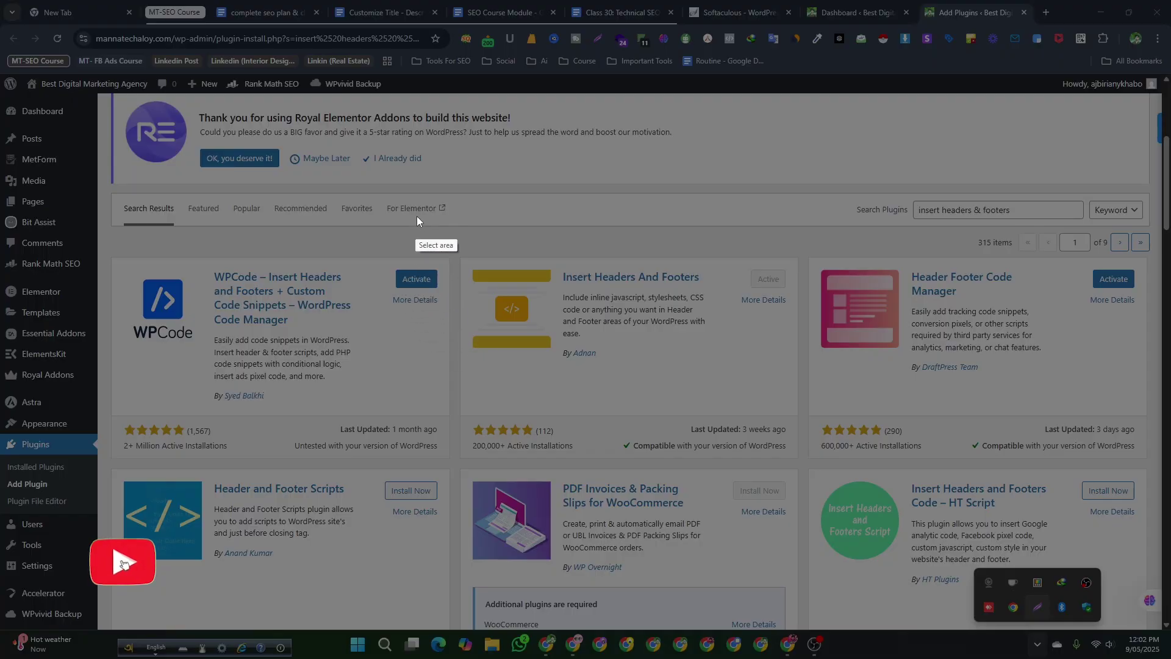
drag(447, 202, 801, 463)
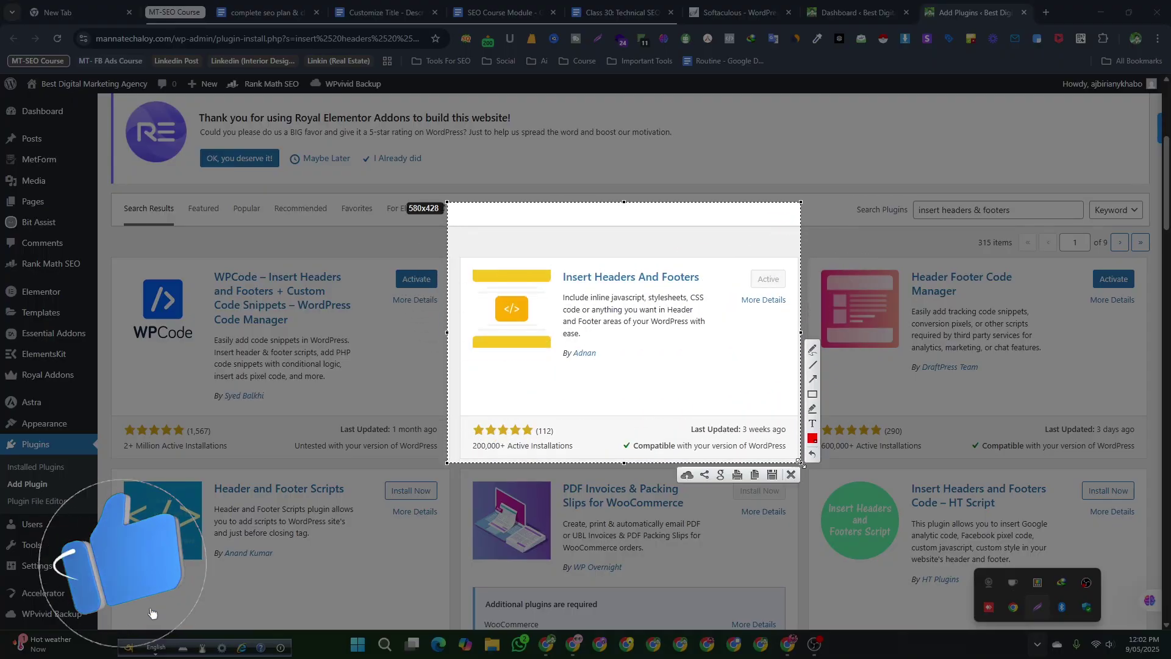
click(812, 394)
drag(726, 255, 790, 292)
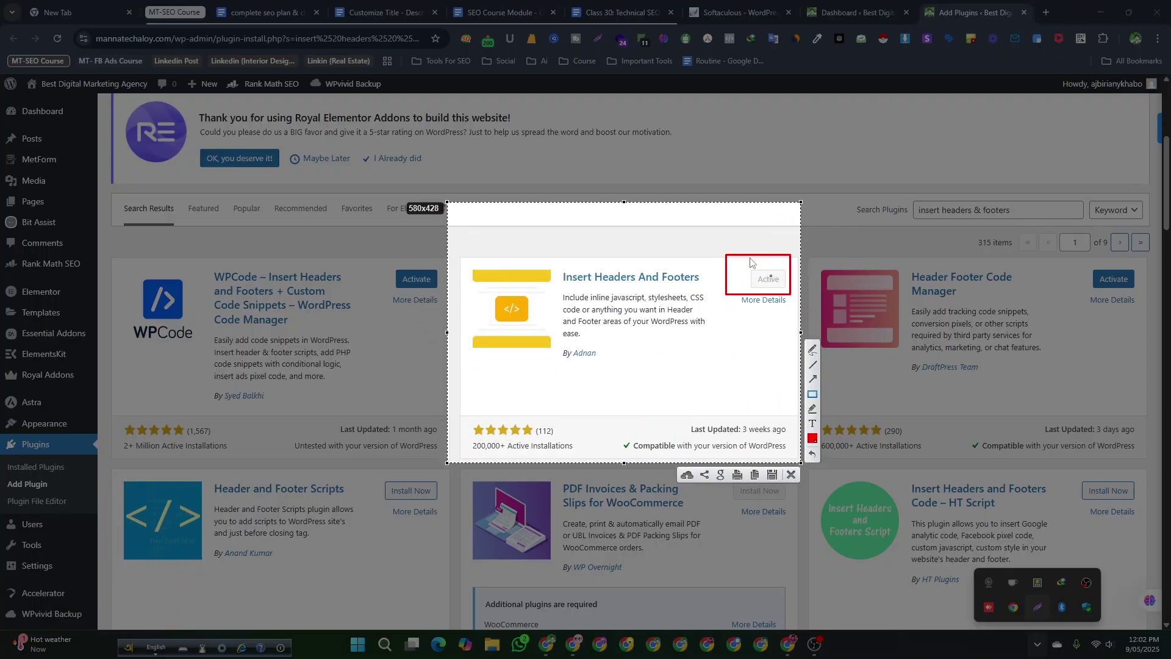
click(791, 475)
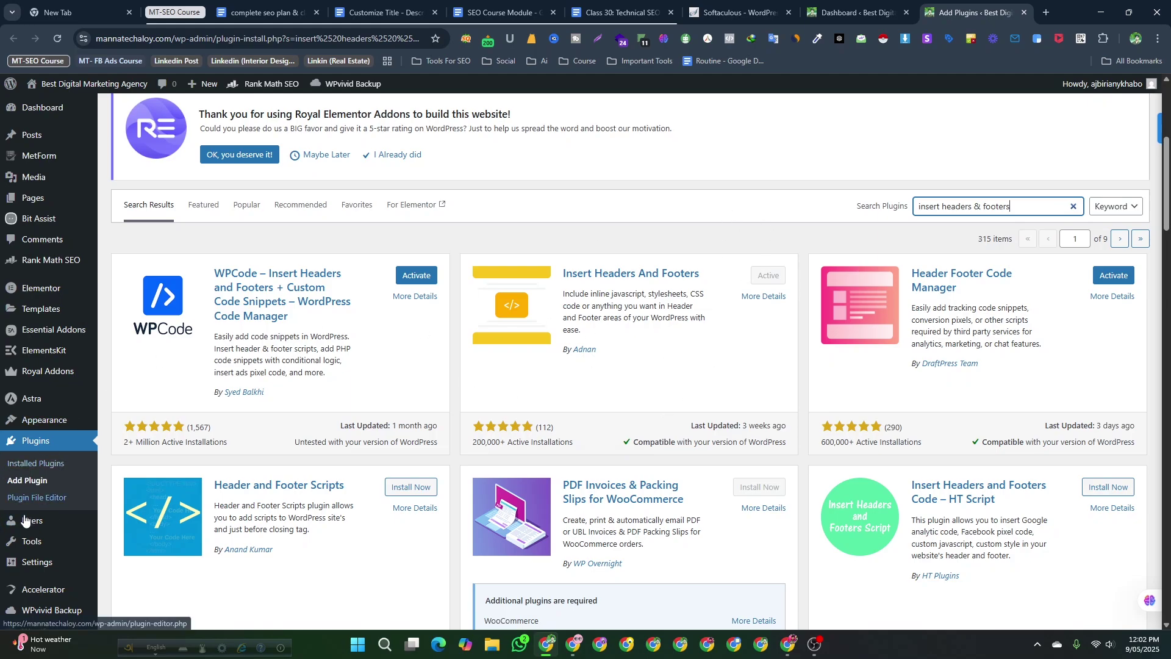
Open the WP Headers and Footers settings page and go to its Scripts in Header field.
scroll(36, 536, down, 3)
scroll(30, 567, up, 5)
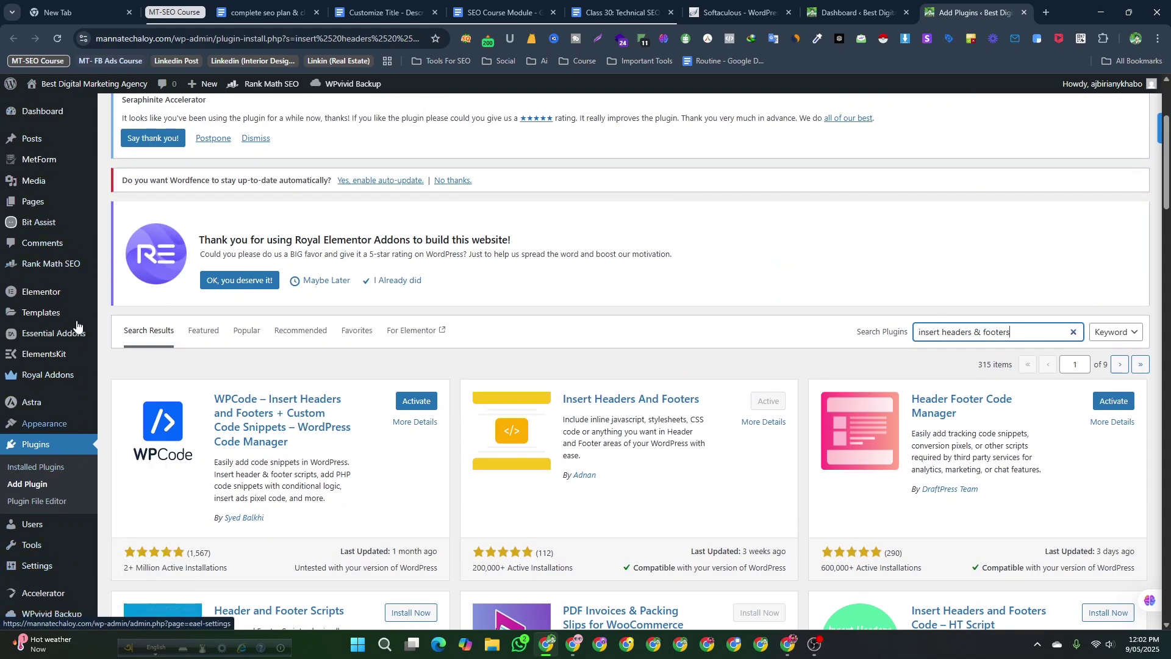
mouse_move(97, 573)
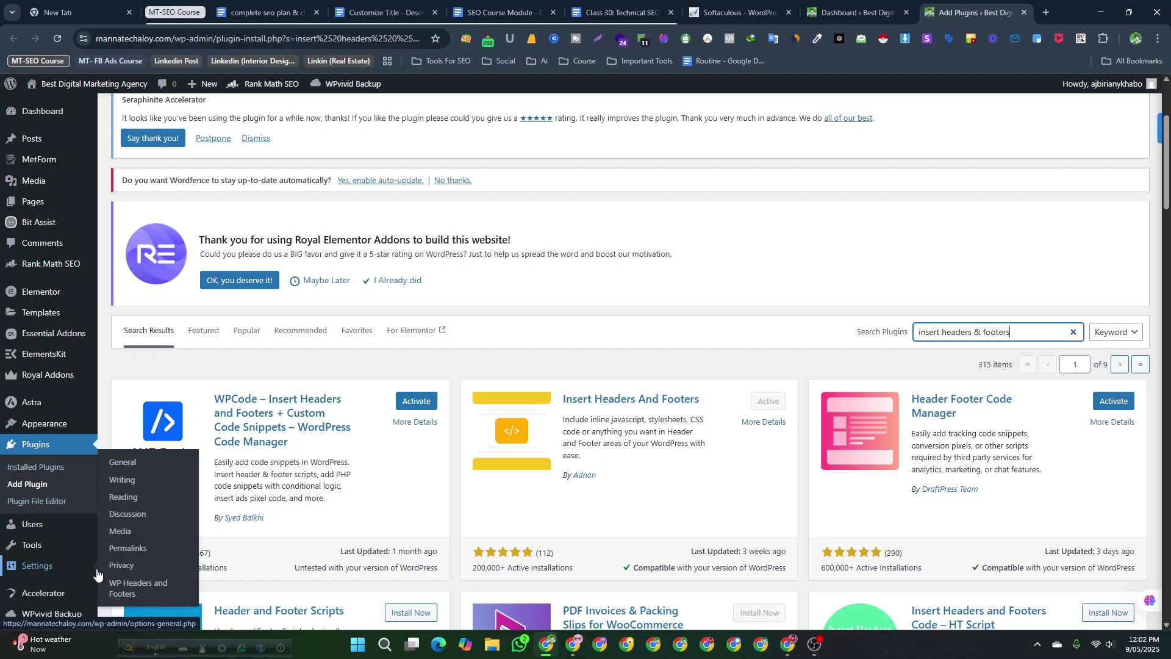
click(124, 590)
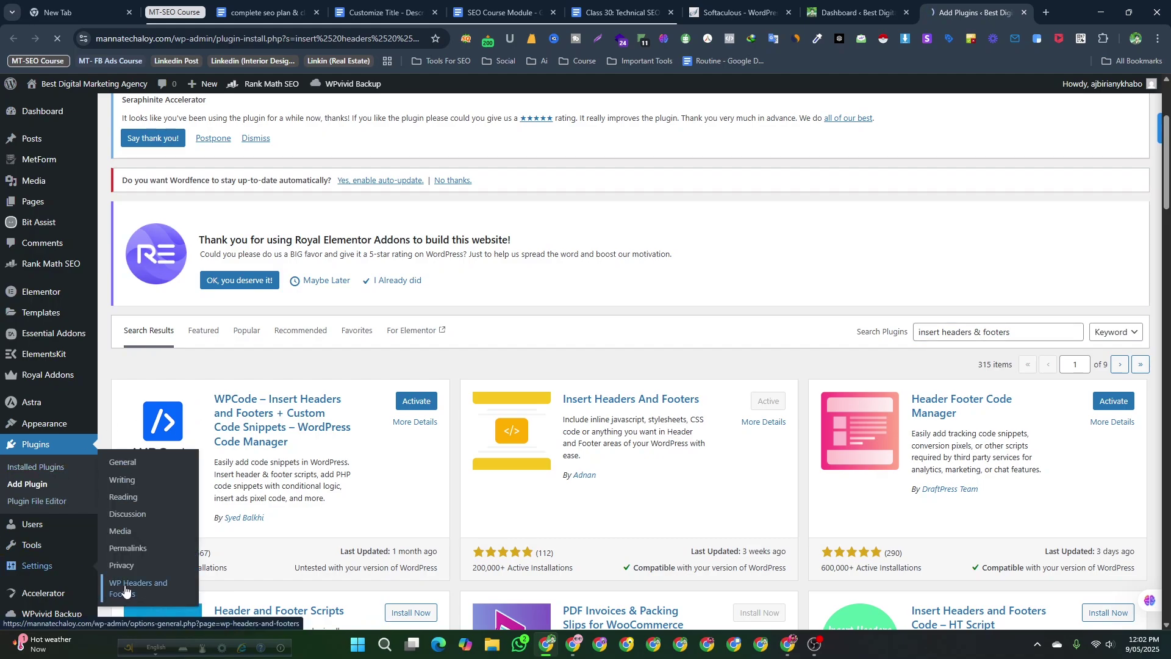
scroll(464, 329, down, 2)
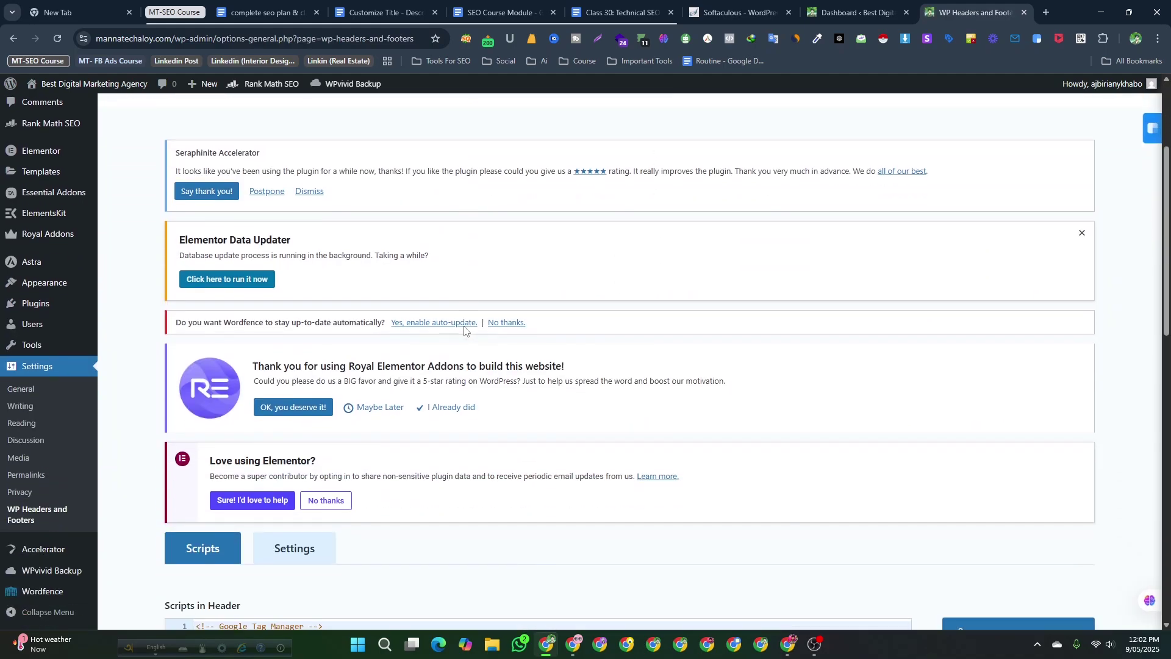
scroll(464, 329, down, 4)
Switch back to Google Tag Manager and copy the installation snippet meant for the page's head section.
click(748, 4)
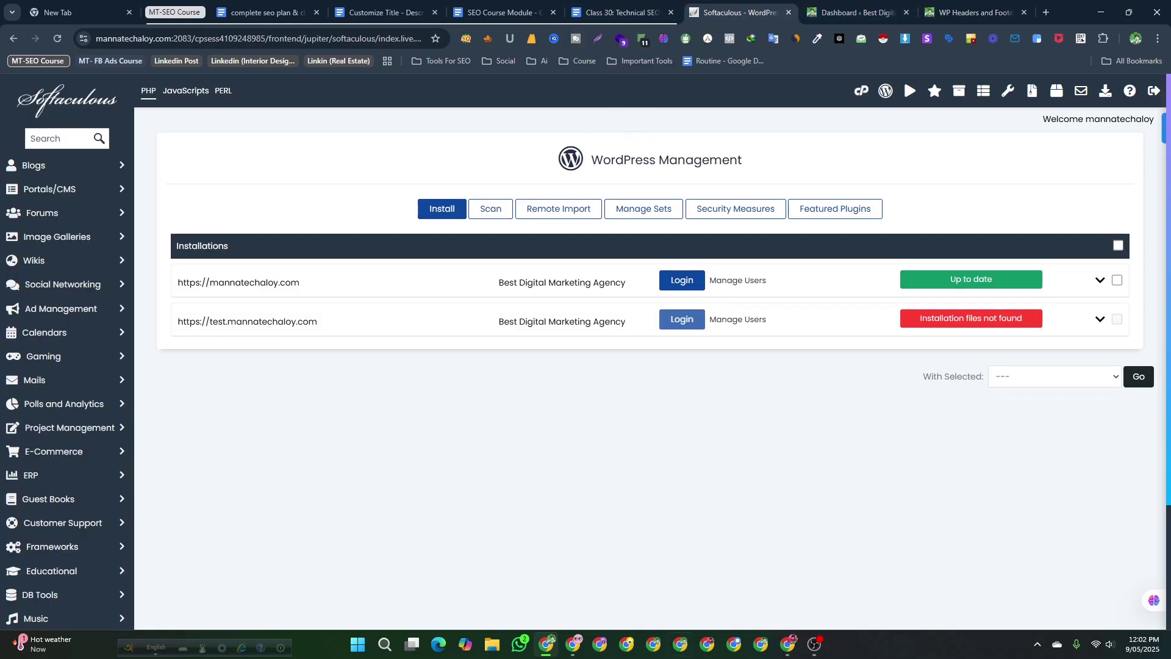
click(574, 643)
click(547, 256)
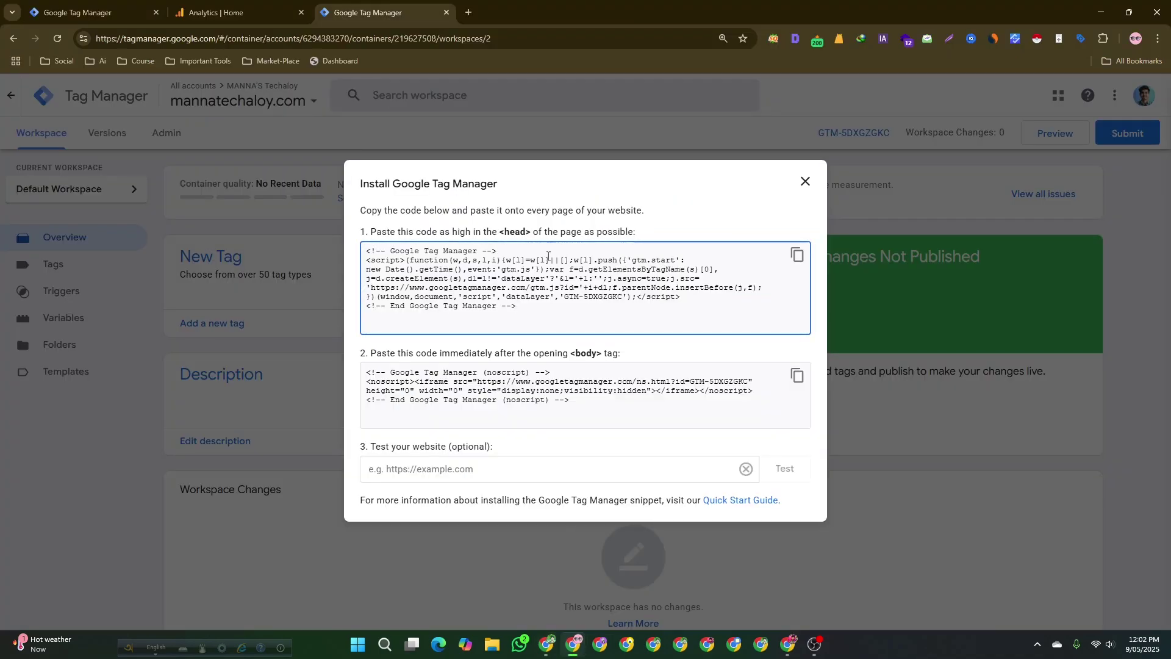
drag(499, 233, 534, 235)
click(617, 355)
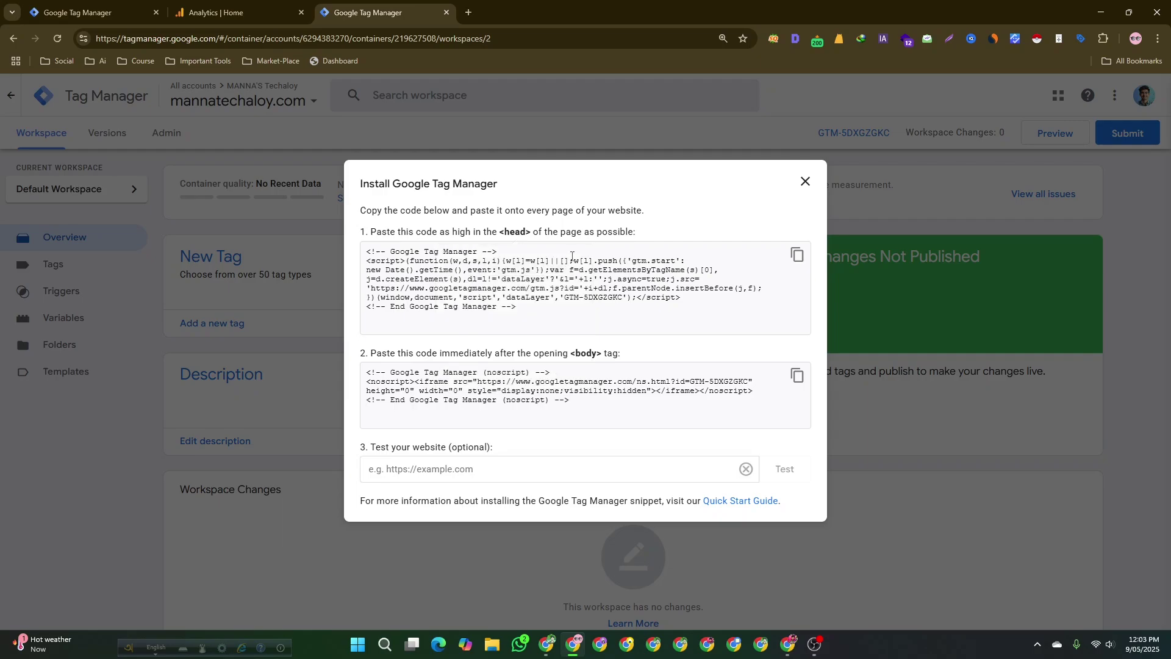
click(797, 255)
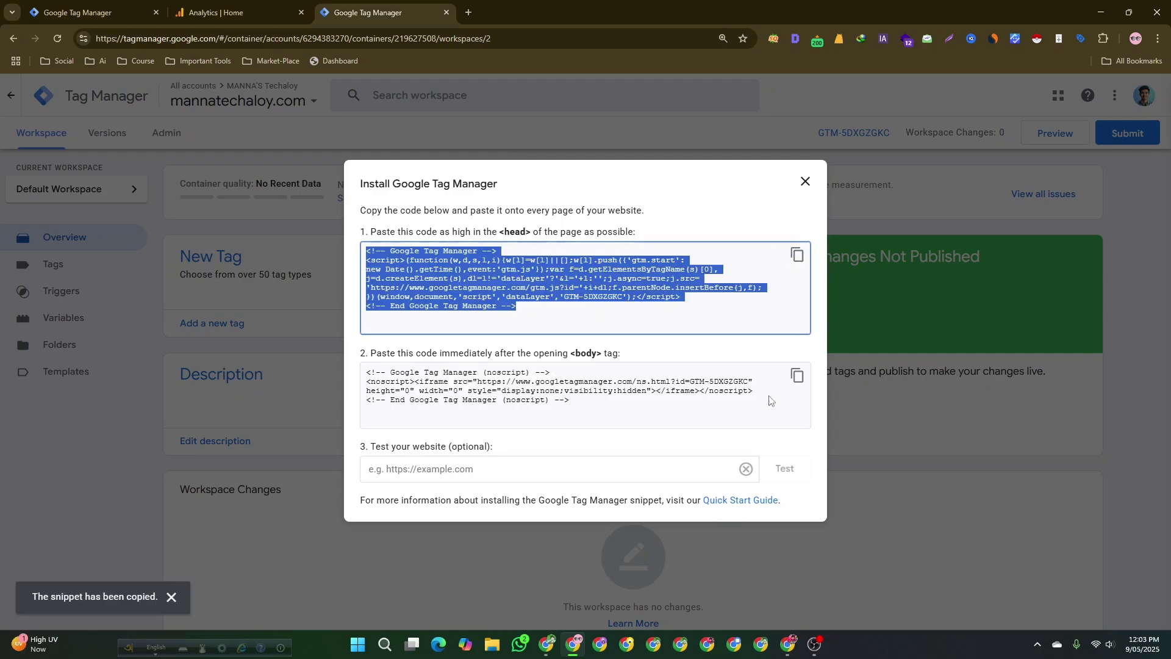
Return to the WP Headers and Footers settings and paste the head snippet below the existing code in Scripts in Header.
click(553, 644)
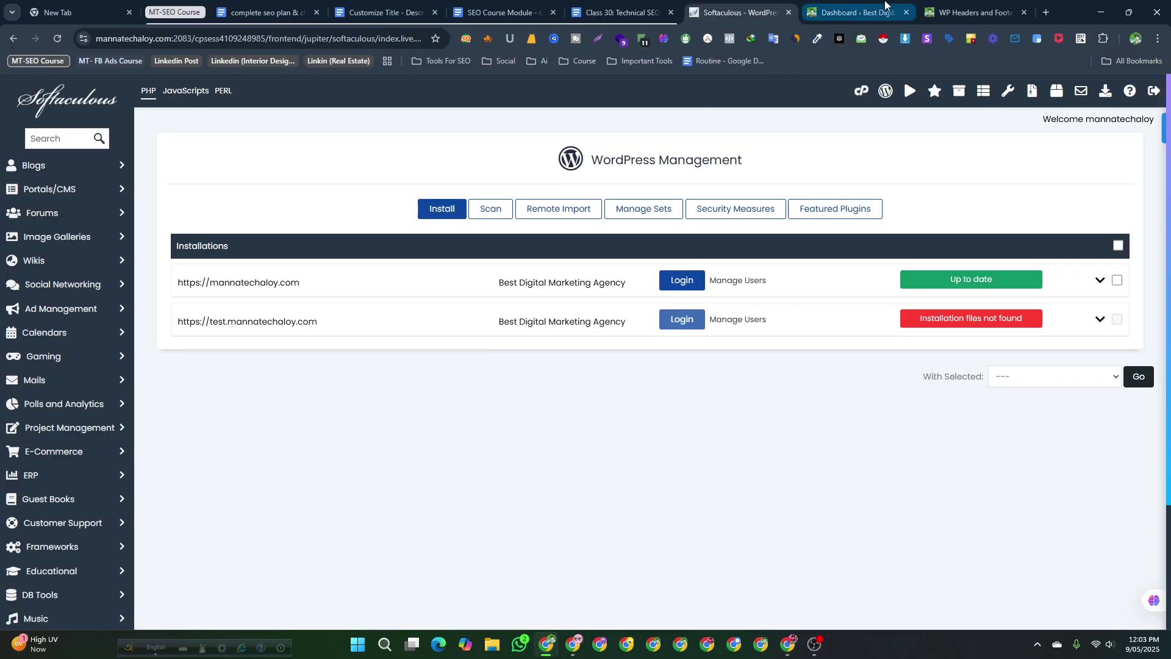
click(931, 6)
click(217, 480)
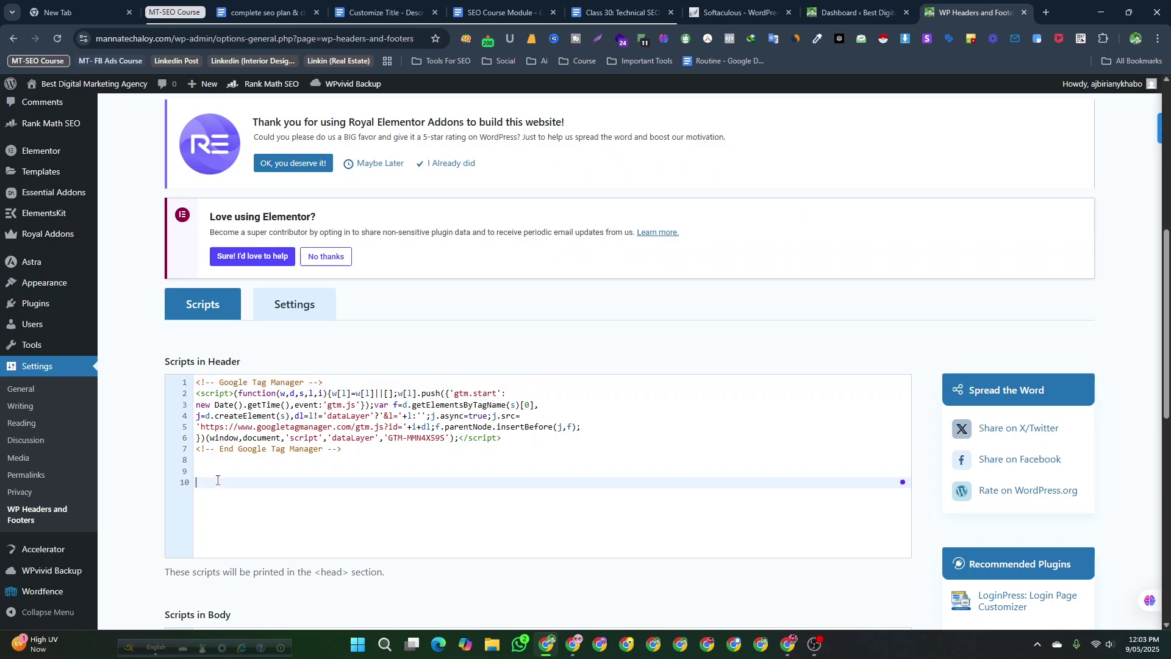
key(ctrl+v)
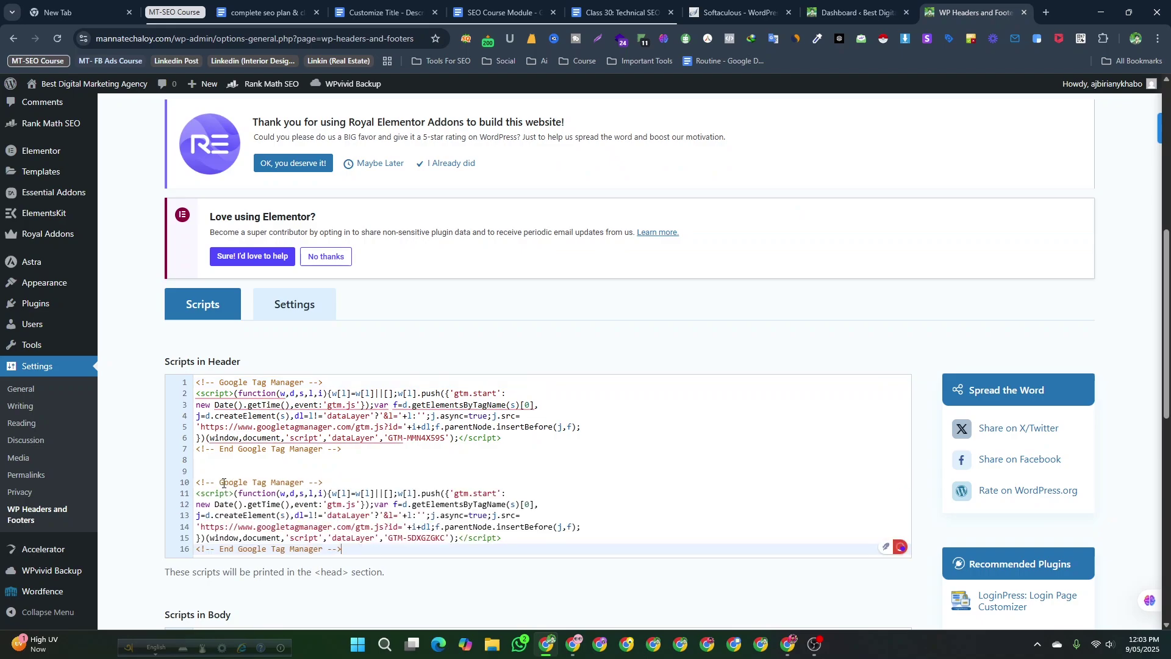
scroll(223, 483, down, 4)
scroll(408, 356, up, 2)
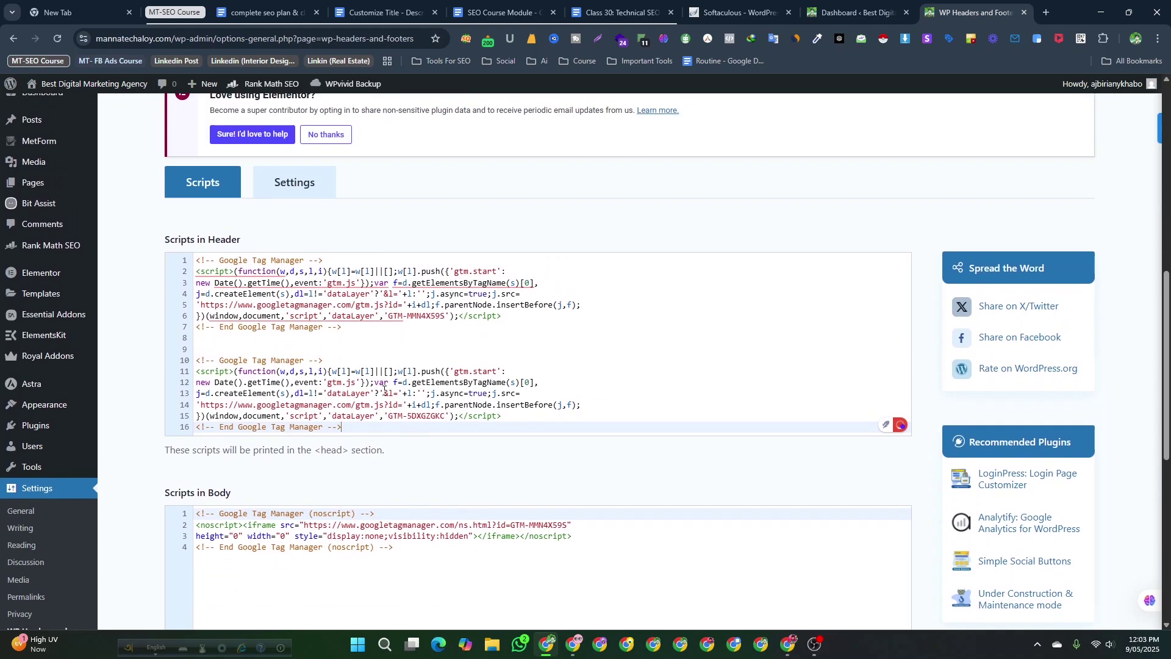
key(Return)
scroll(397, 375, up, 1)
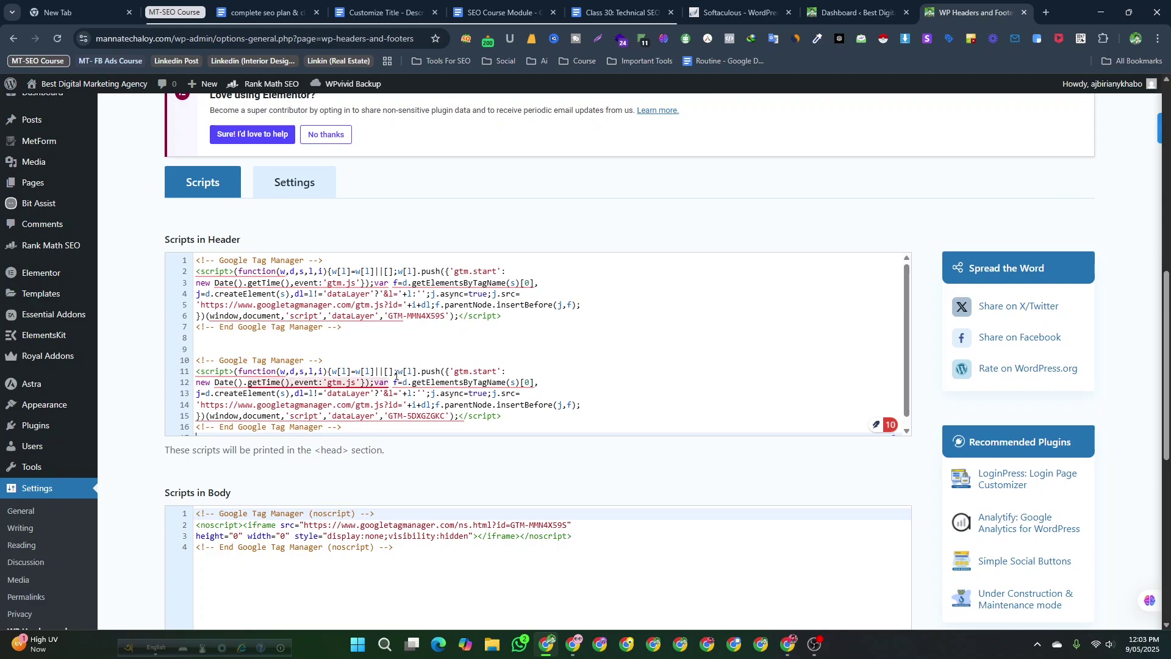
Switch to Google Tag Manager and copy the noscript snippet meant to follow the opening body tag.
mouse_move(574, 644)
click(573, 580)
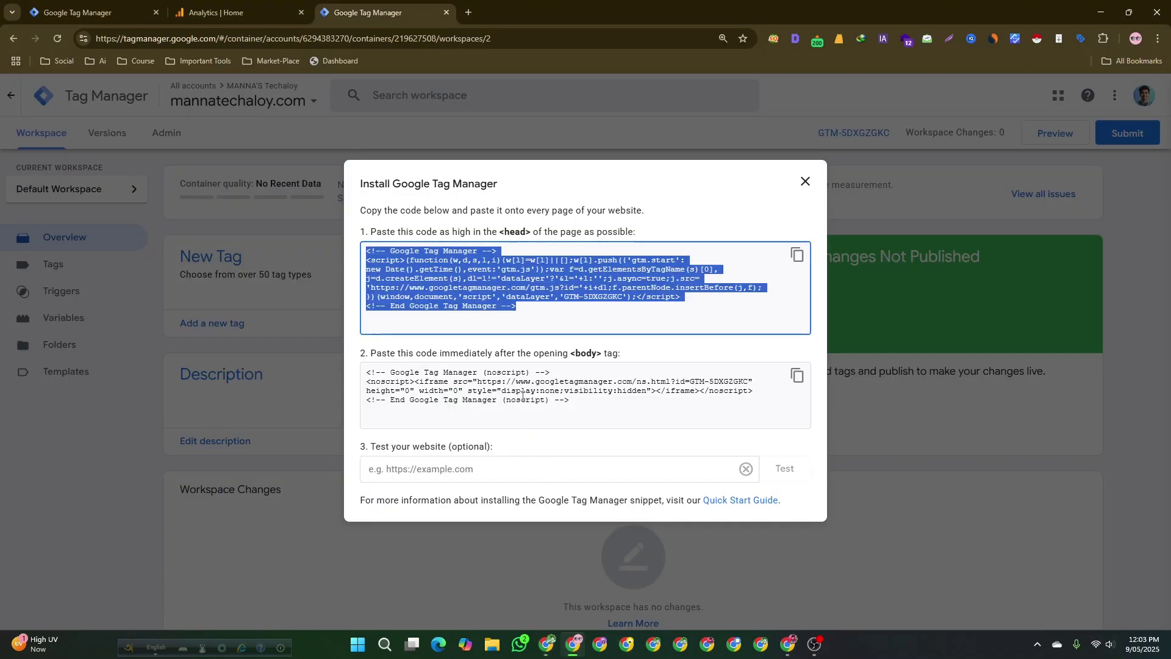
click(522, 395)
click(797, 375)
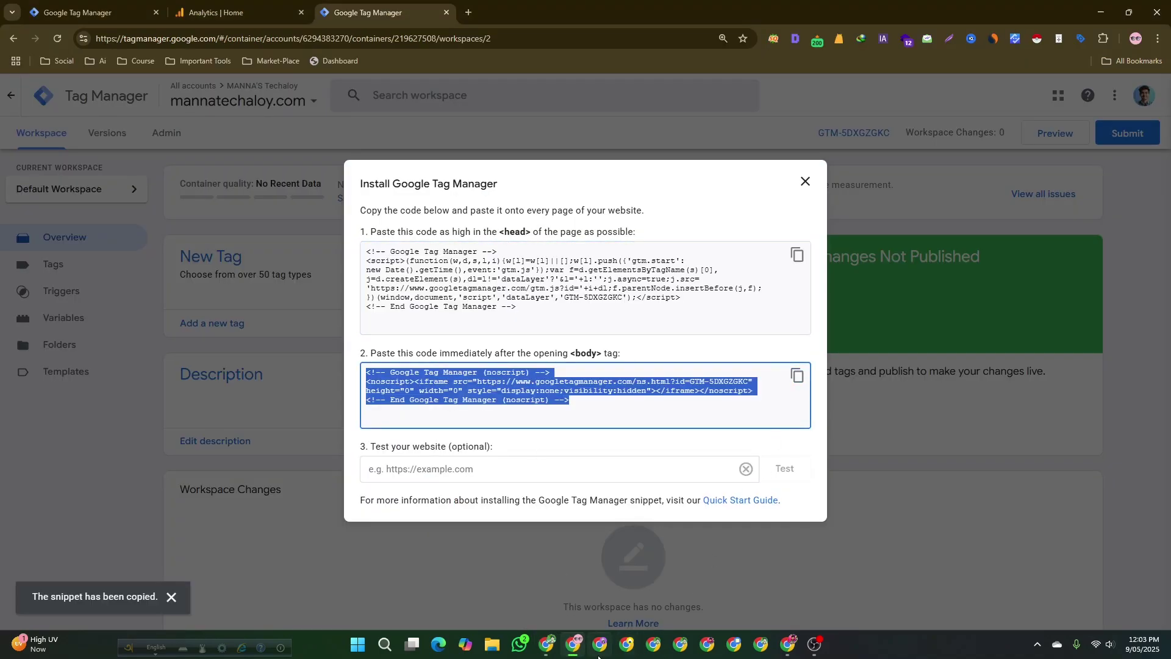
Return to the WP Headers and Footers settings and paste the noscript snippet below the existing code in Scripts in Body.
click(532, 652)
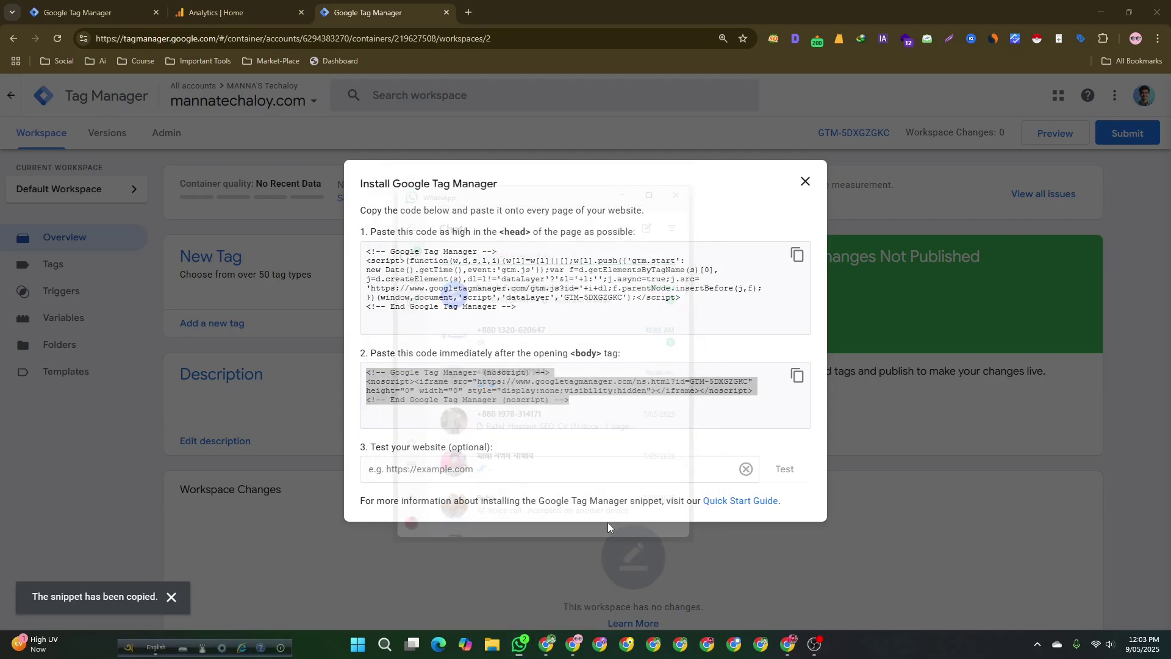
mouse_move(547, 644)
click(545, 623)
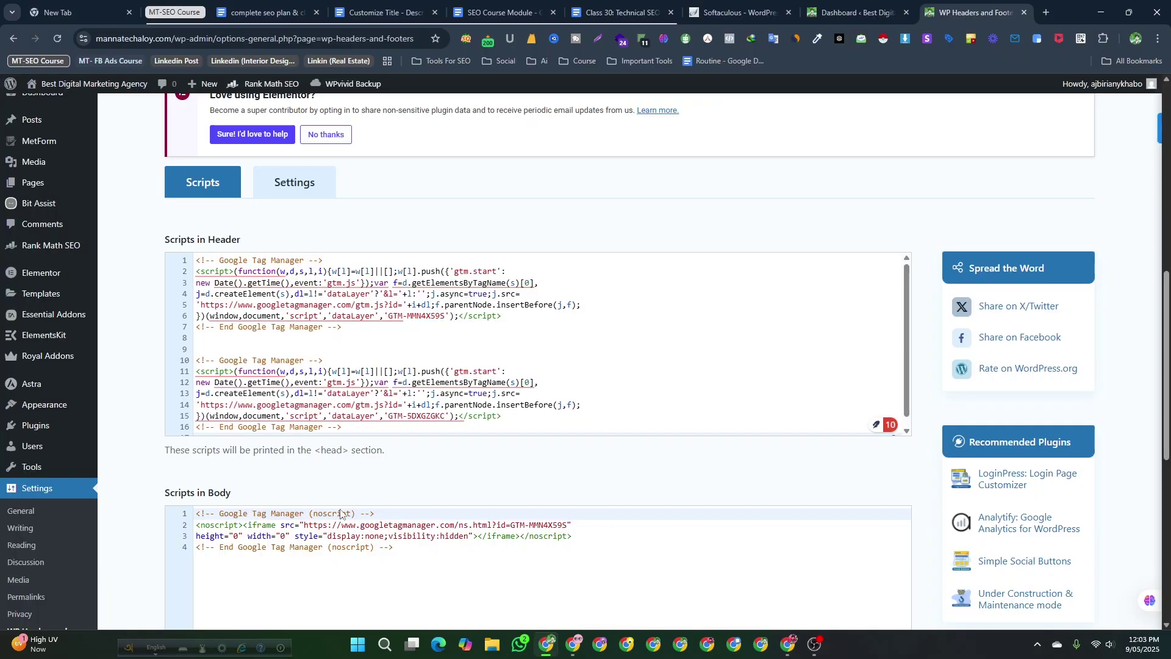
click(212, 584)
key(Return)
key(Return)
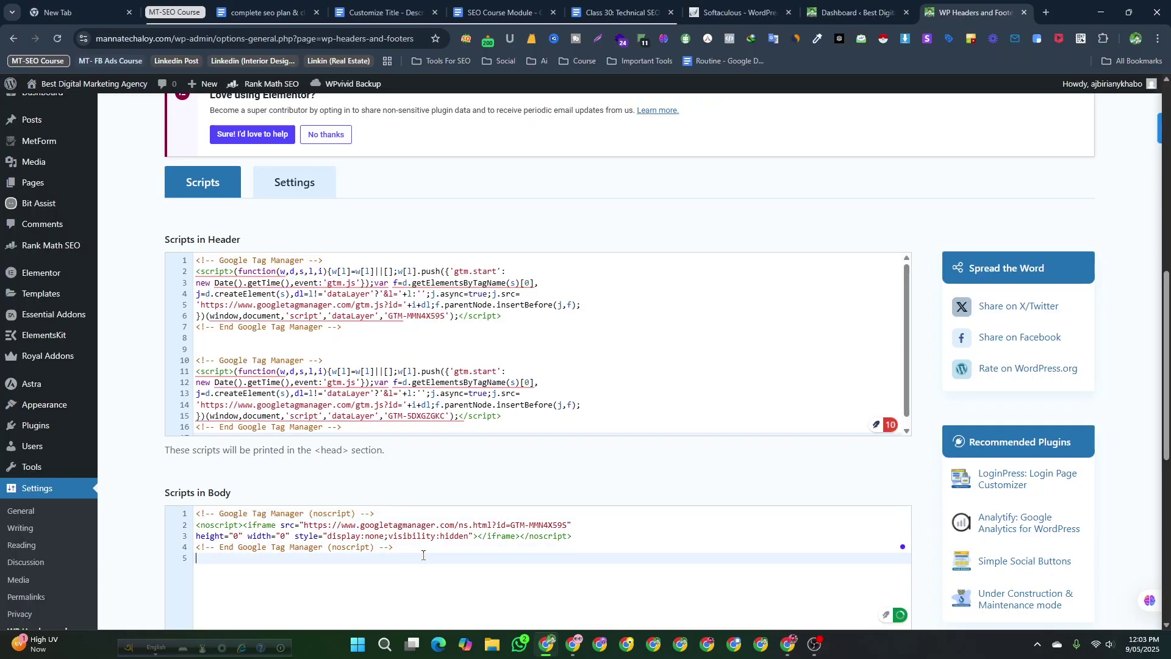
key(ctrl+v)
scroll(419, 552, down, 2)
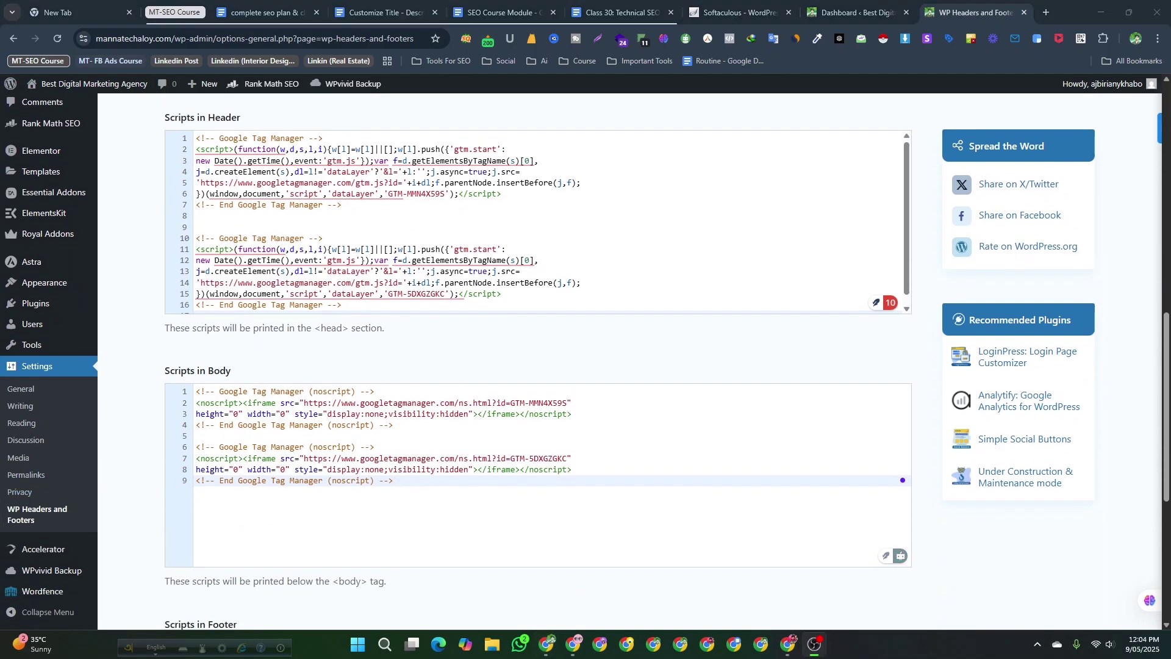
Review the code in Scripts in Header, Body and Footer against the two installation snippets in Google Tag Manager.
scroll(366, 378, up, 3)
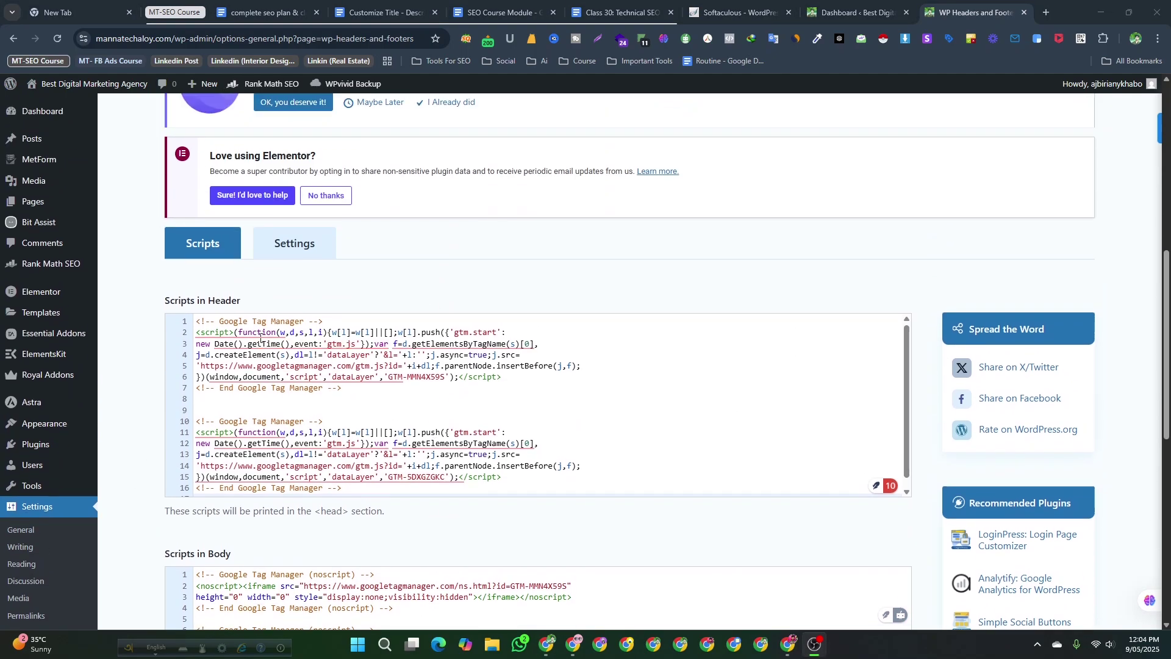
scroll(261, 338, down, 5)
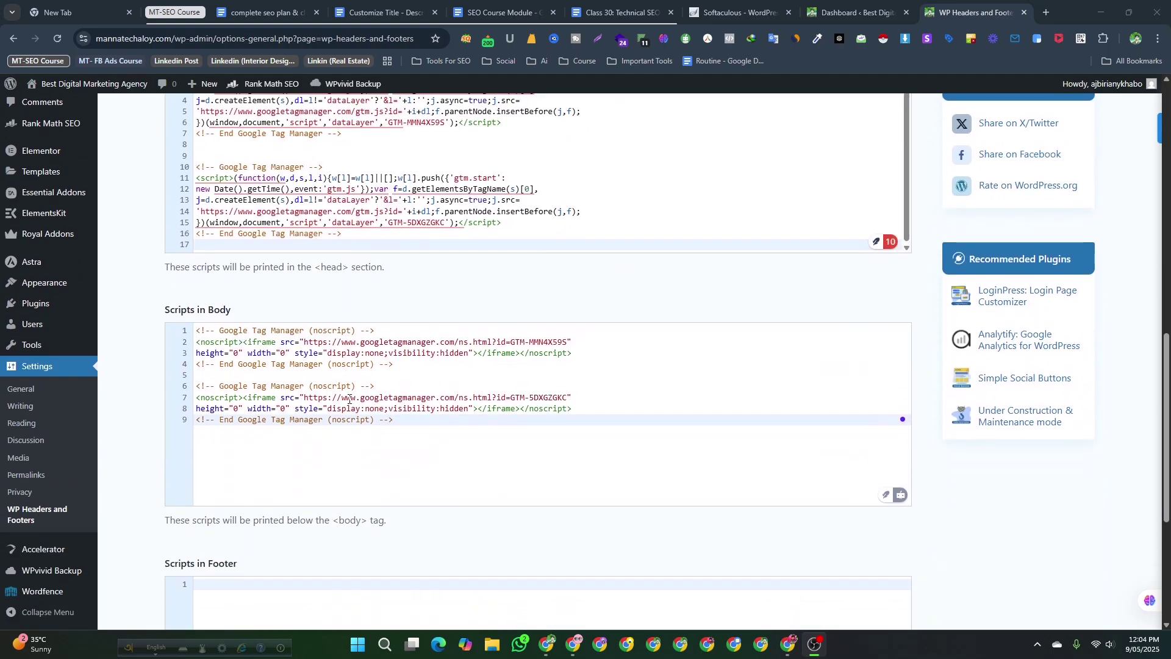
scroll(427, 378, down, 3)
scroll(310, 444, up, 4)
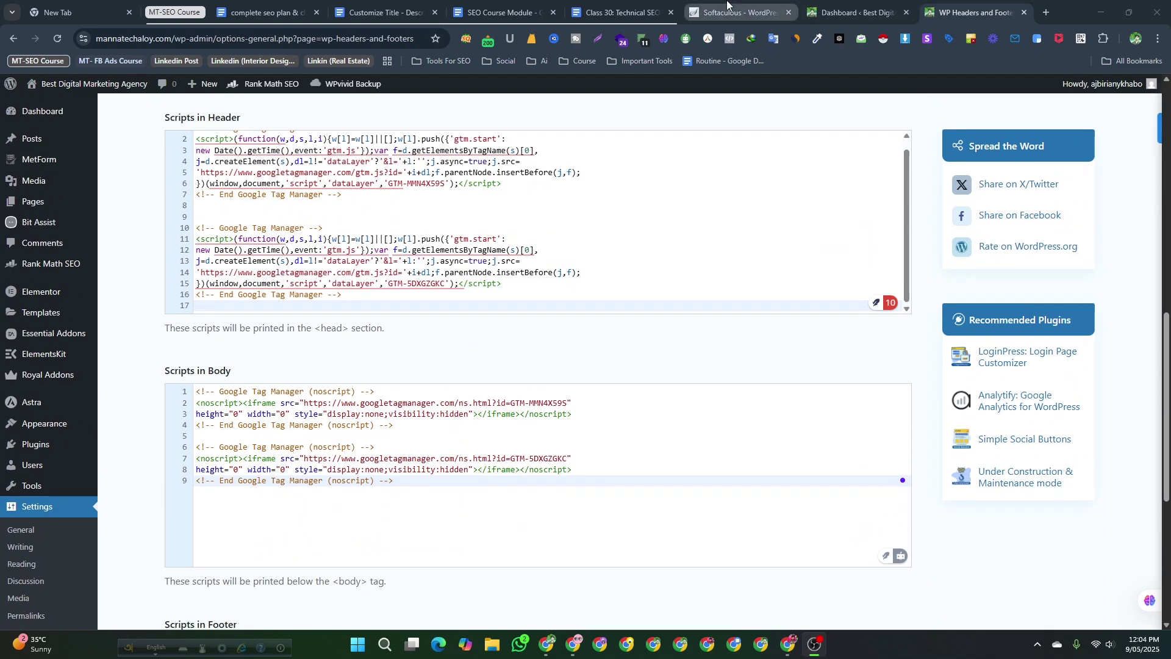
mouse_move(573, 645)
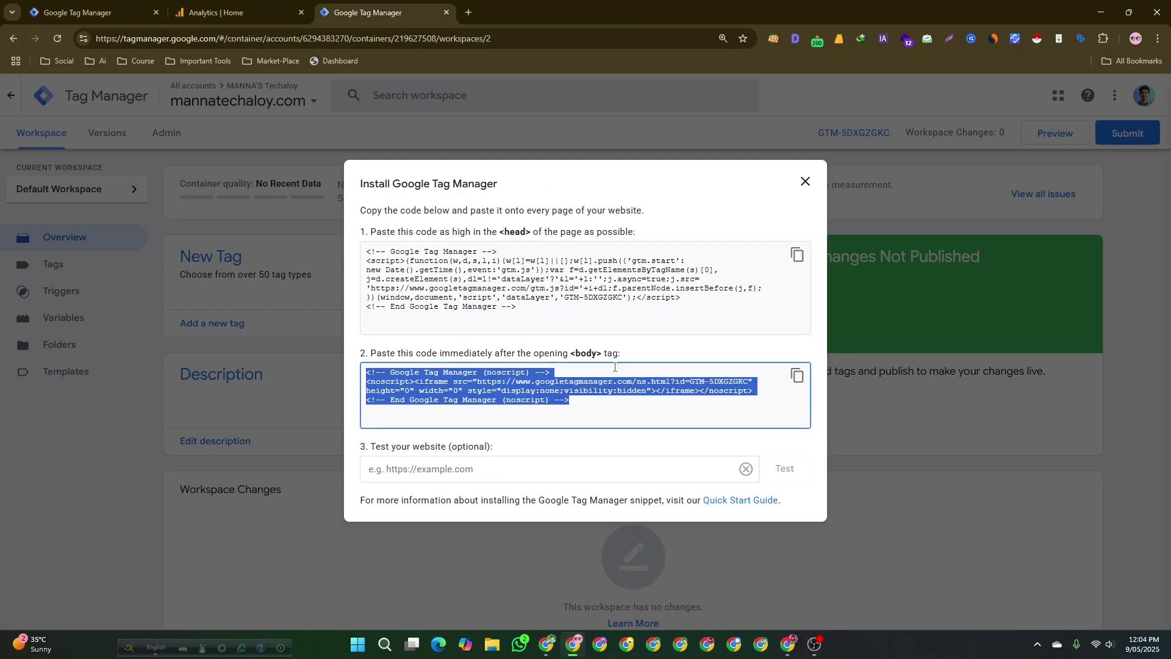
click(573, 573)
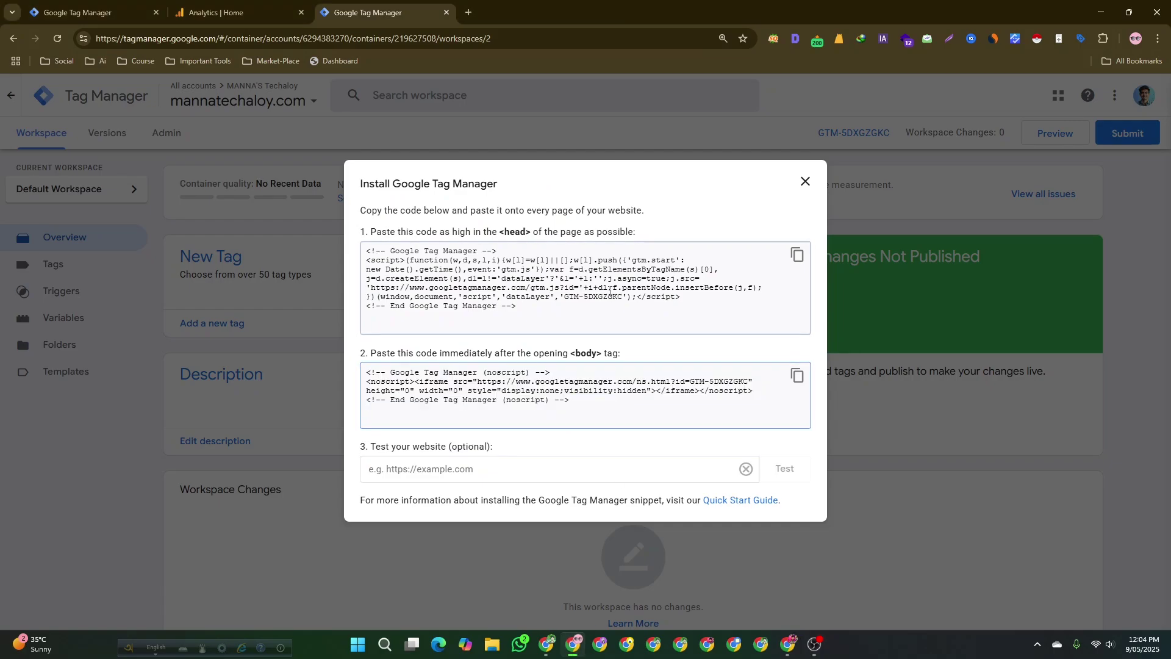
click(547, 644)
scroll(435, 354, down, 3)
scroll(418, 387, up, 3)
scroll(469, 327, down, 6)
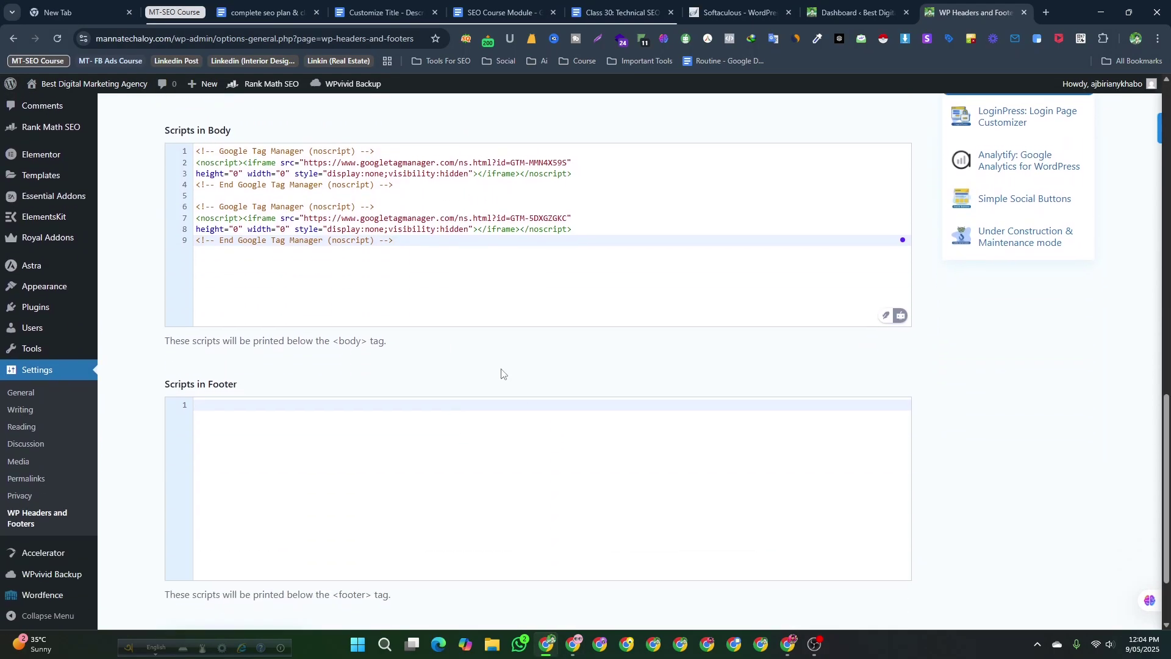
scroll(427, 330, up, 3)
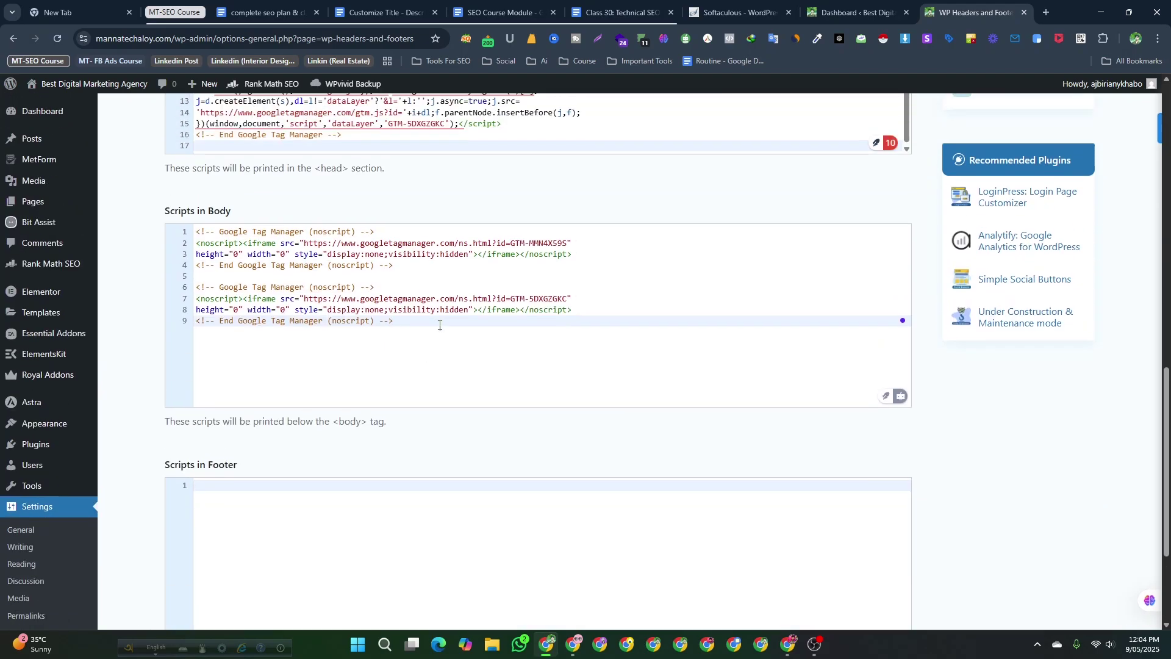
scroll(518, 311, up, 2)
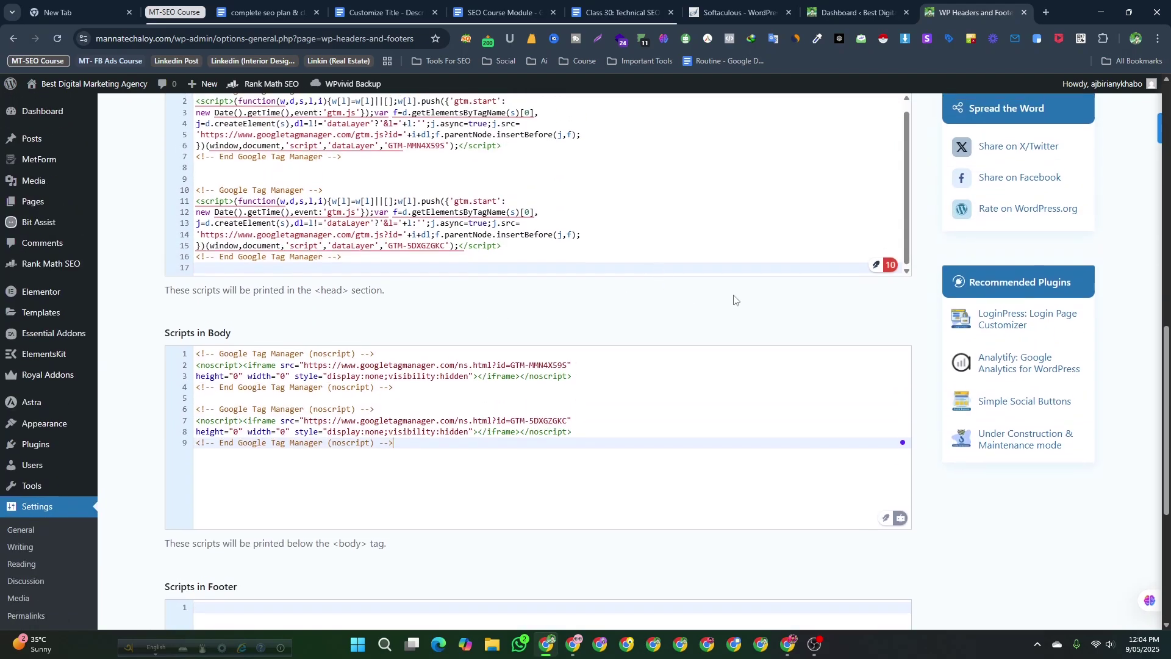
Switch to Google Tag Manager and close the installation instructions dialog.
click(572, 642)
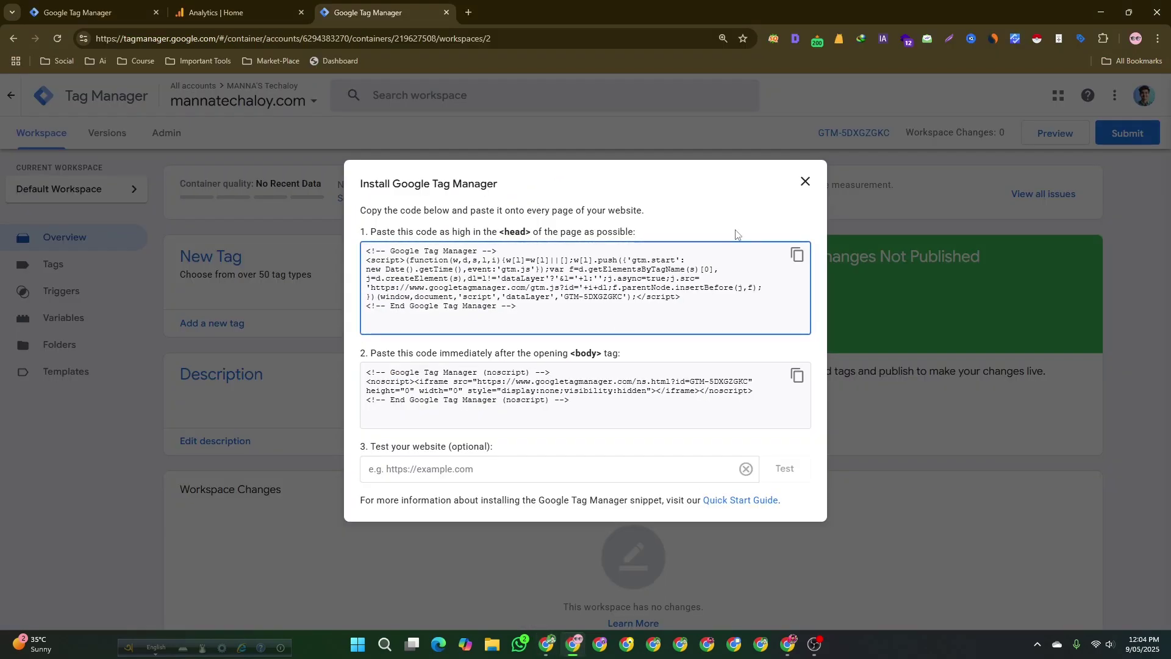
click(804, 178)
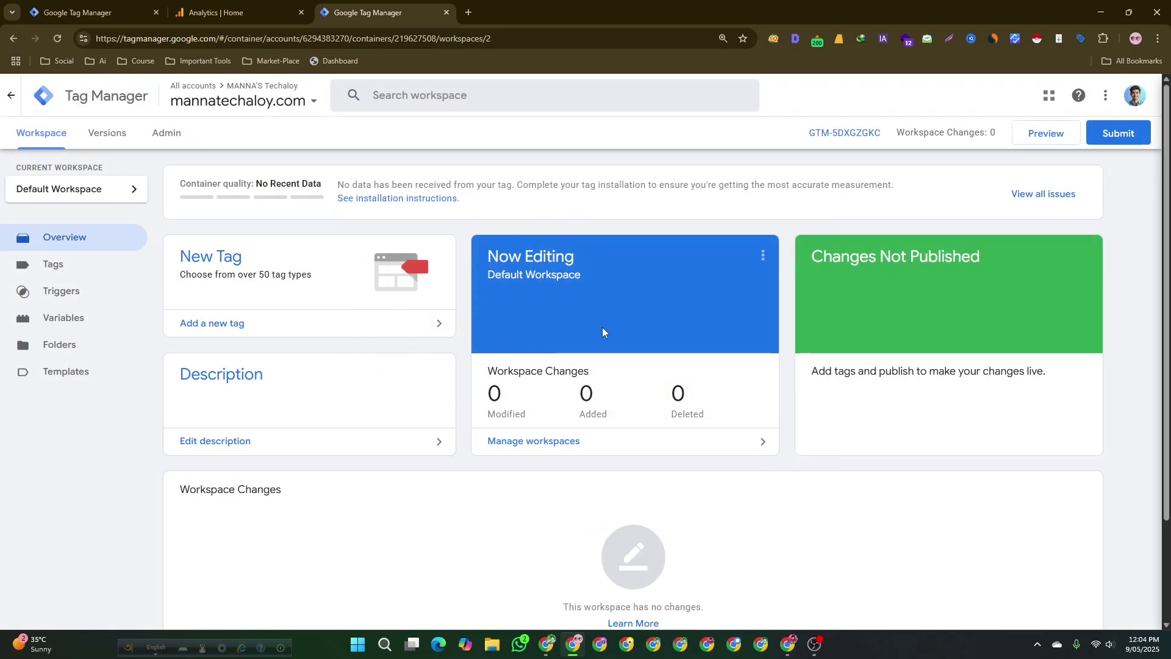
click(238, 11)
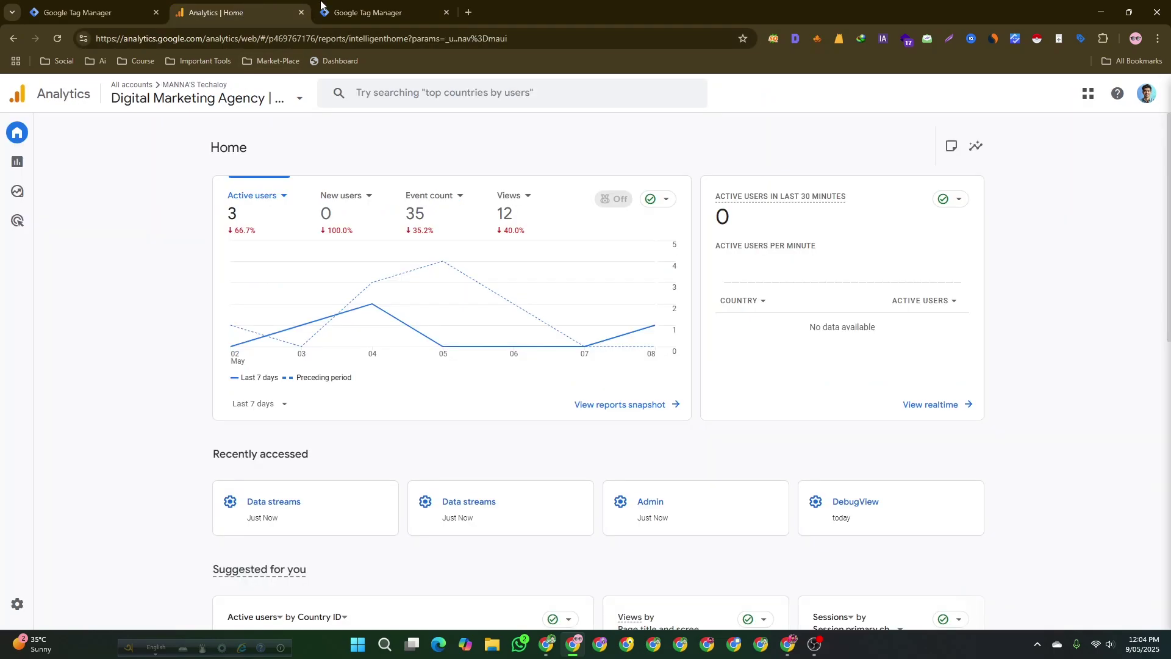
click(346, 6)
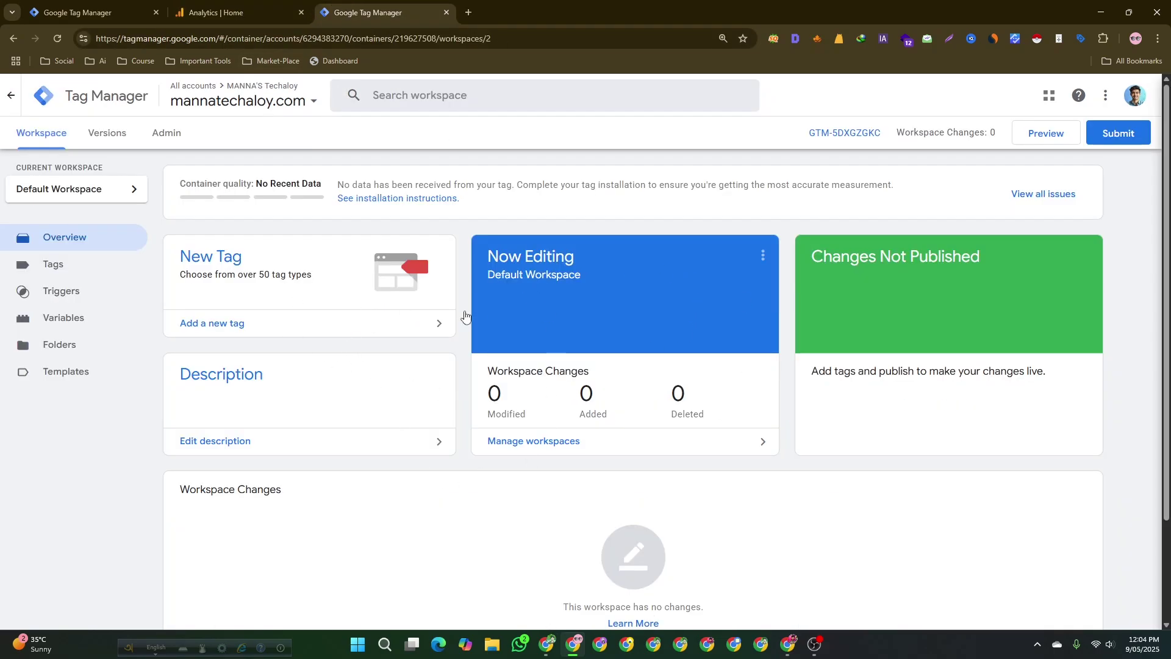
click(241, 5)
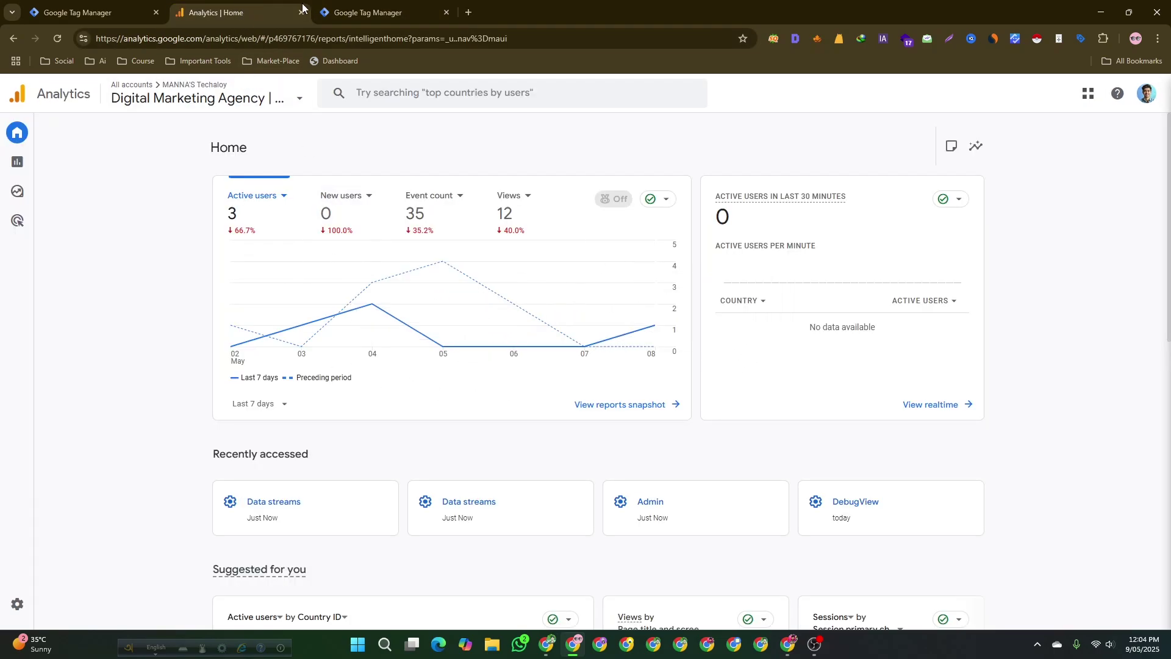
click(366, 7)
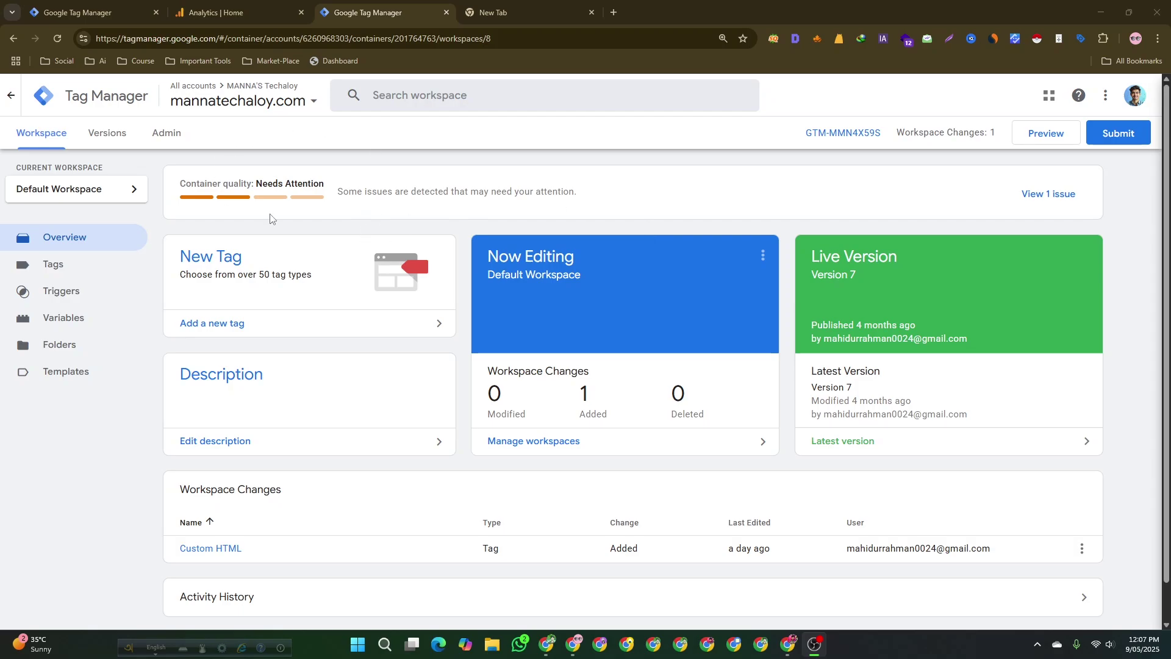
Search Google for "google analytics" in the empty browser tab and open the Google Analytics result from Google for Developers.
click(507, 5)
click(185, 151)
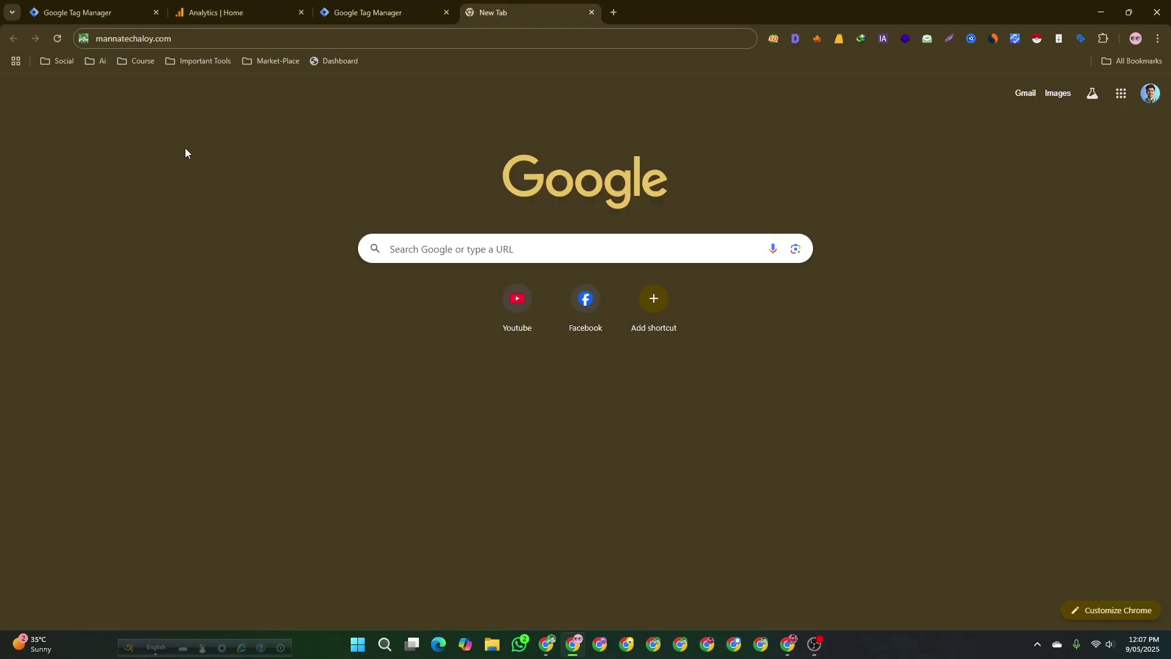
click(236, 39)
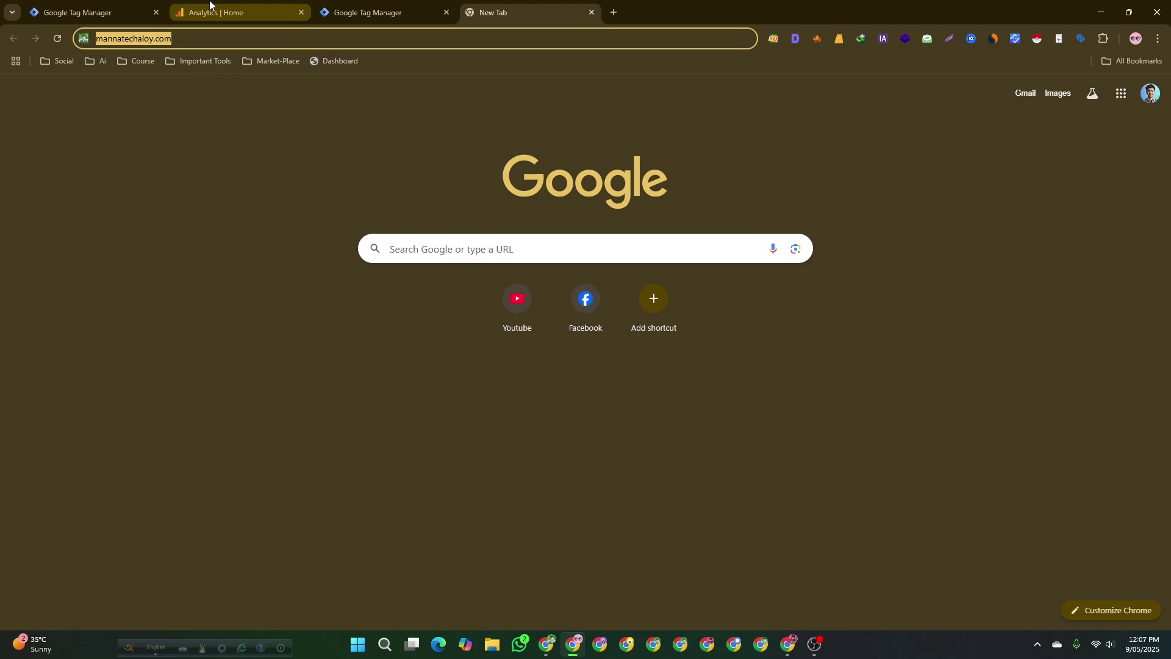
text(google analytics)
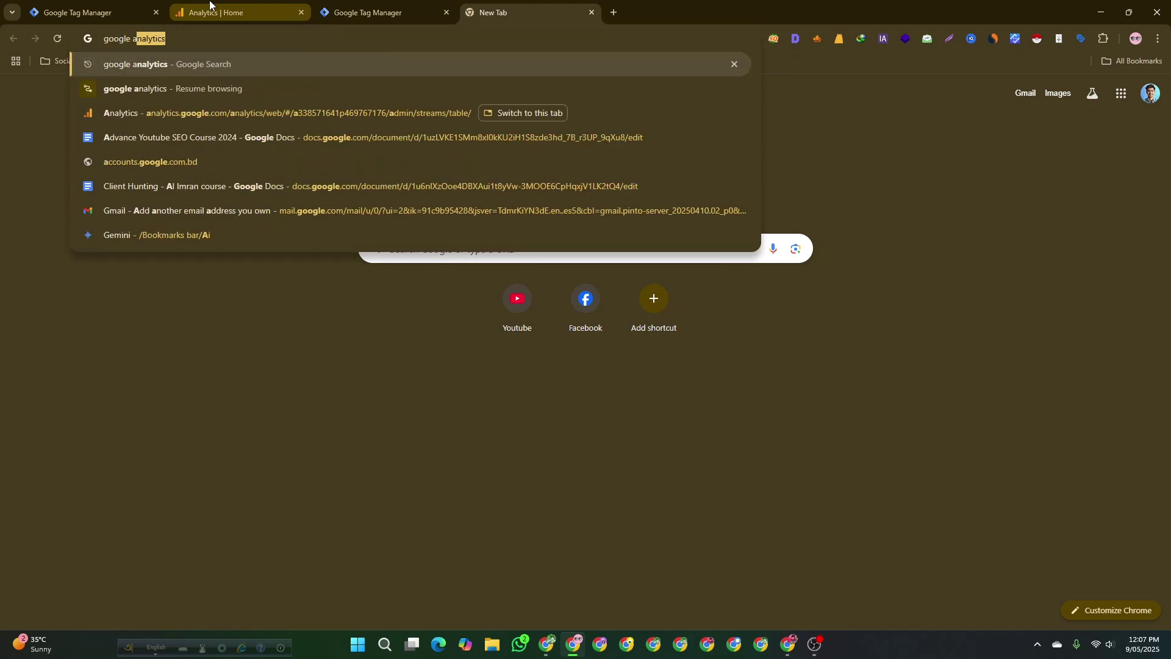
key(Return)
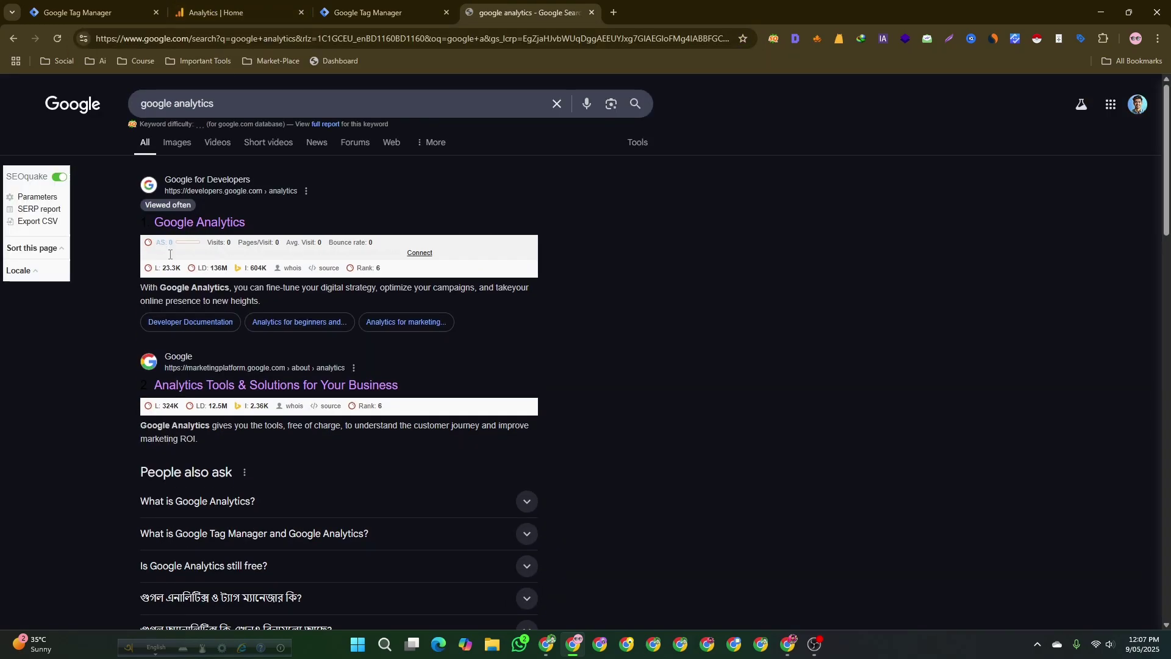
click(197, 223)
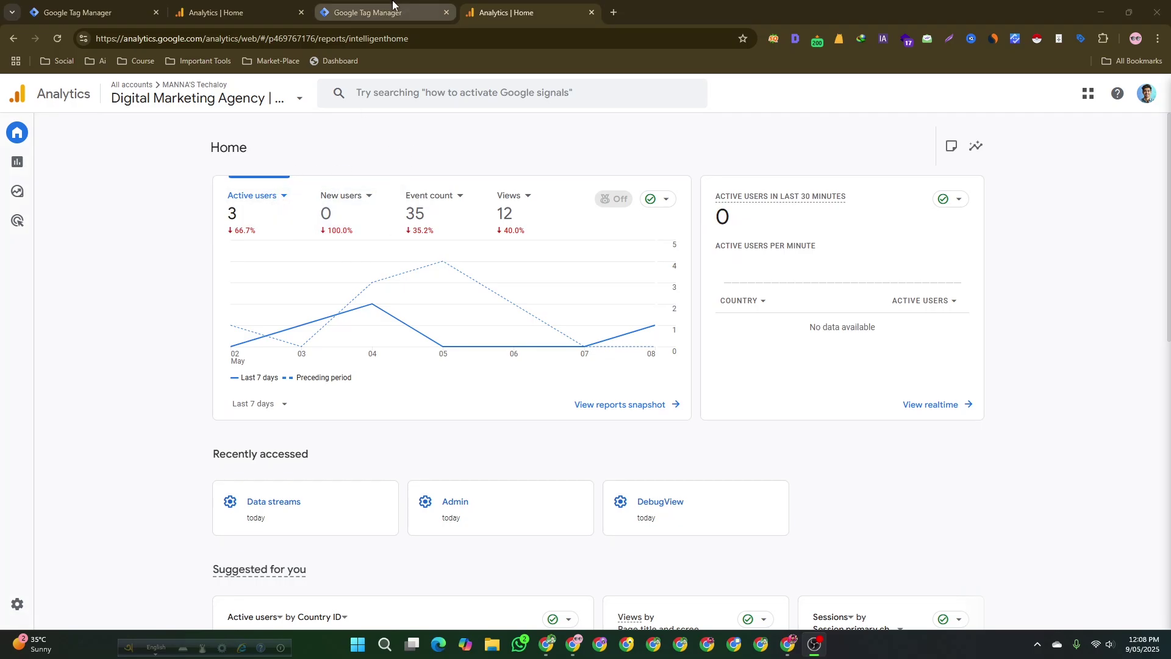
click(223, 10)
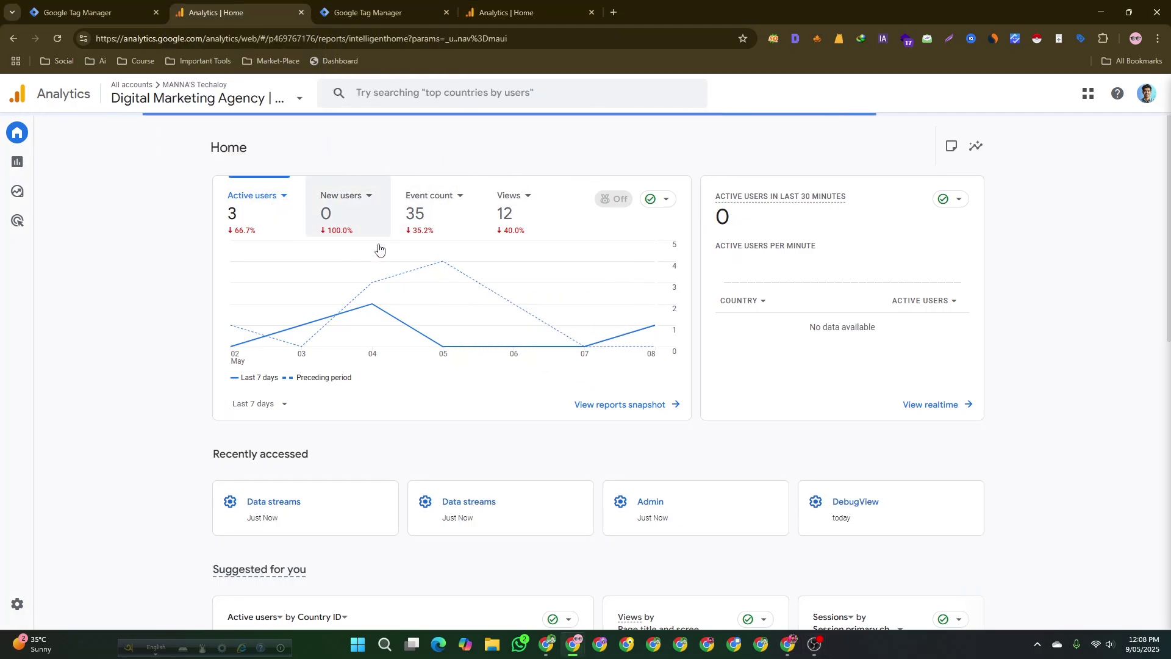
click(355, 4)
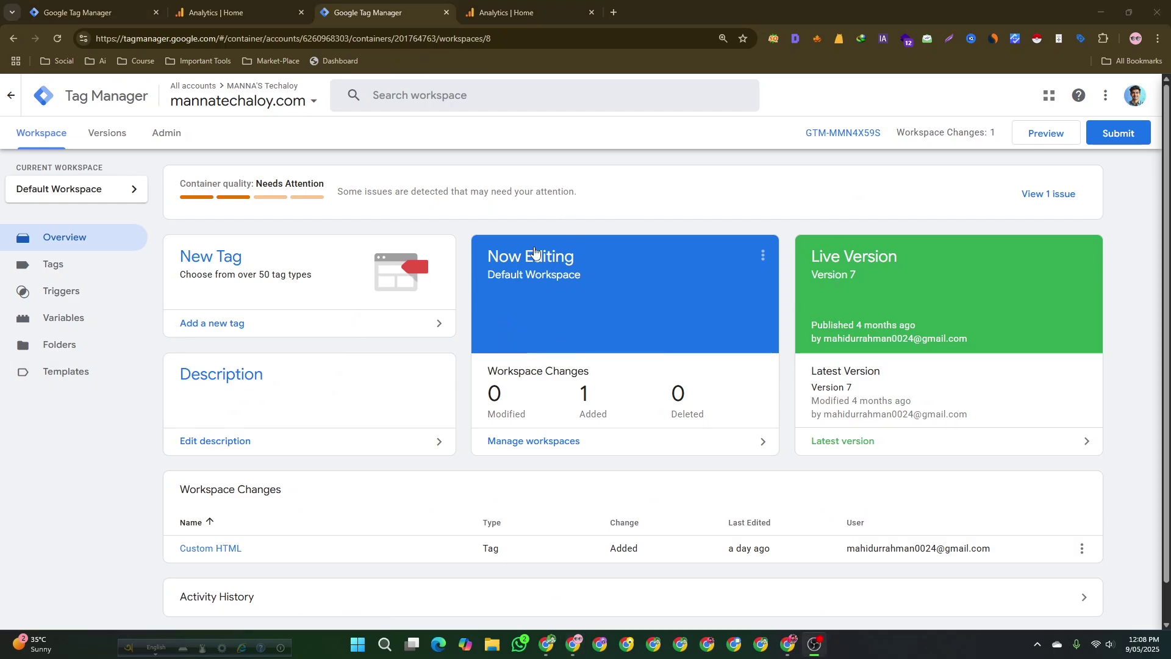
click(213, 18)
key(ctrl+Tab)
key(ctrl+shift+Tab)
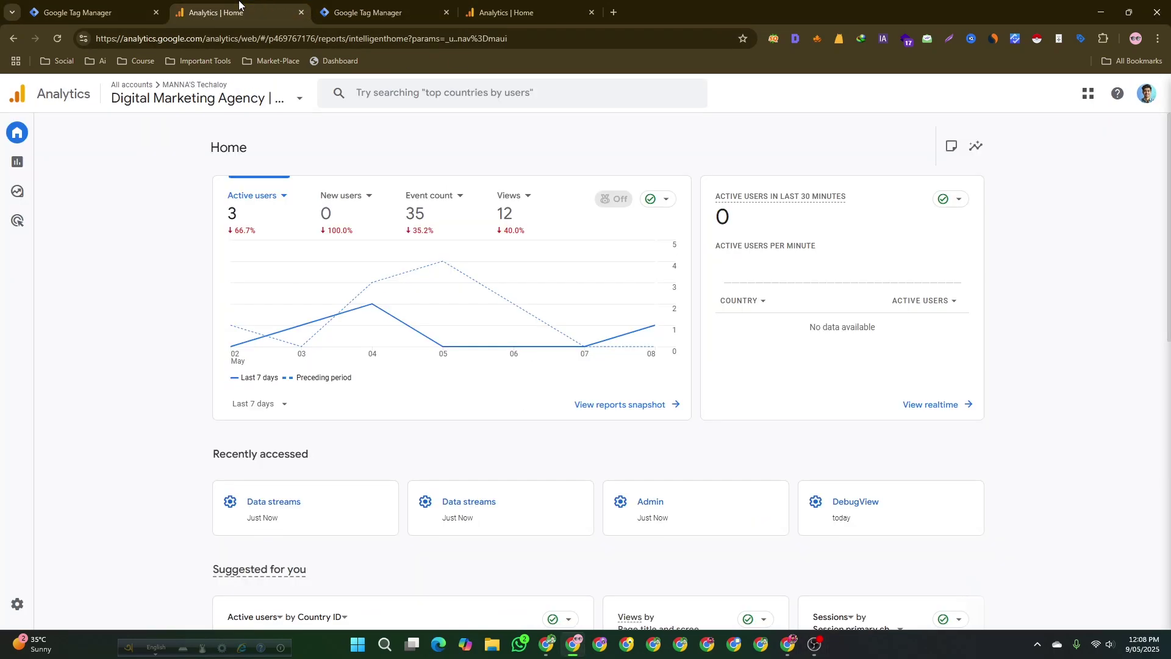
Switch to Google Tag Manager, start a new tag of the Google Analytics type Google Tag, and go to its Tag ID.
click(398, 24)
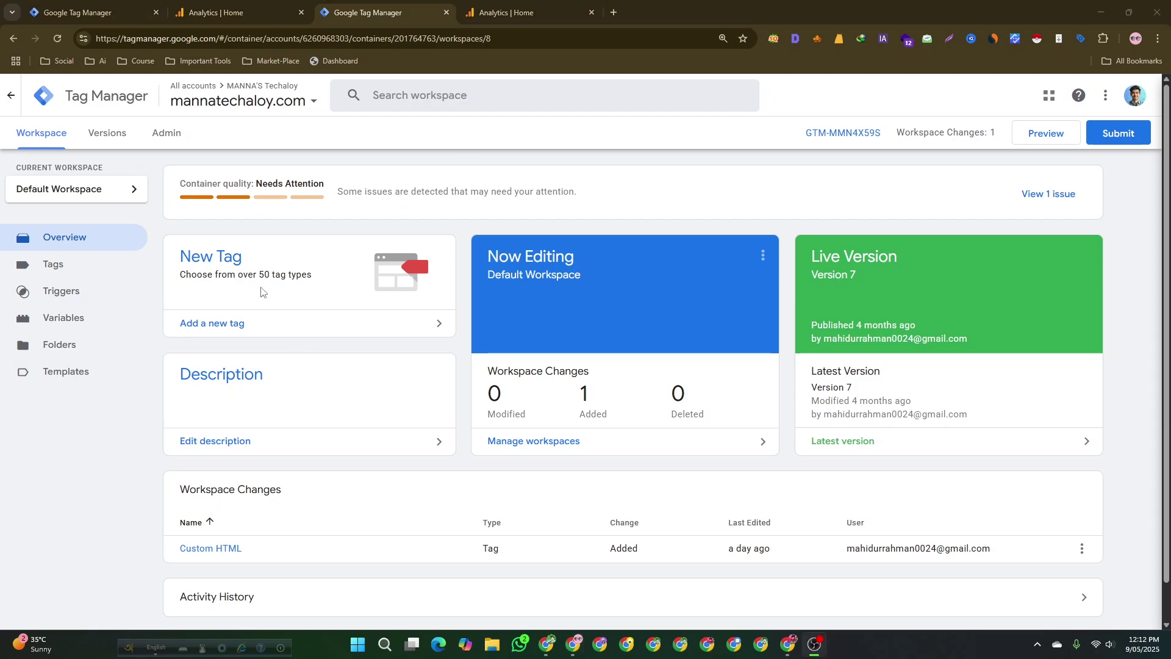
click(230, 269)
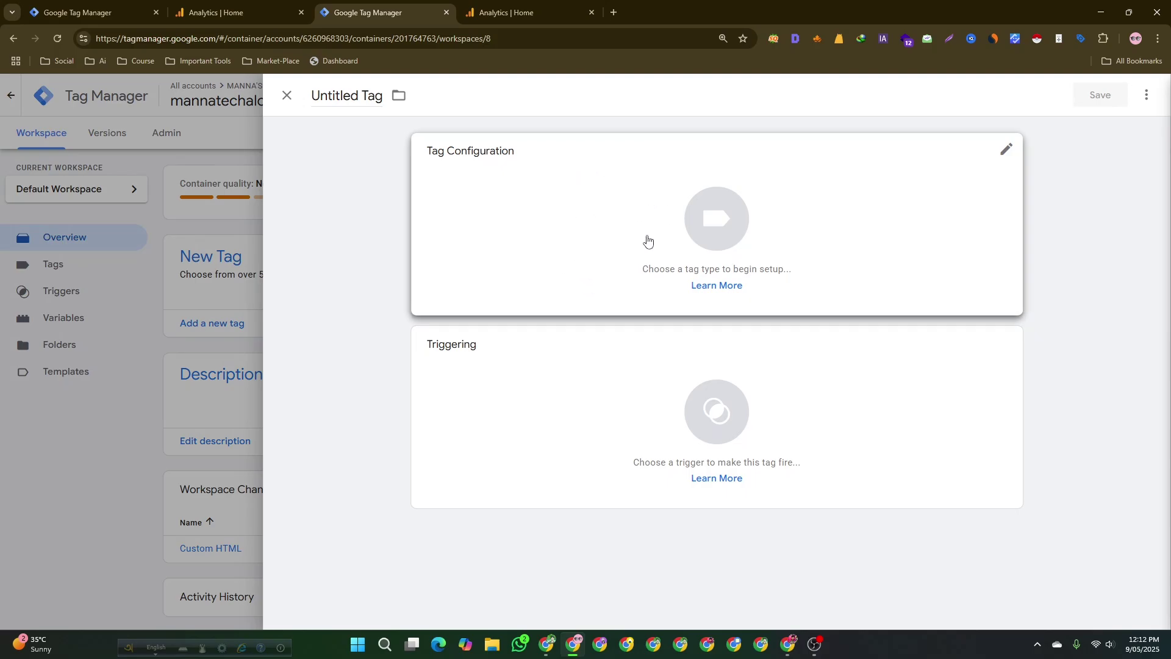
click(611, 233)
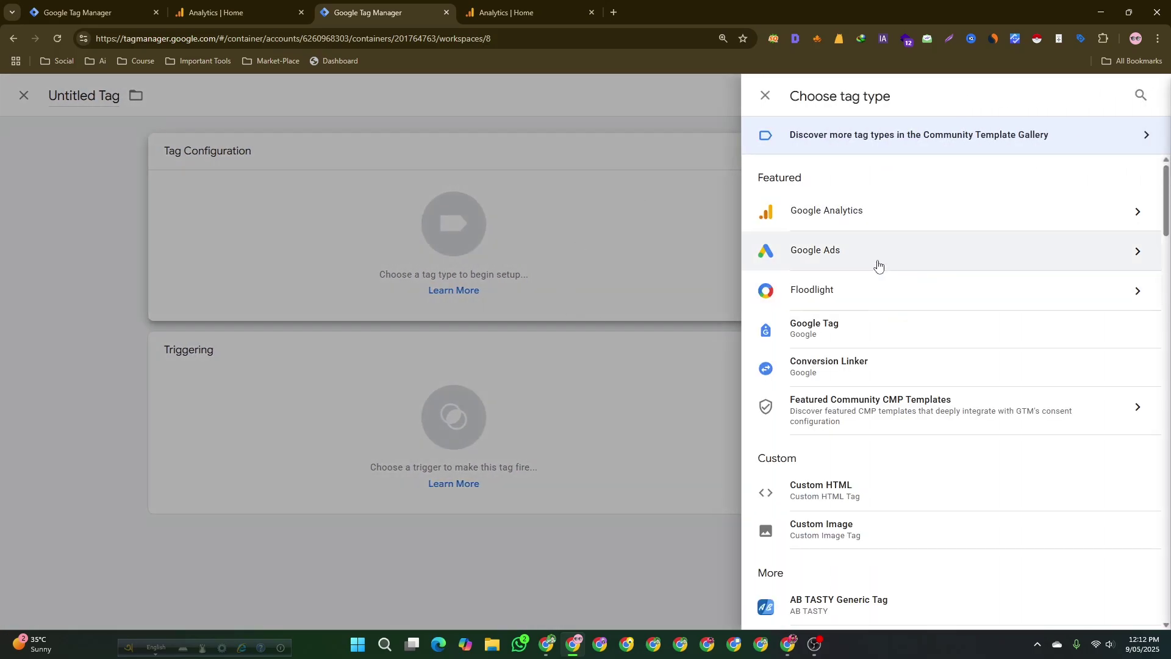
click(848, 221)
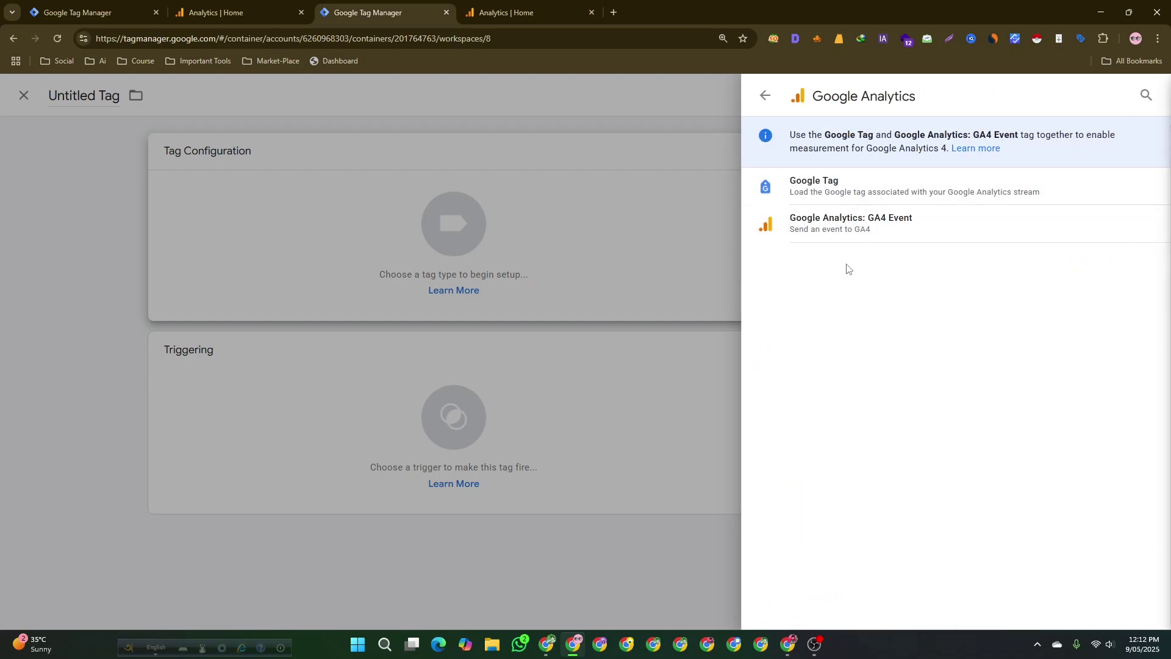
click(812, 186)
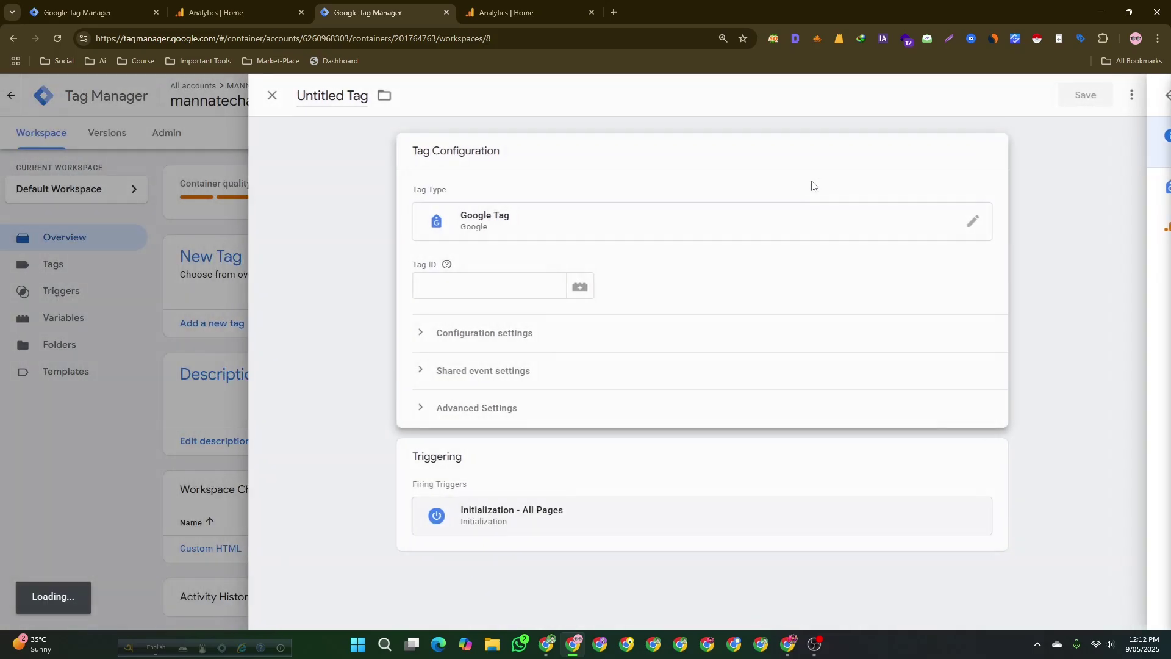
click(456, 287)
click(450, 285)
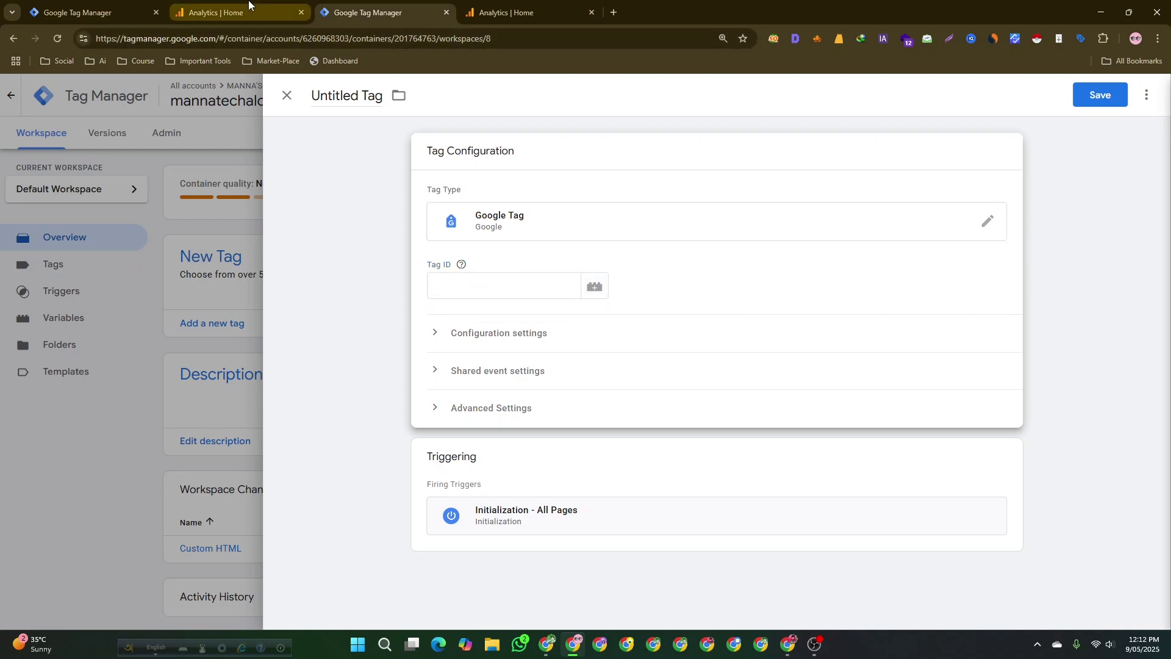
click(462, 290)
Switch to Google Analytics and open the Admin settings of the current property.
click(247, 9)
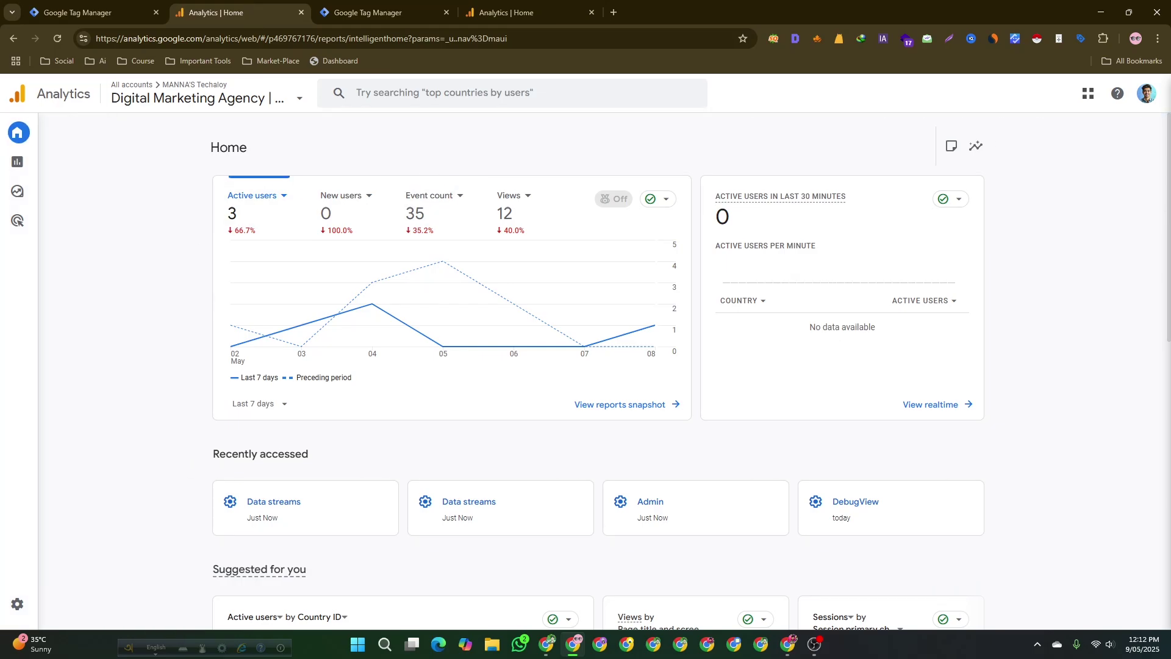
click(35, 606)
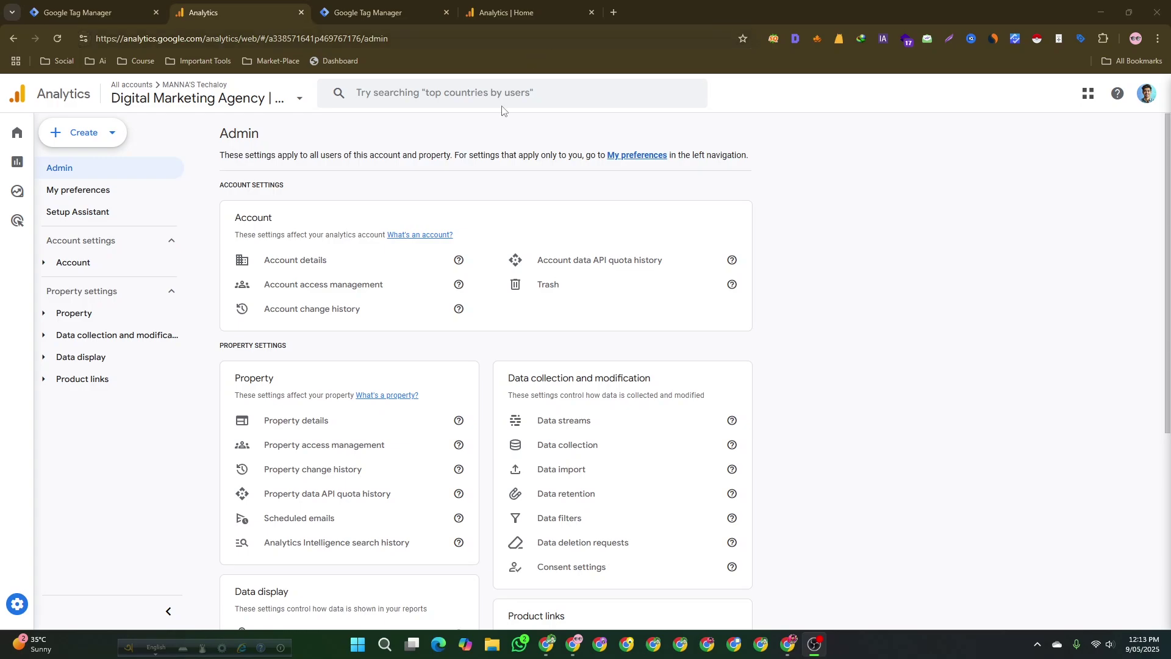
mouse_move(29, 625)
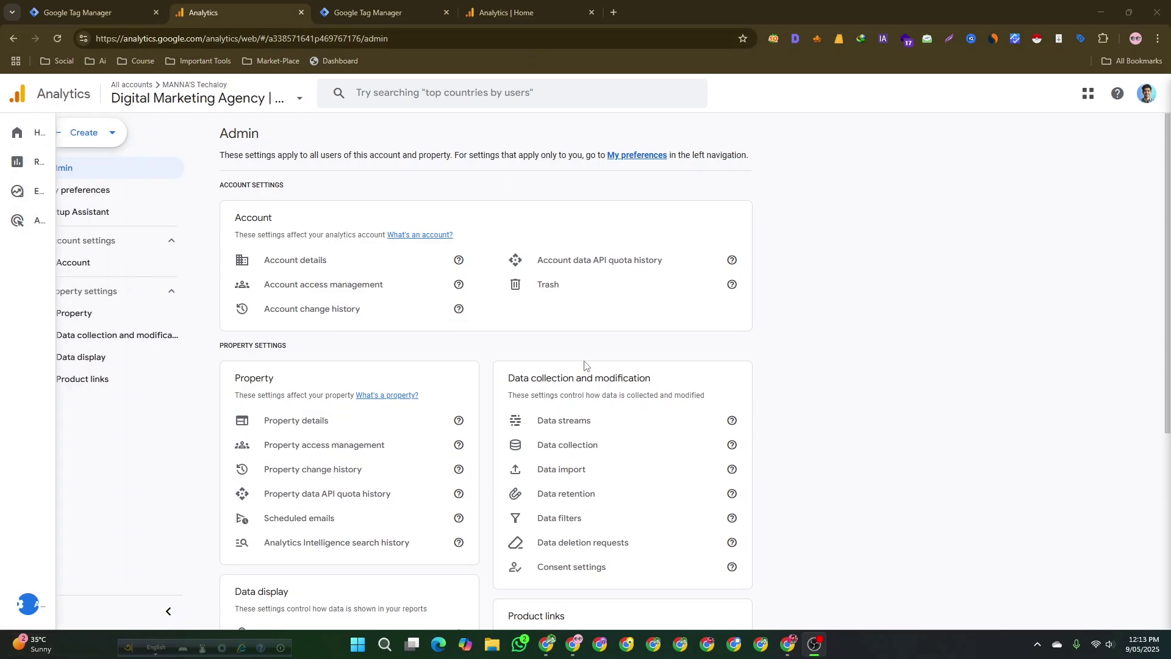
Open the property's data streams and copy the measurement ID of the MANNA'S Techaloy web stream.
scroll(550, 422, down, 1)
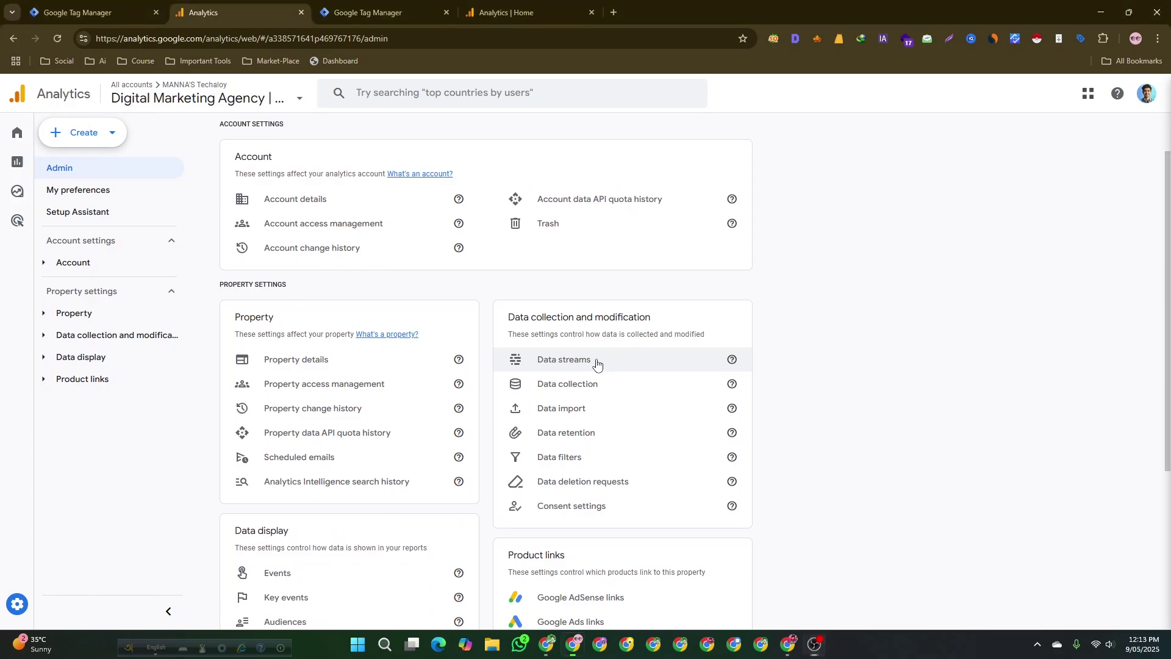
click(597, 364)
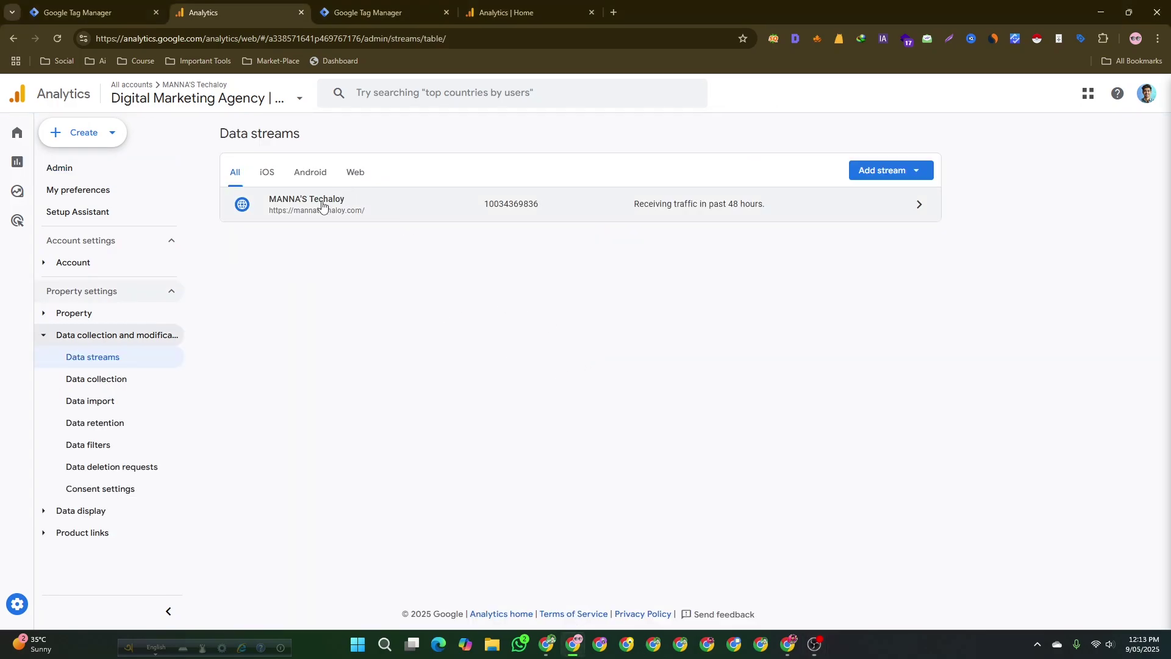
click(297, 221)
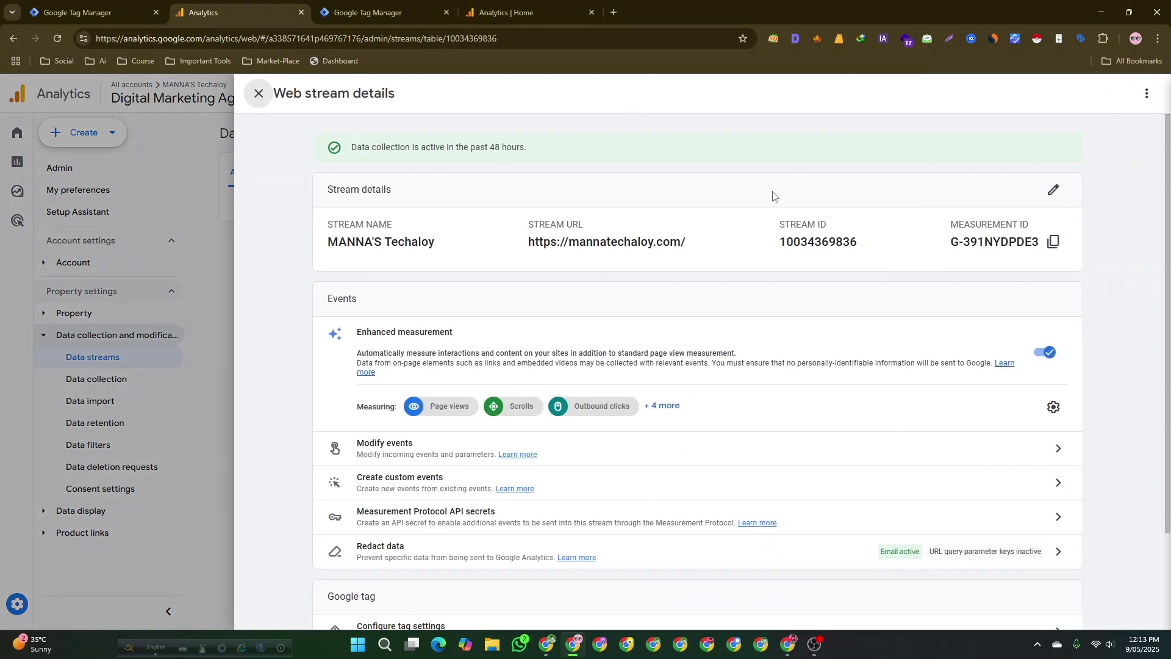
click(1053, 243)
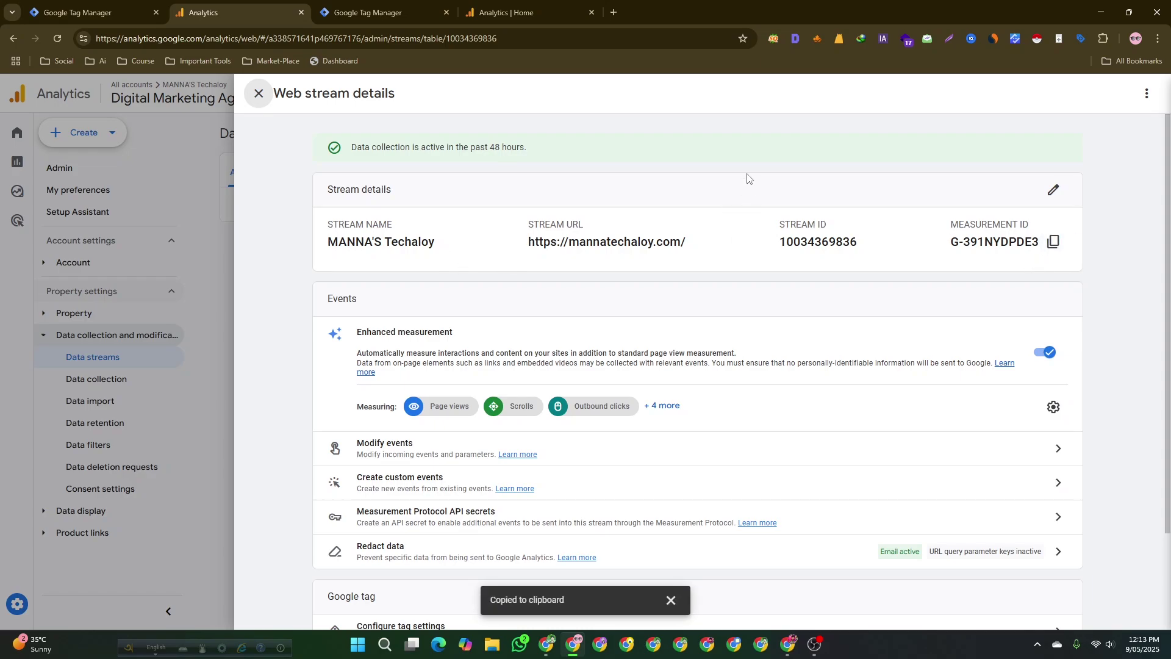
click(1054, 243)
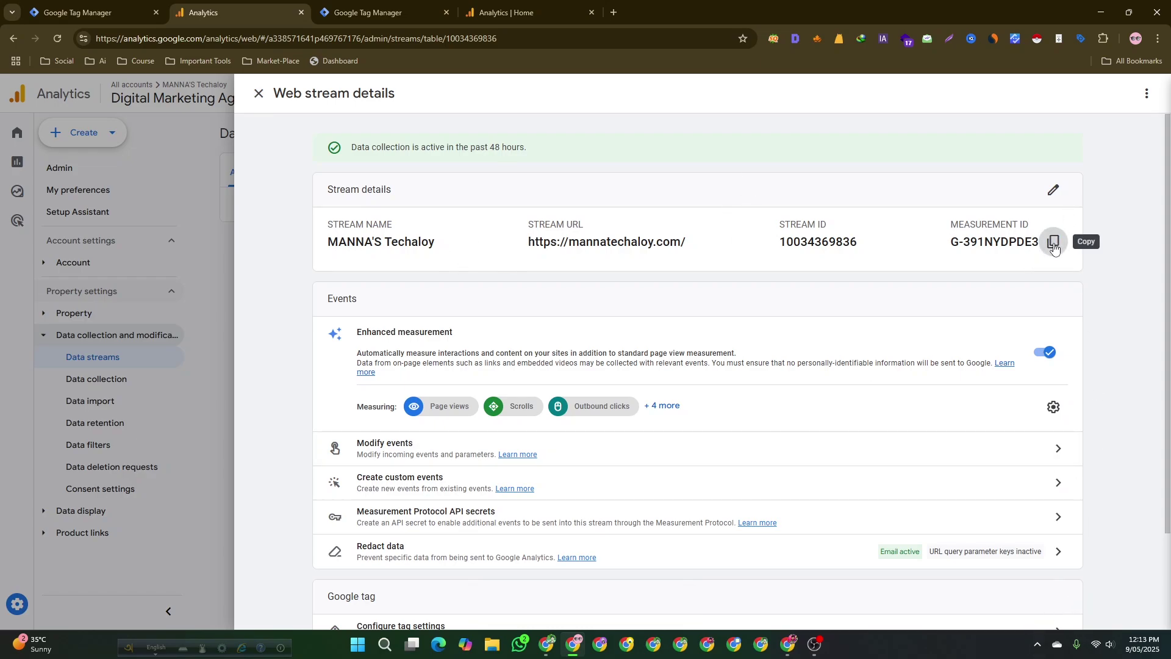
Switch to Google Tag Manager and set the new Google Tag's Tag ID to the copied measurement ID G-391NYDPDE3.
click(379, 13)
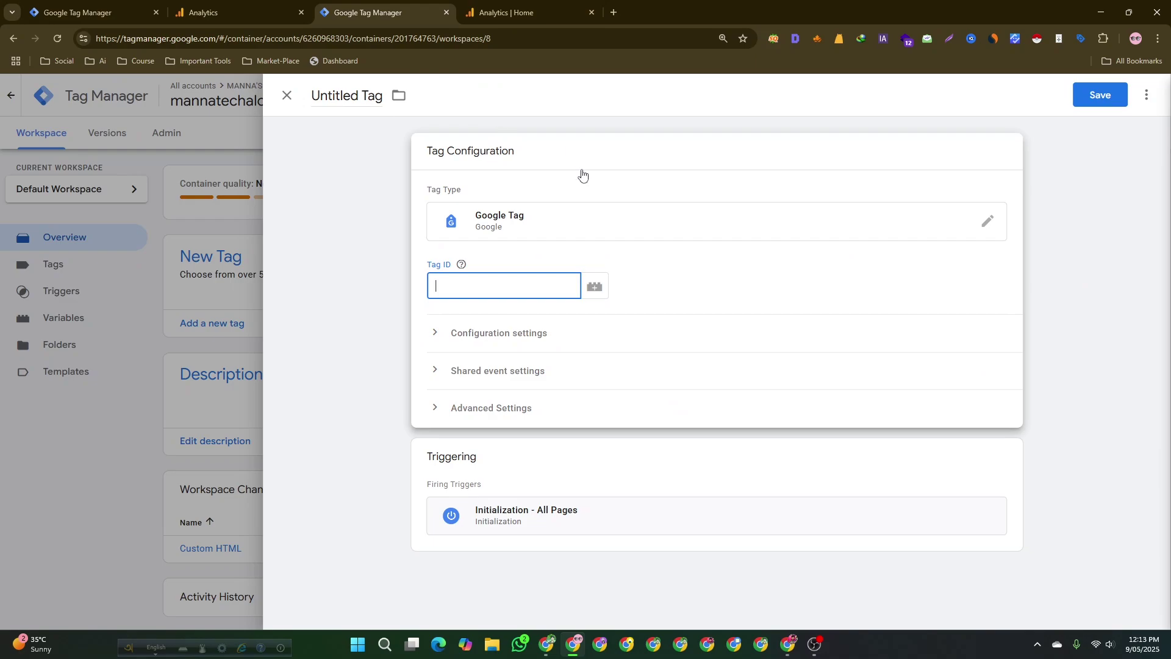
key(ctrl+v)
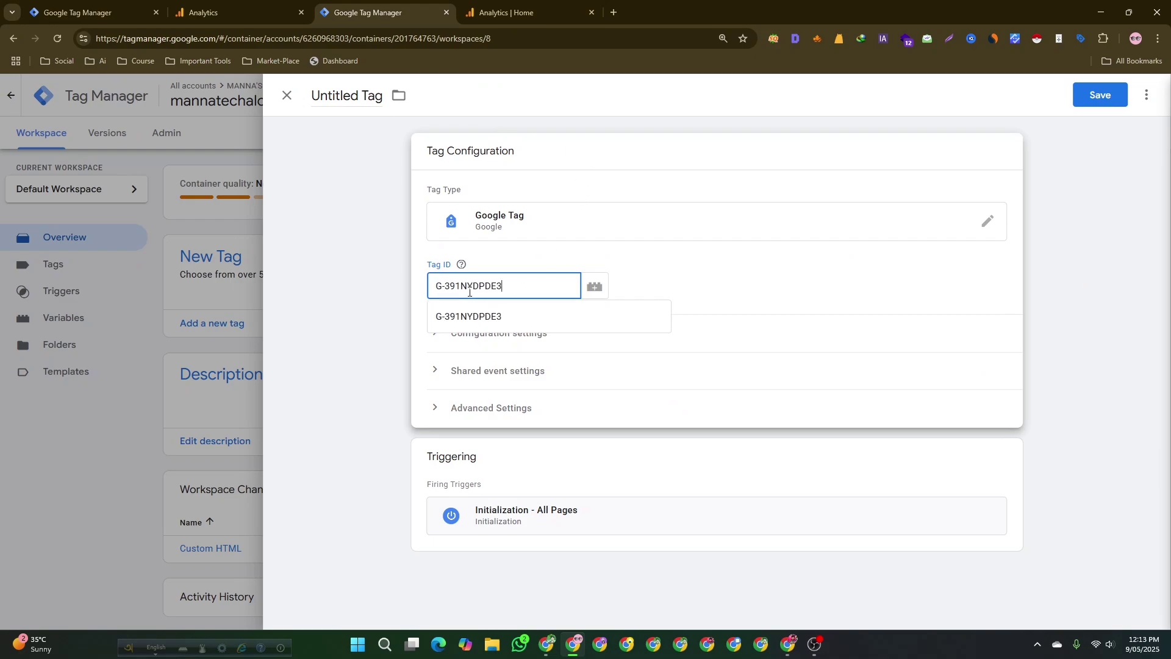
click(774, 290)
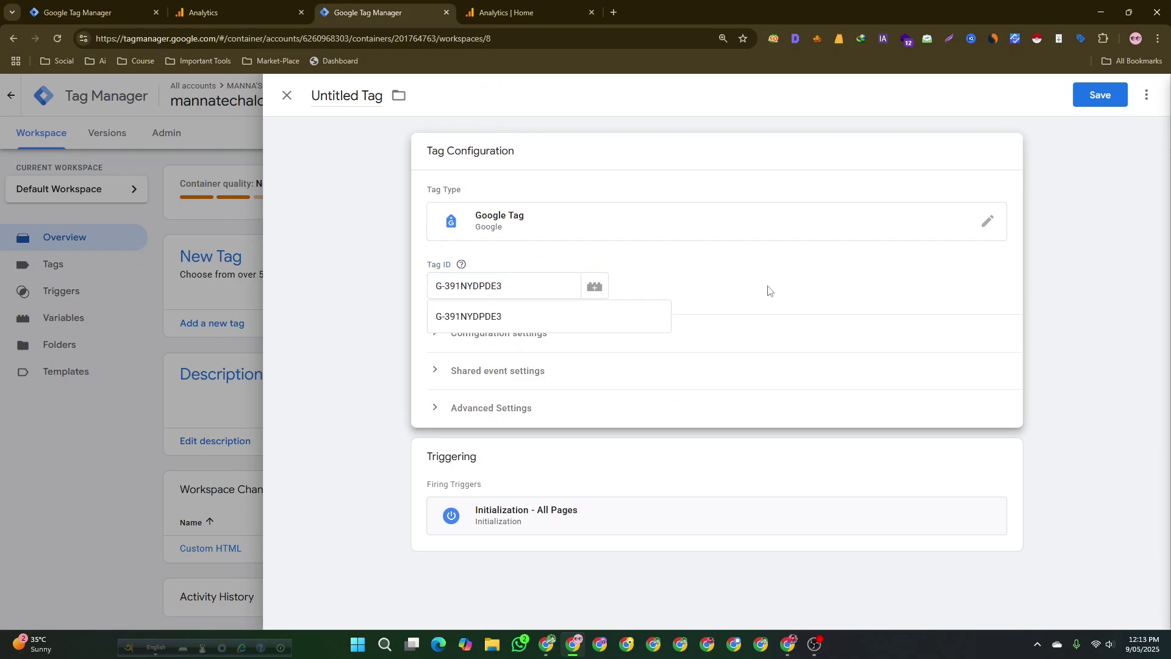
click(498, 317)
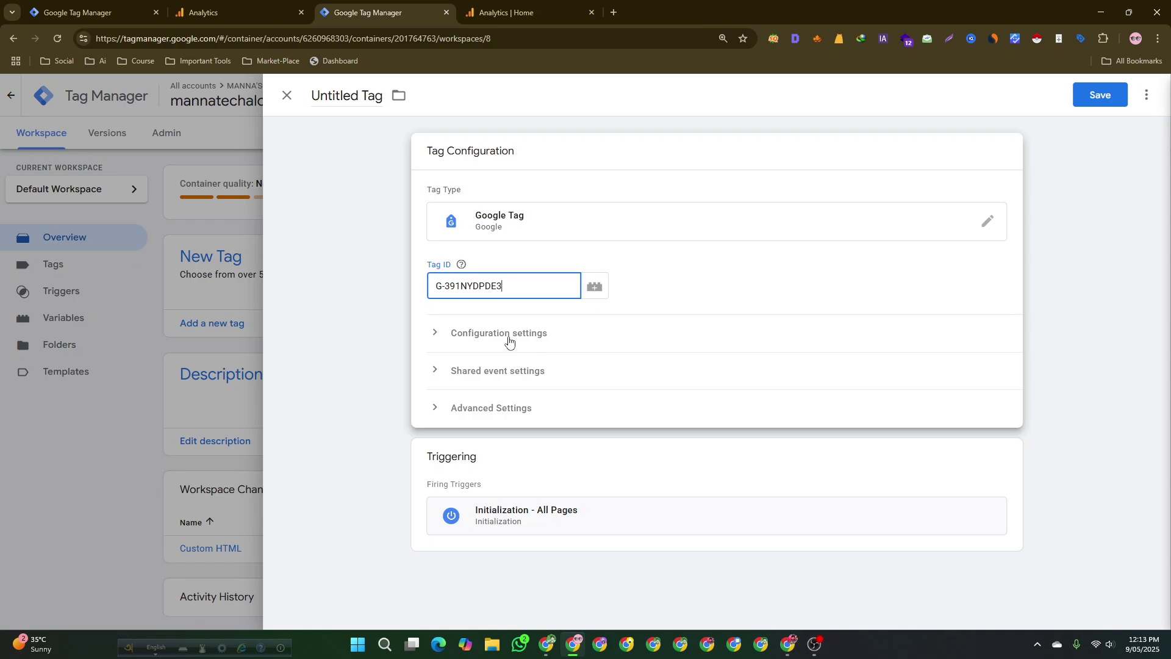
click(516, 334)
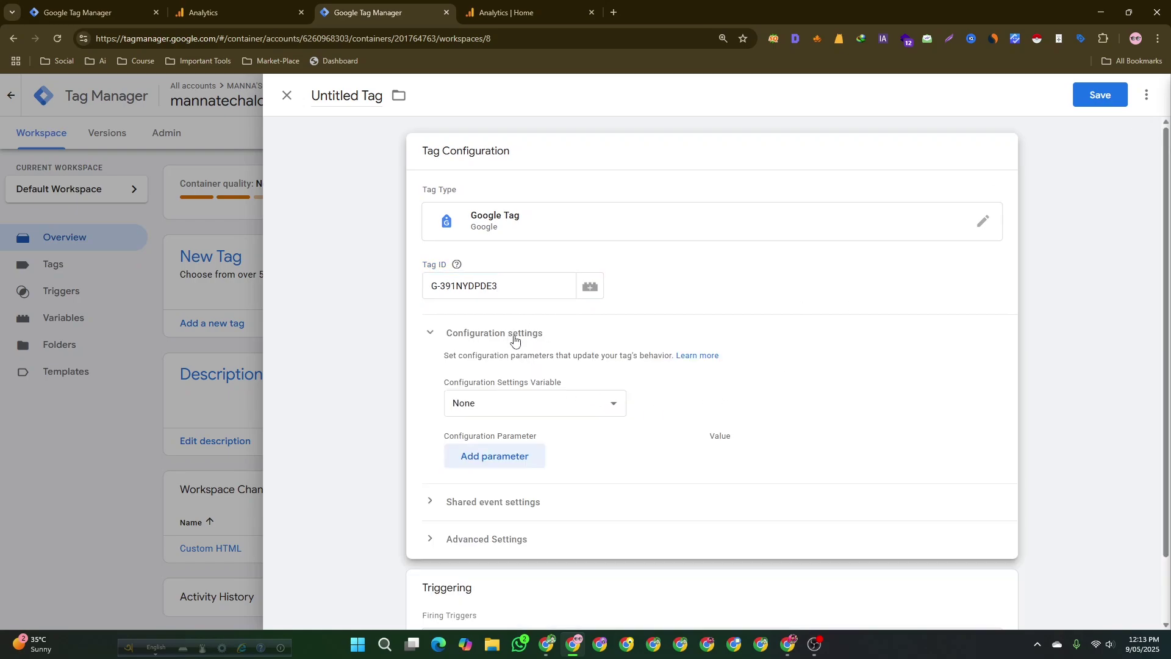
scroll(482, 400, down, 2)
click(509, 334)
click(510, 334)
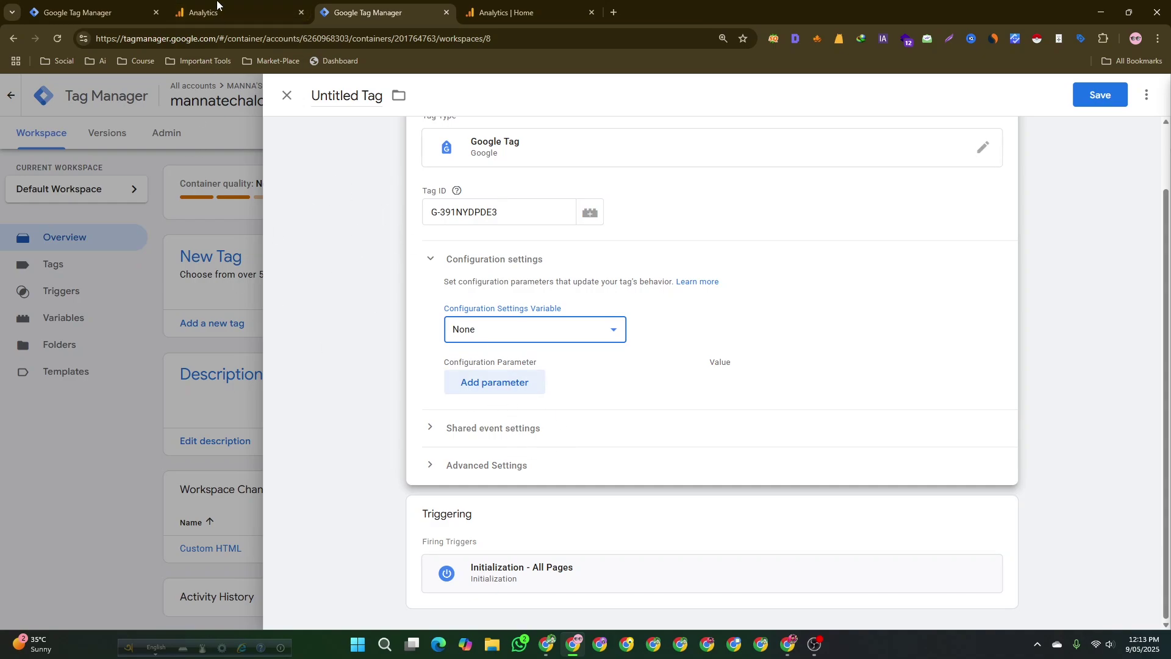
click(502, 381)
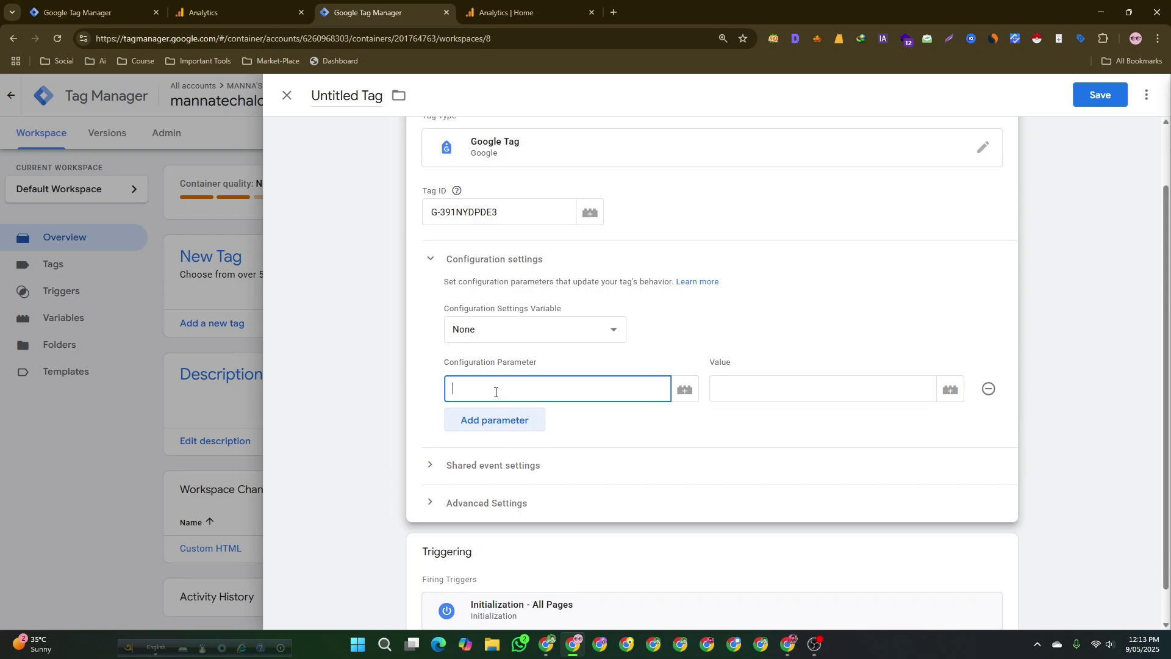
click(781, 394)
click(485, 435)
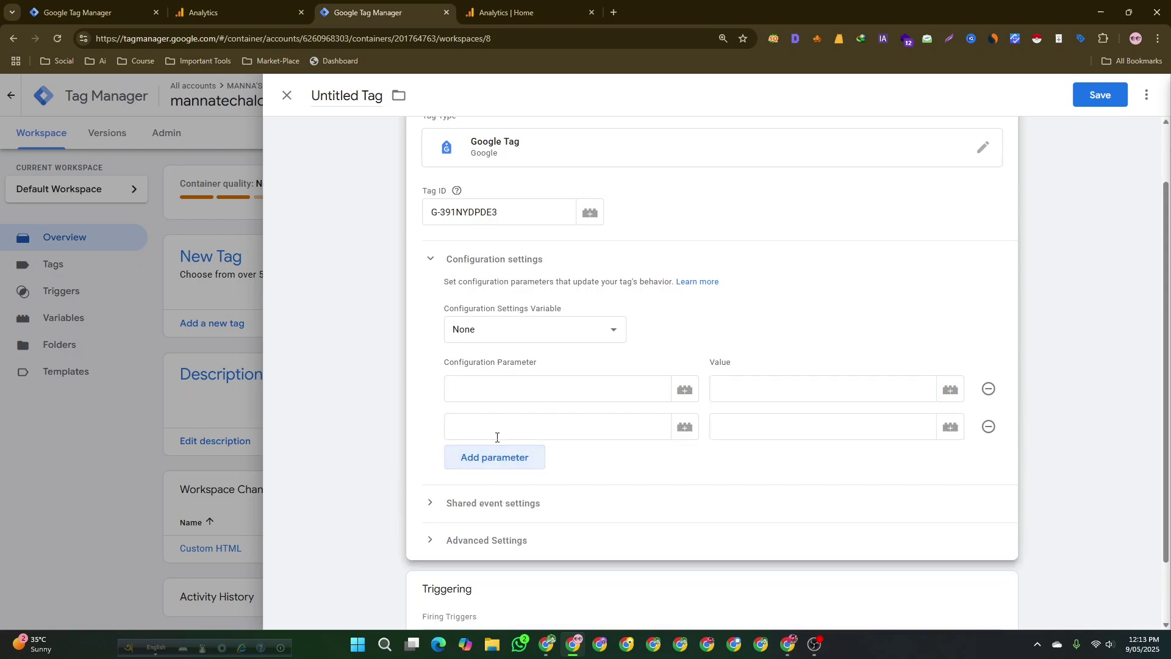
click(786, 432)
click(787, 385)
click(531, 381)
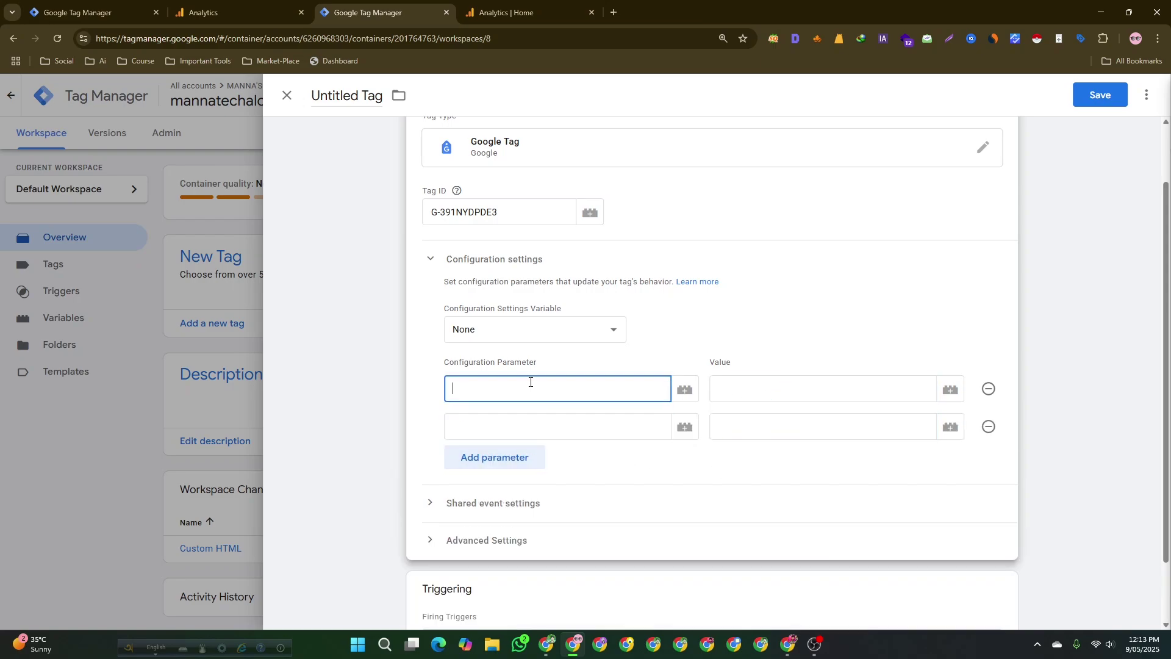
scroll(482, 464, up, 2)
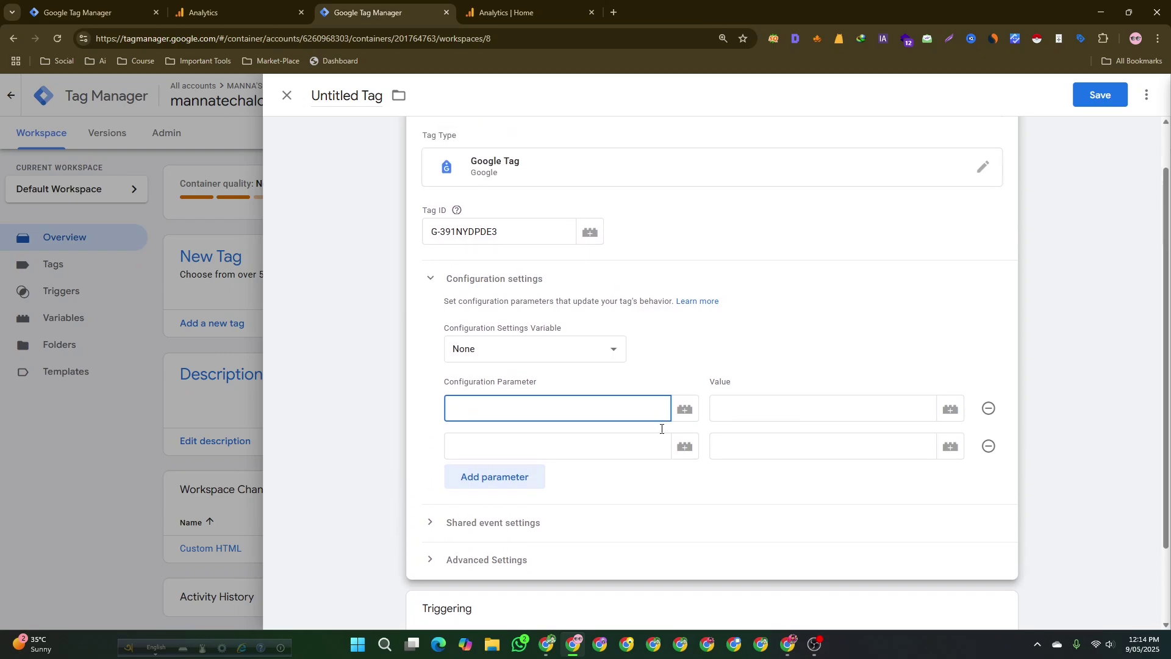
click(987, 463)
click(988, 463)
scroll(599, 473, down, 2)
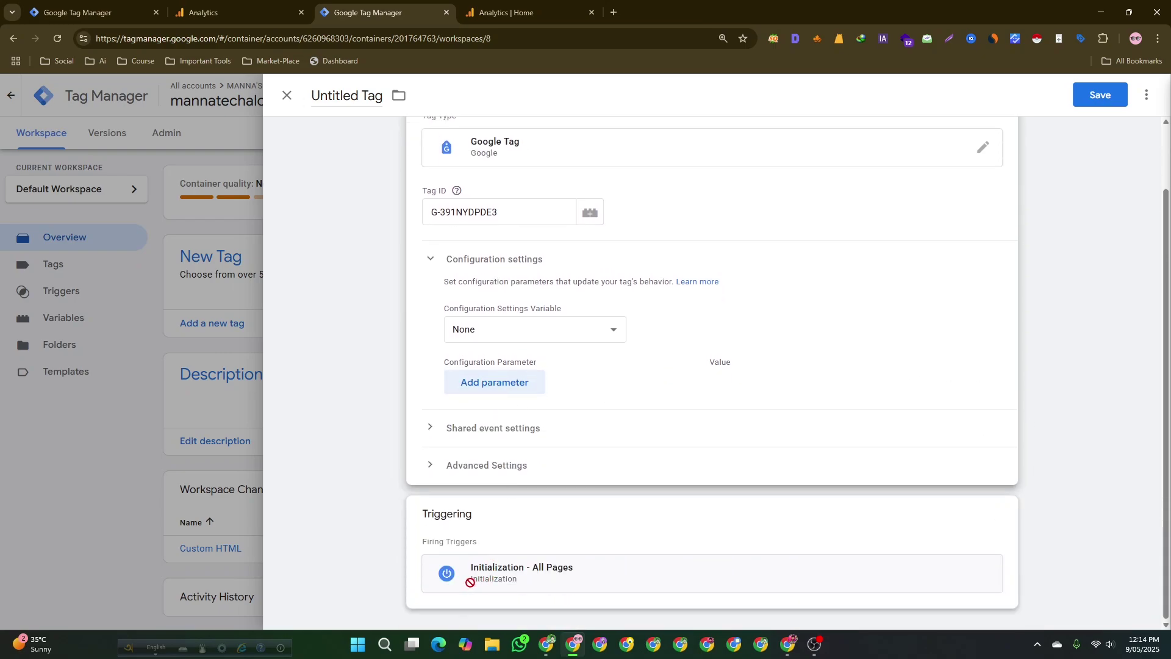
scroll(470, 582, up, 1)
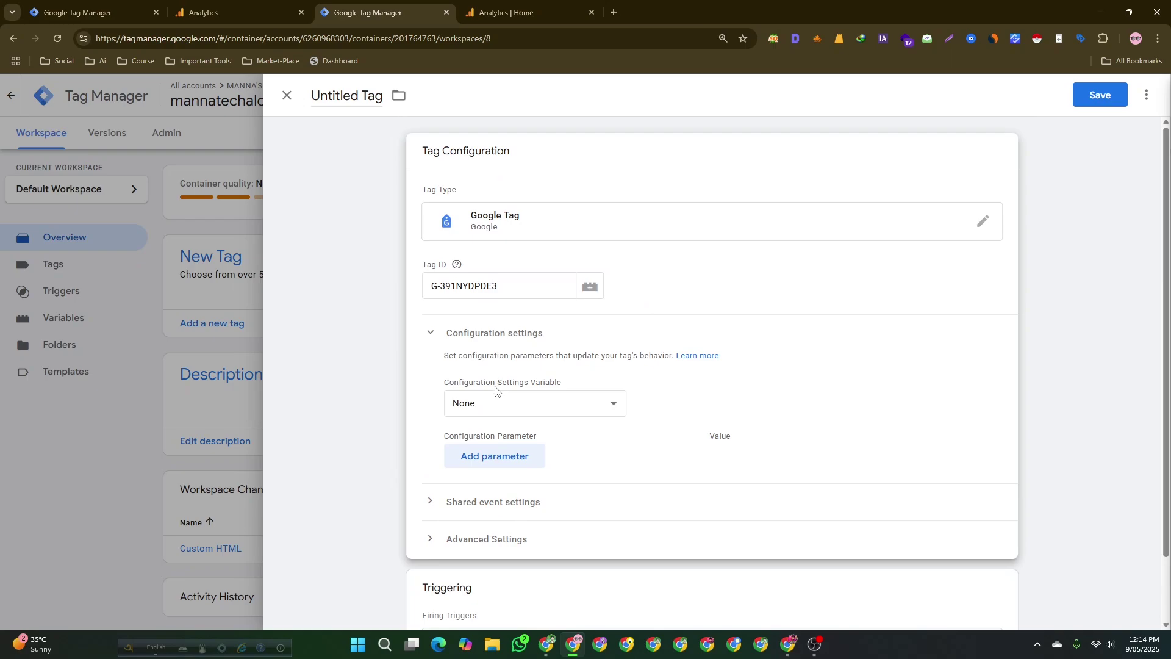
click(435, 333)
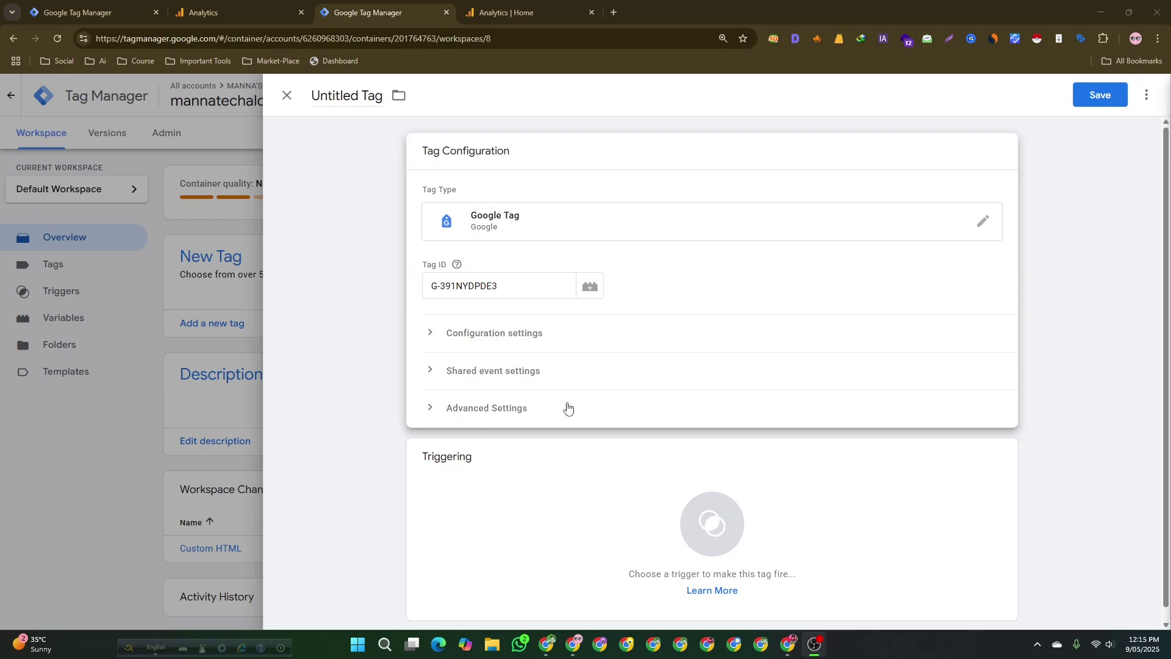
Set the tag's firing trigger to Initialization - All Pages.
scroll(538, 417, down, 1)
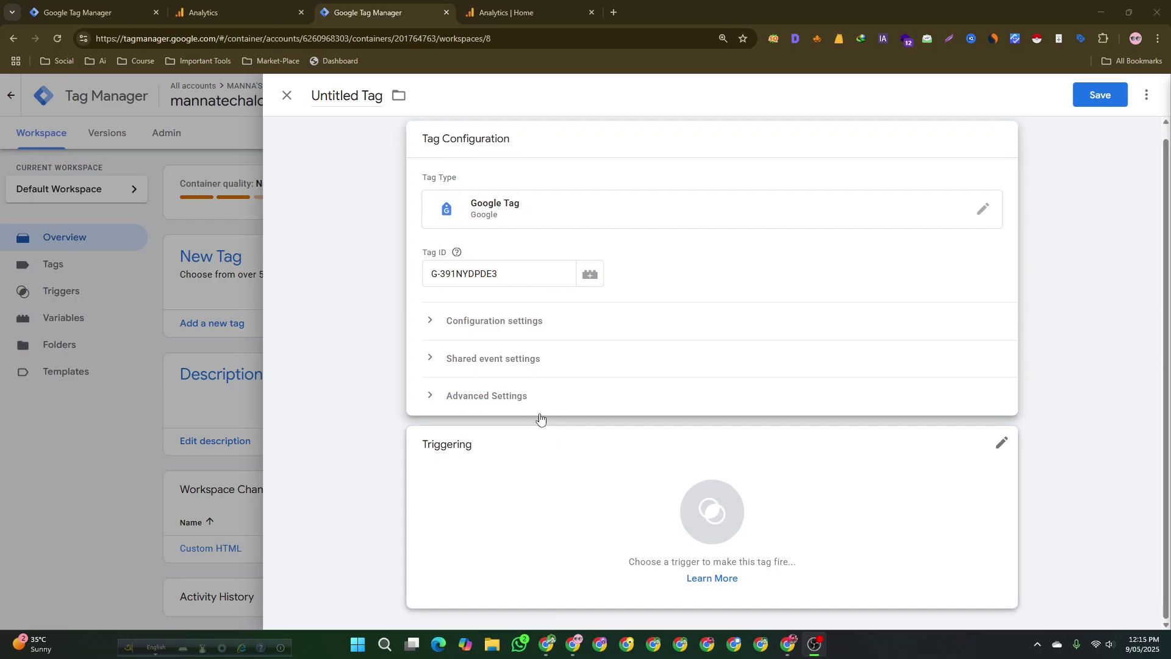
click(629, 512)
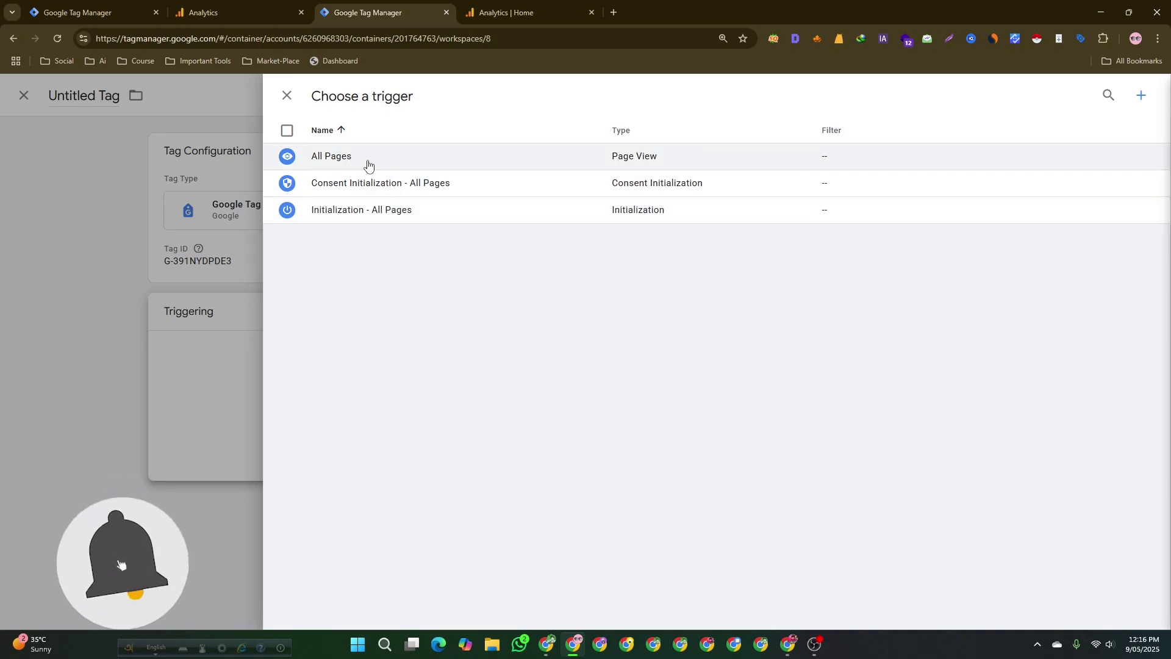
click(368, 211)
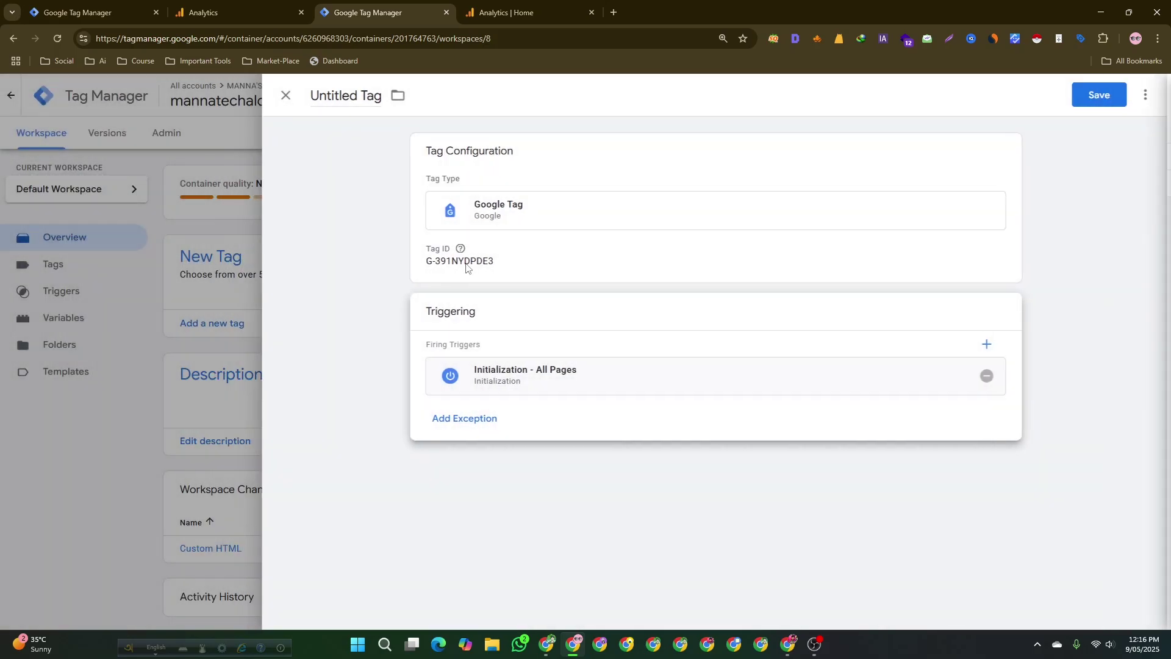
Save the tag under the name "Google Tag MANNA Techaloy".
click(1101, 96)
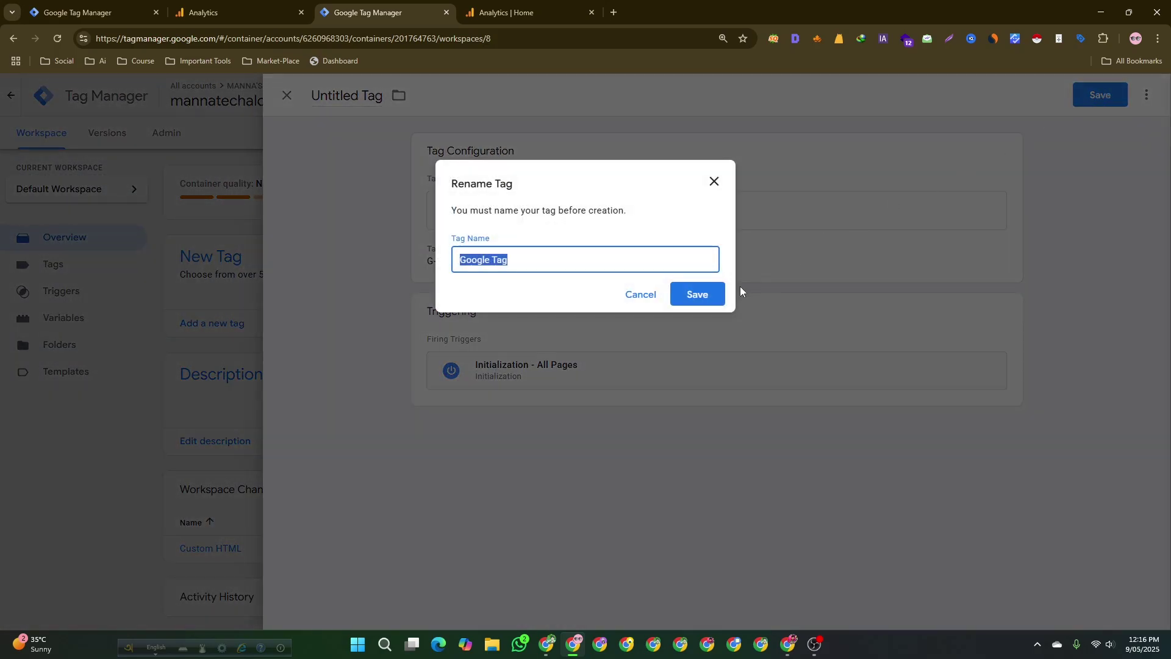
click(561, 262)
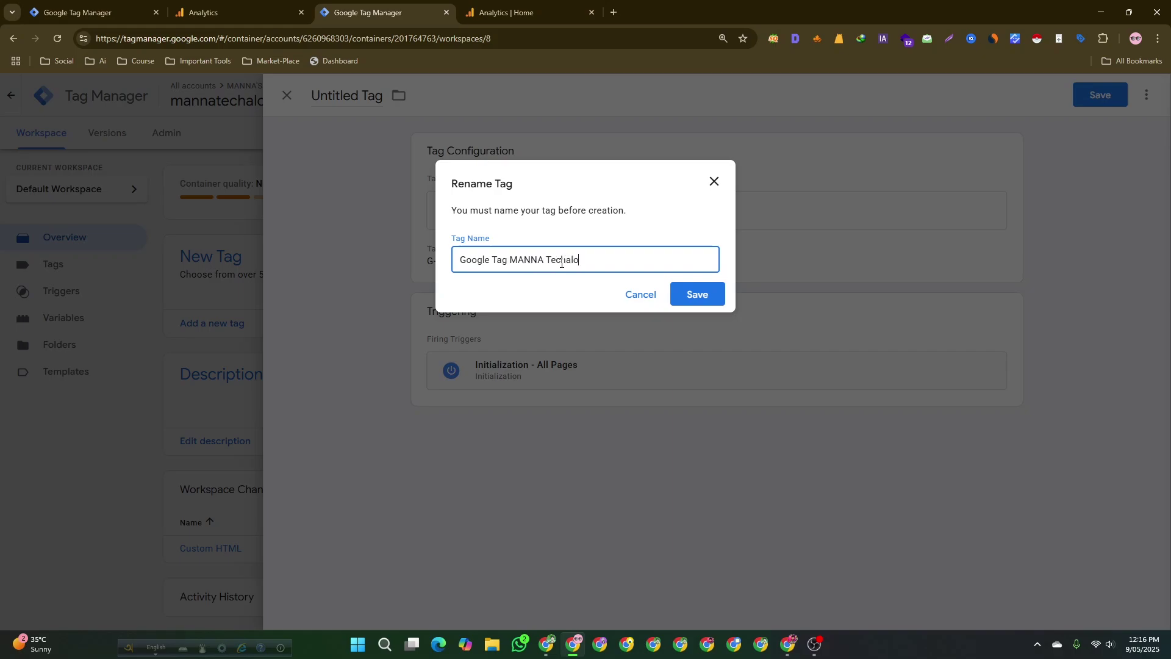
click(704, 299)
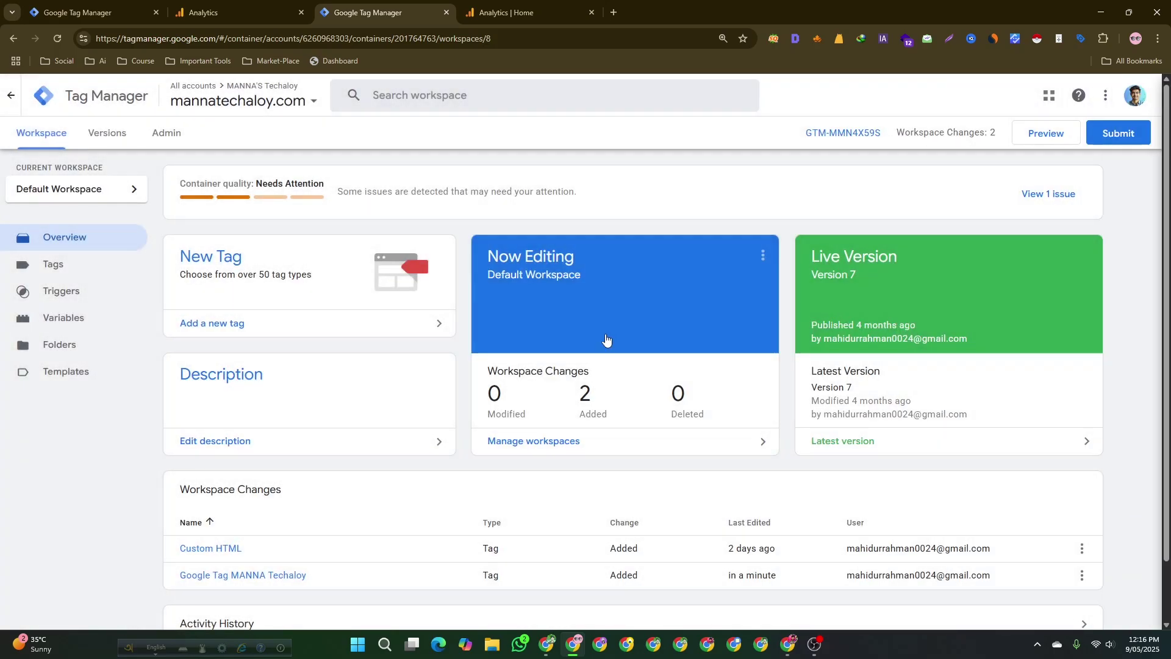
scroll(884, 435, down, 1)
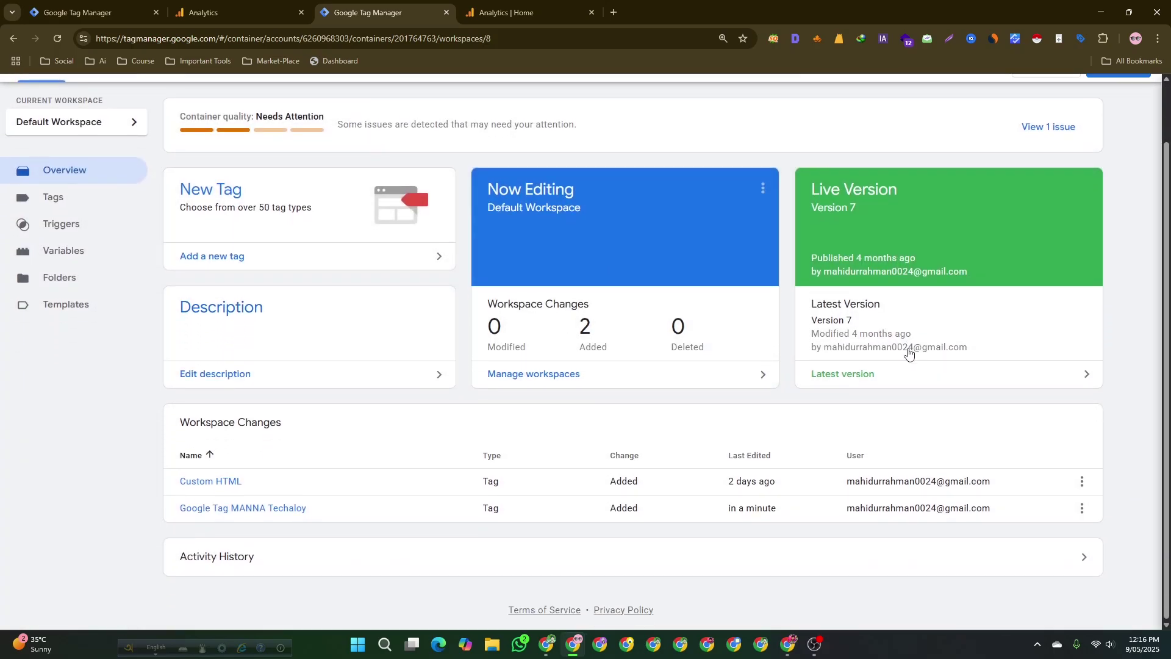
scroll(793, 366, up, 1)
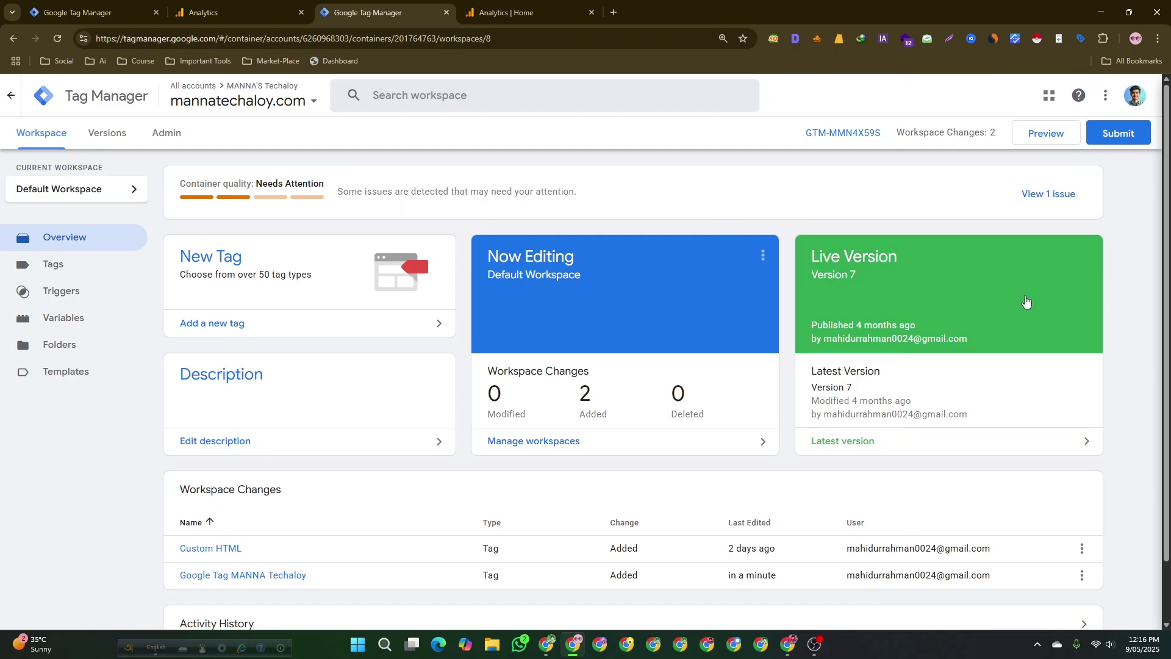
click(1066, 138)
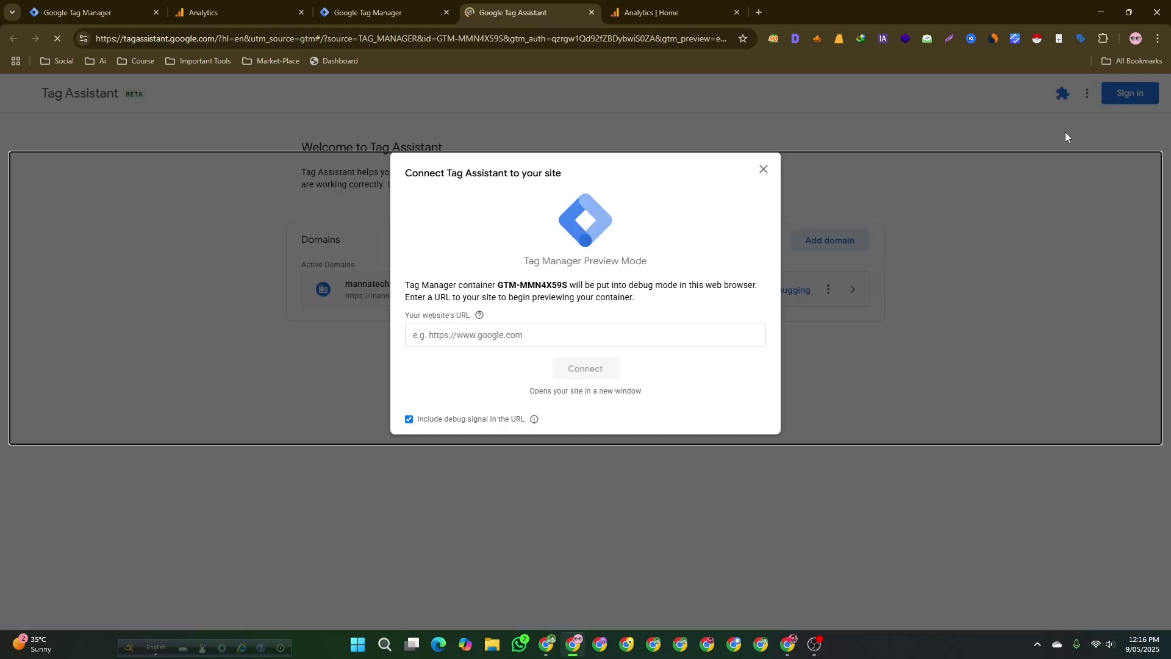
click(483, 339)
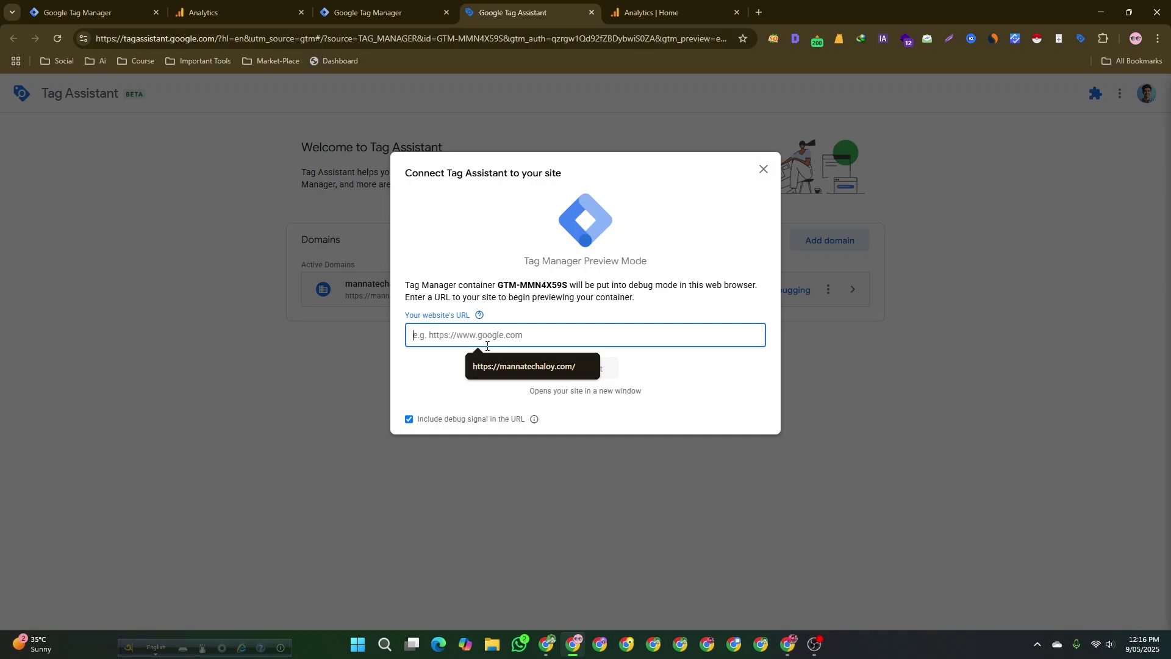
click(506, 365)
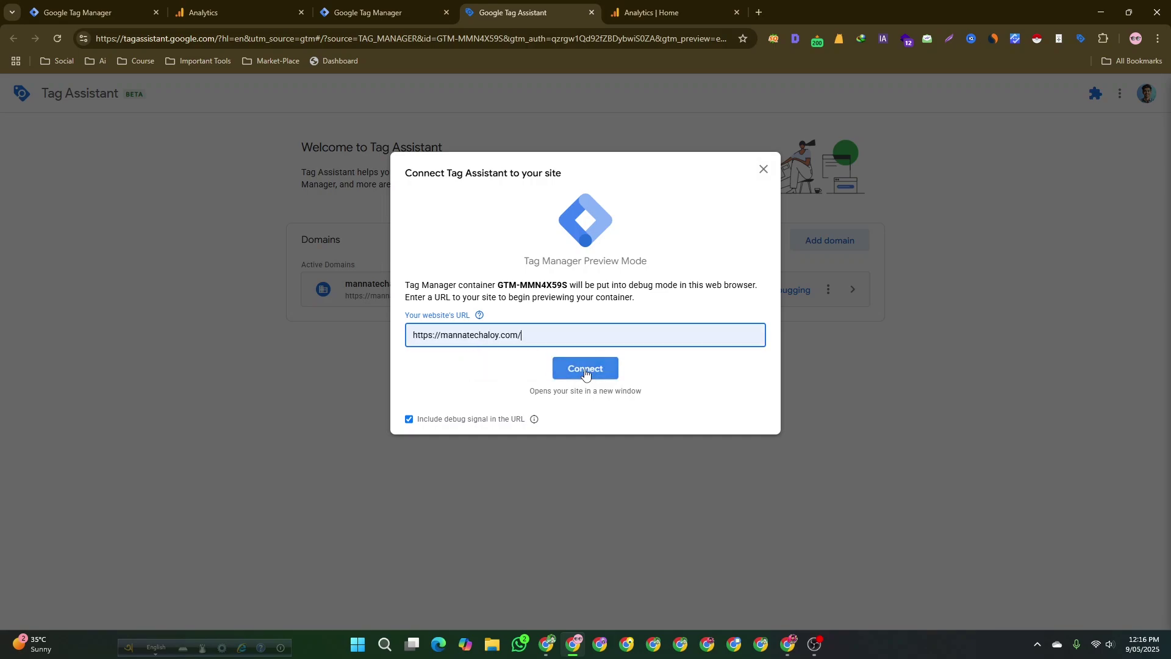
click(585, 370)
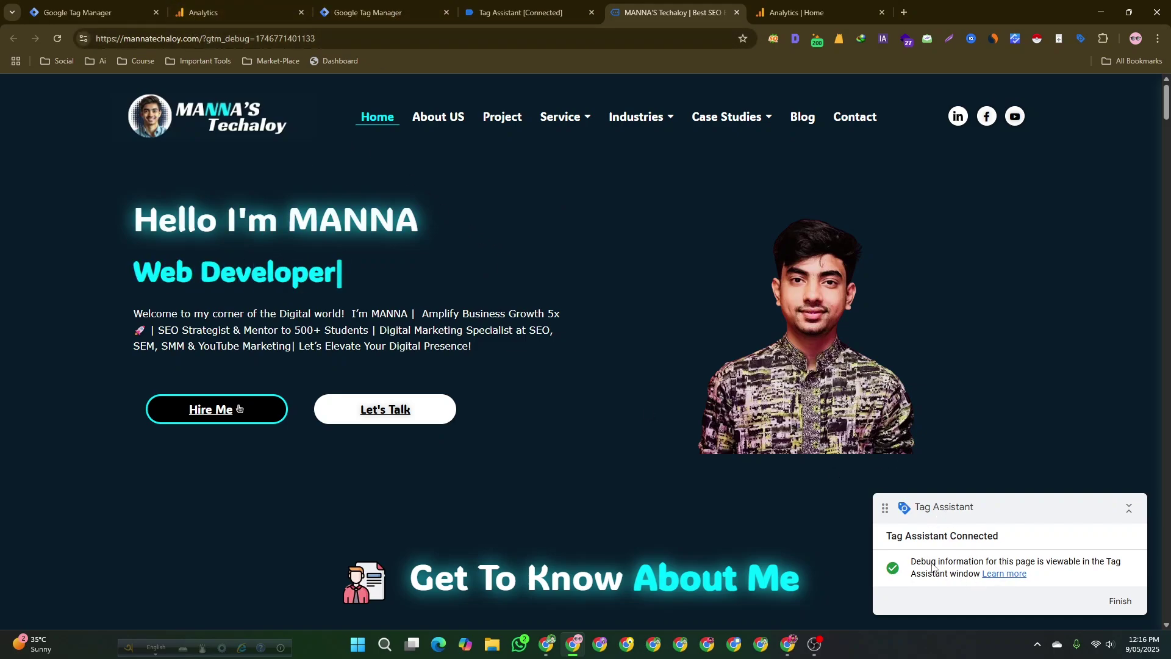
Switch to Google Analytics, close the web stream details, and open the property's DebugView under the admin data display settings.
click(205, 12)
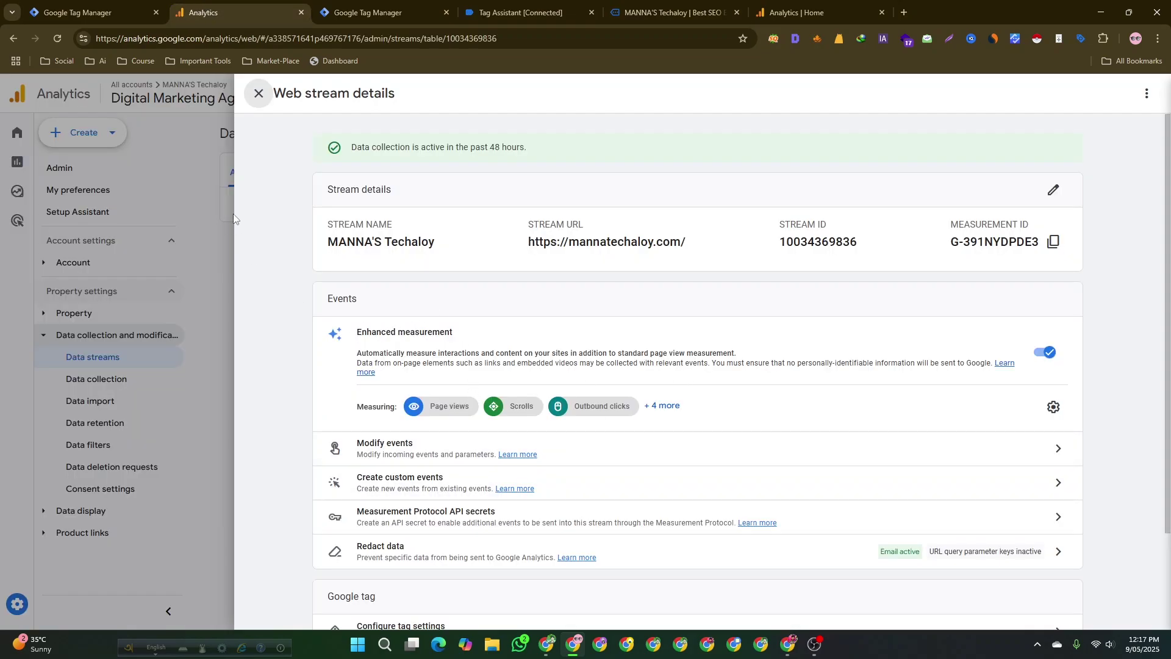
click(210, 188)
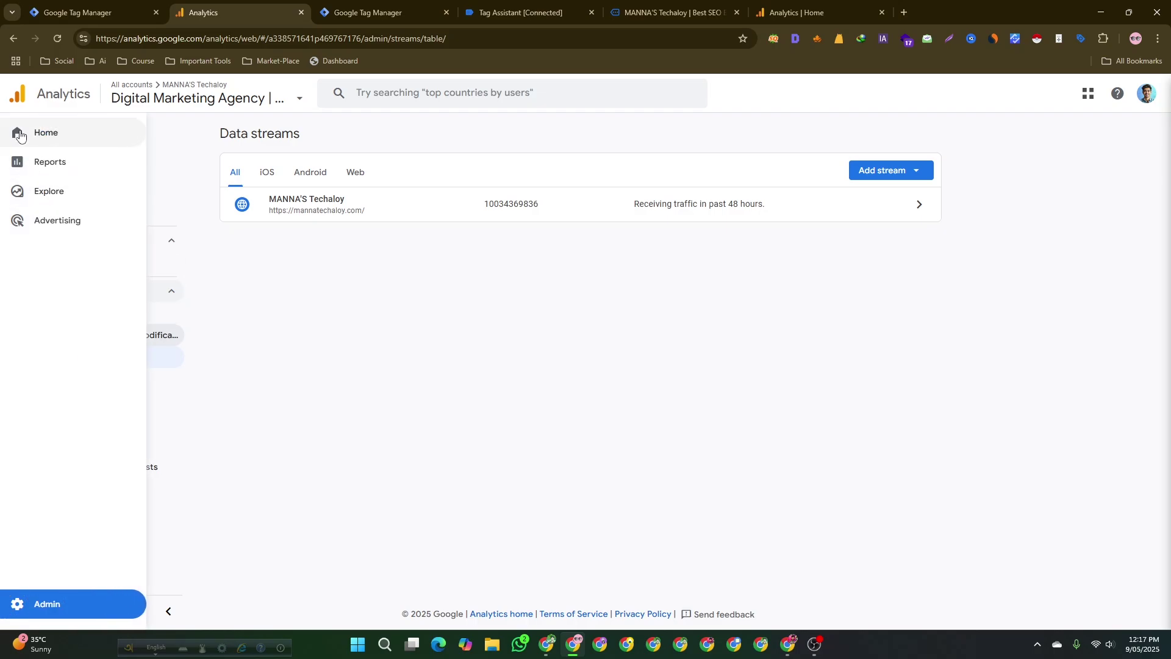
click(37, 605)
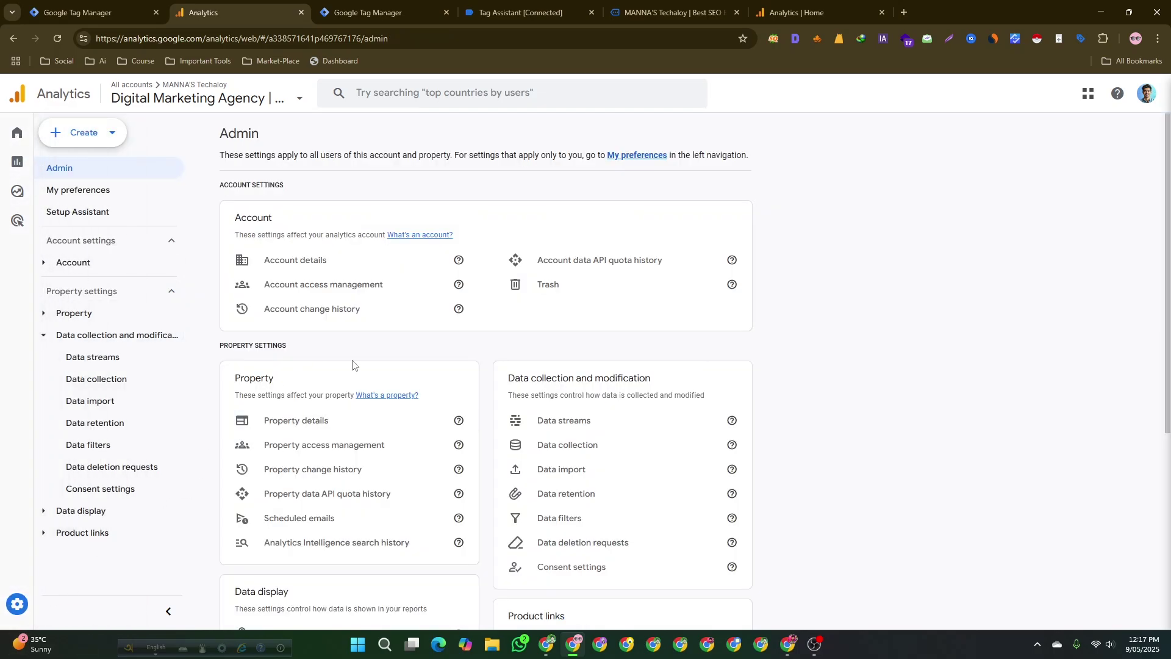
click(574, 427)
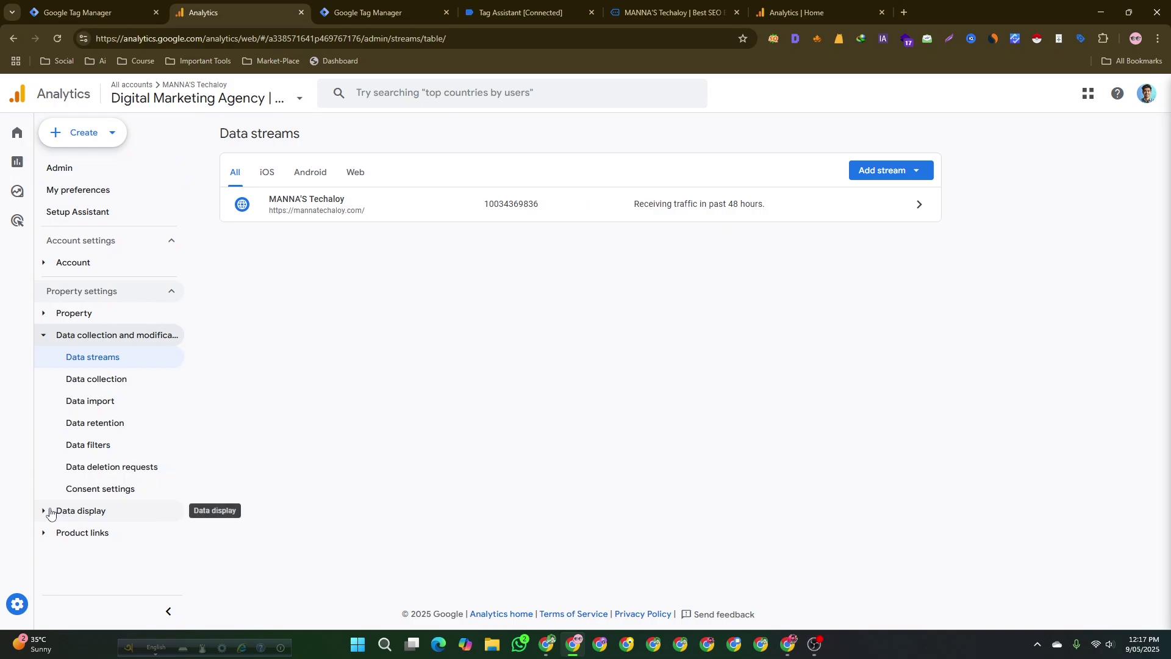
click(81, 511)
scroll(95, 482, down, 3)
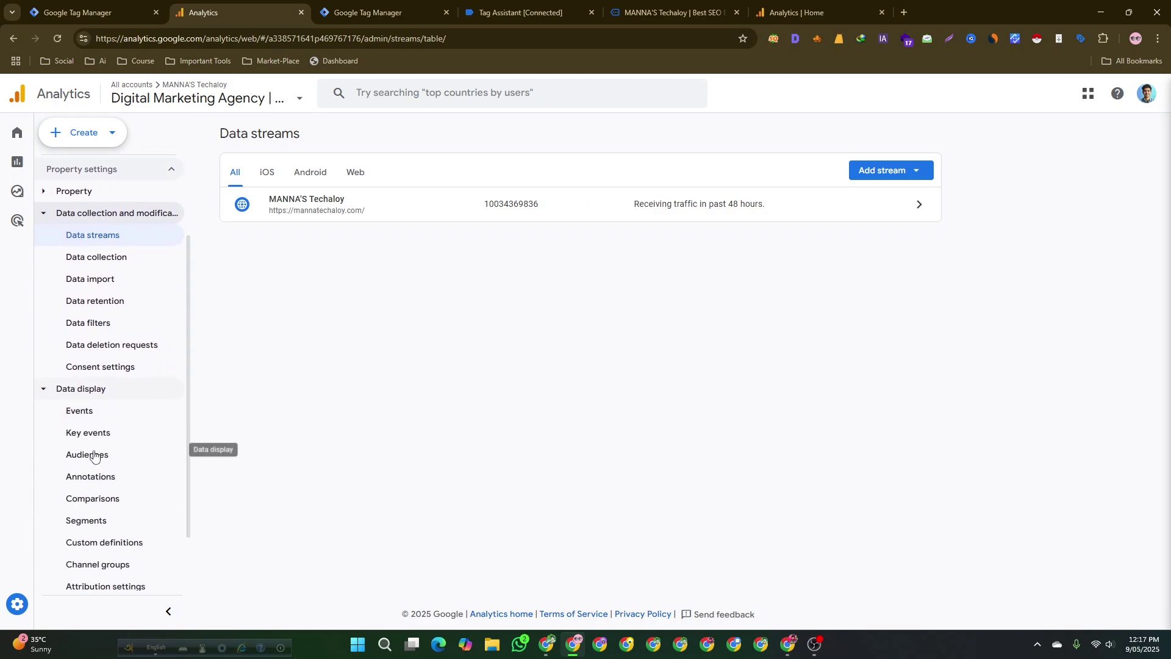
click(93, 566)
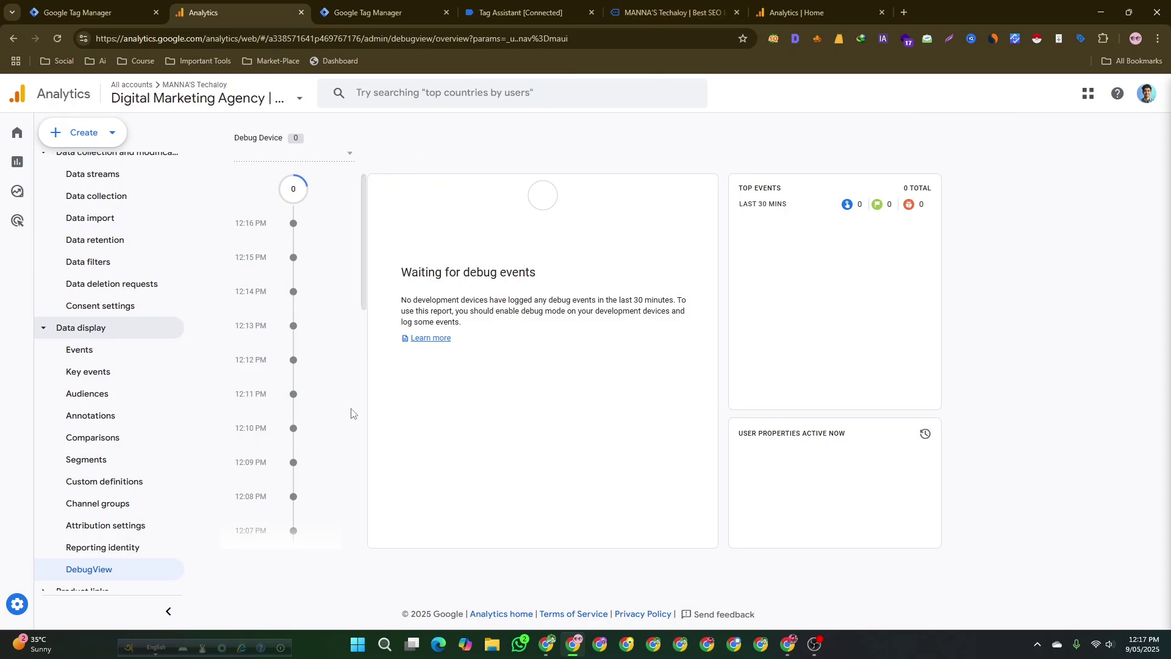
Visit the Industries page on the connected mannatechaloy.com site, and check Google Analytics DebugView for debug events.
click(709, 9)
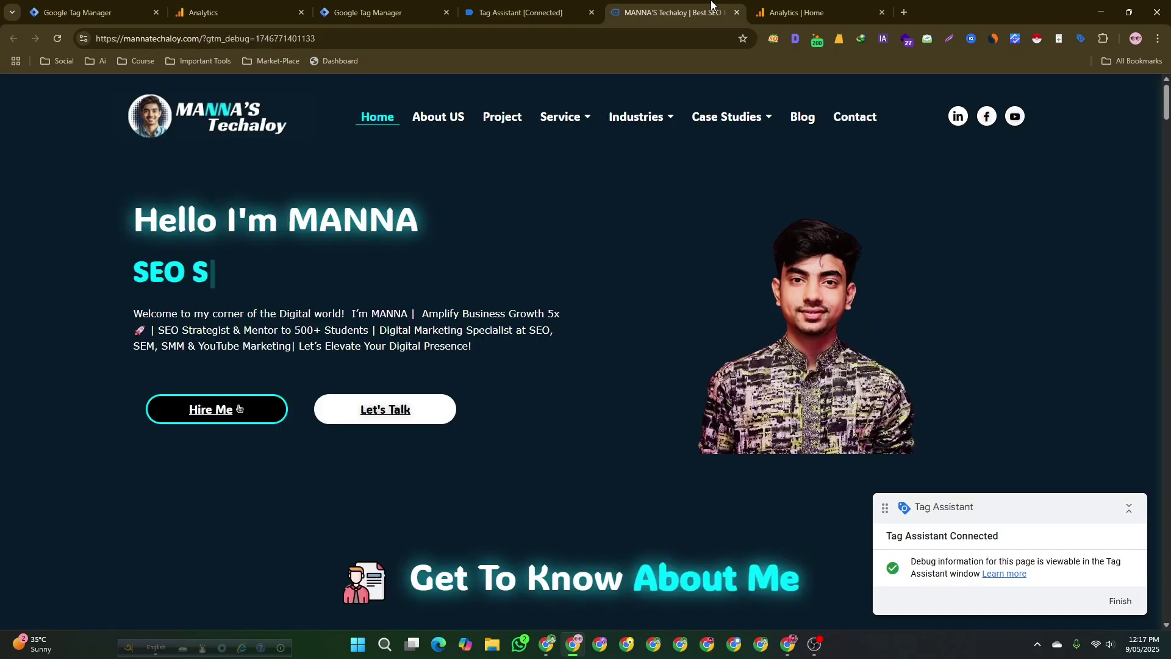
click(630, 123)
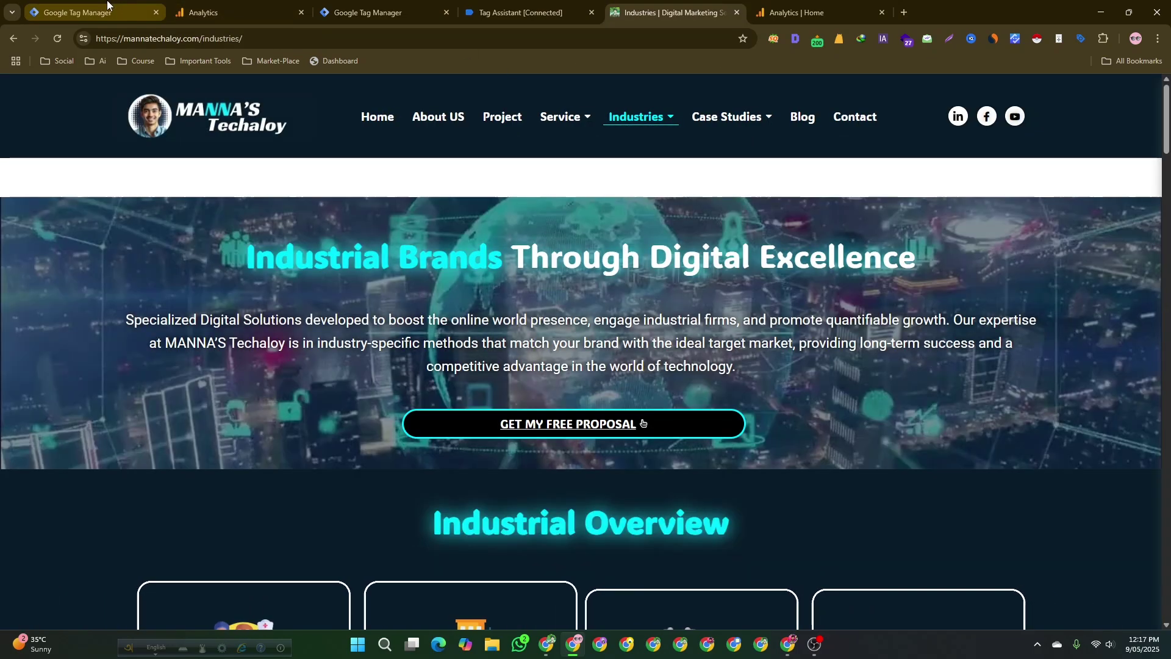
click(107, 6)
click(329, 6)
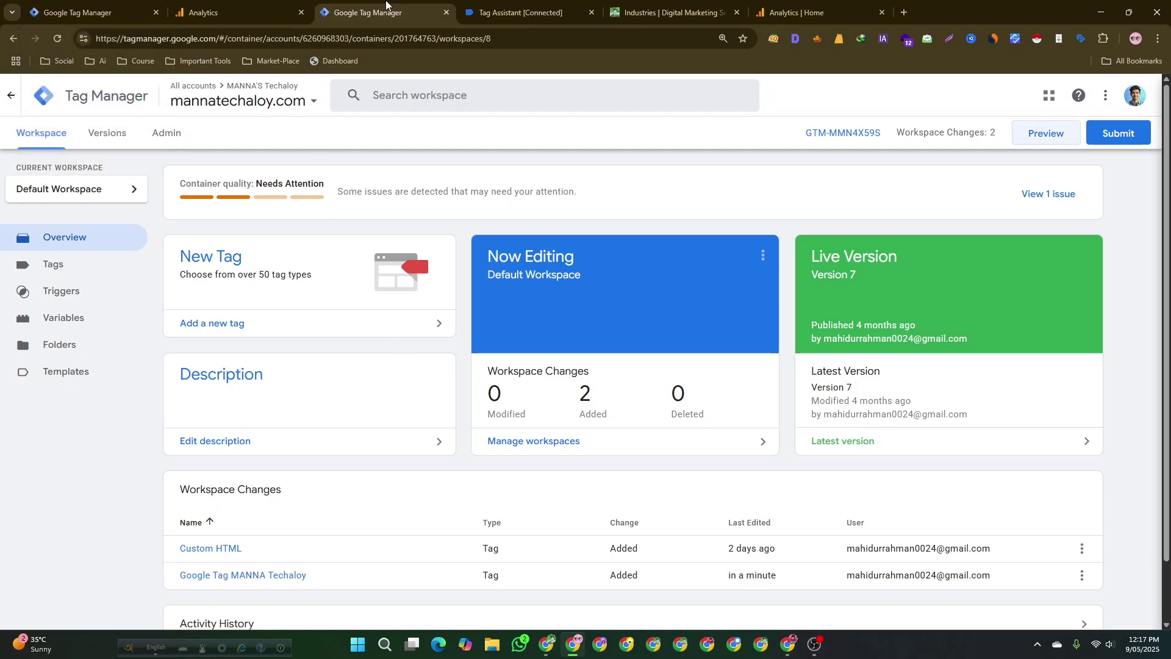
click(239, 4)
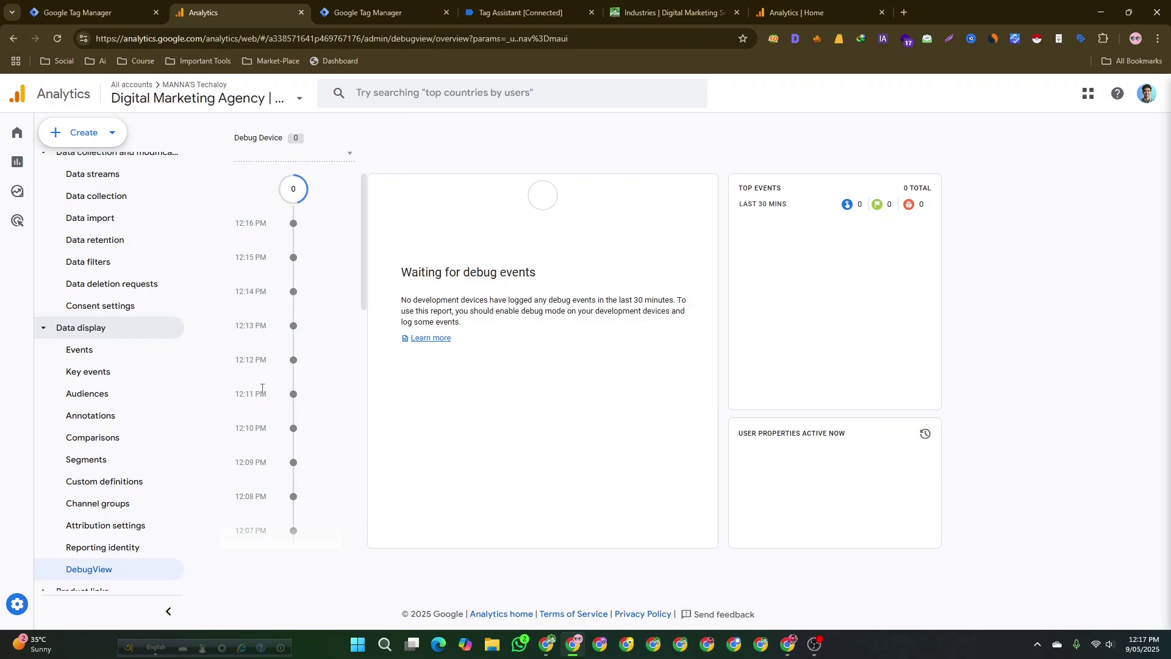
Check the fired tags in Tag Assistant and the debug events in Analytics DebugView, and return to the Tag Manager workspace overview.
click(356, 5)
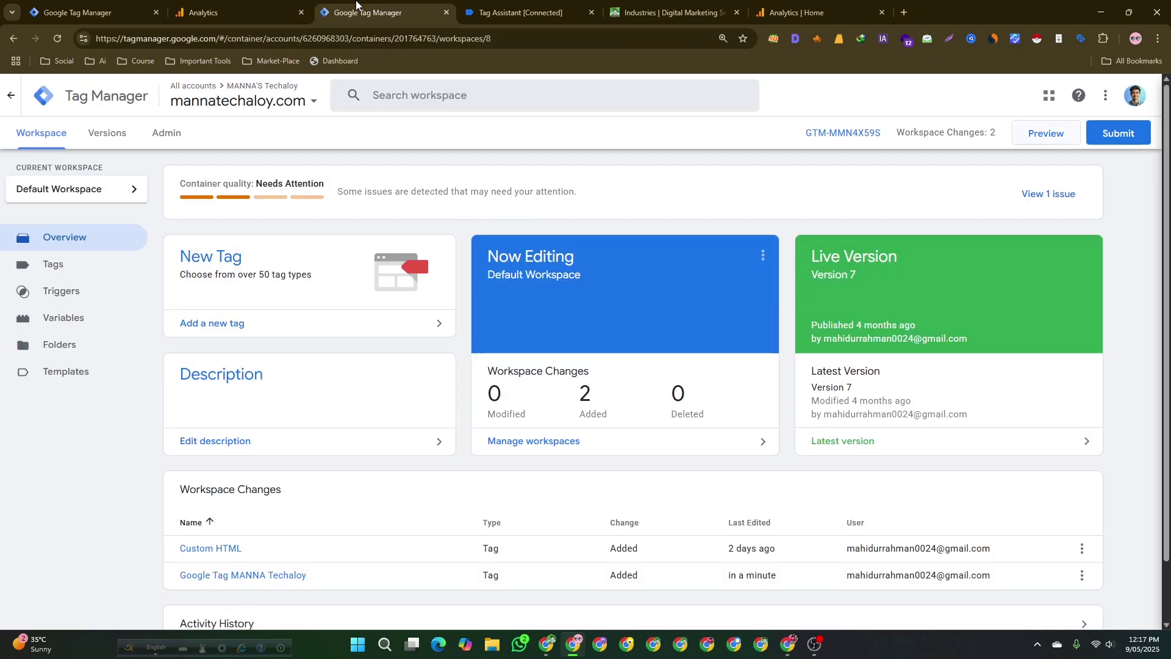
click(513, 4)
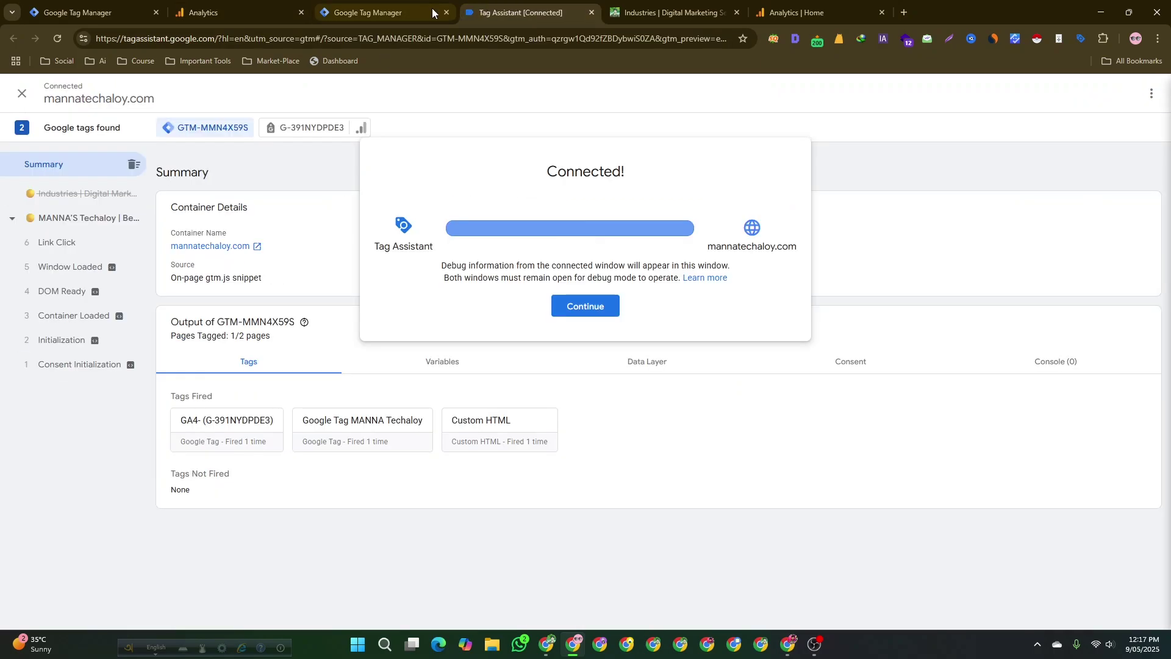
click(377, 5)
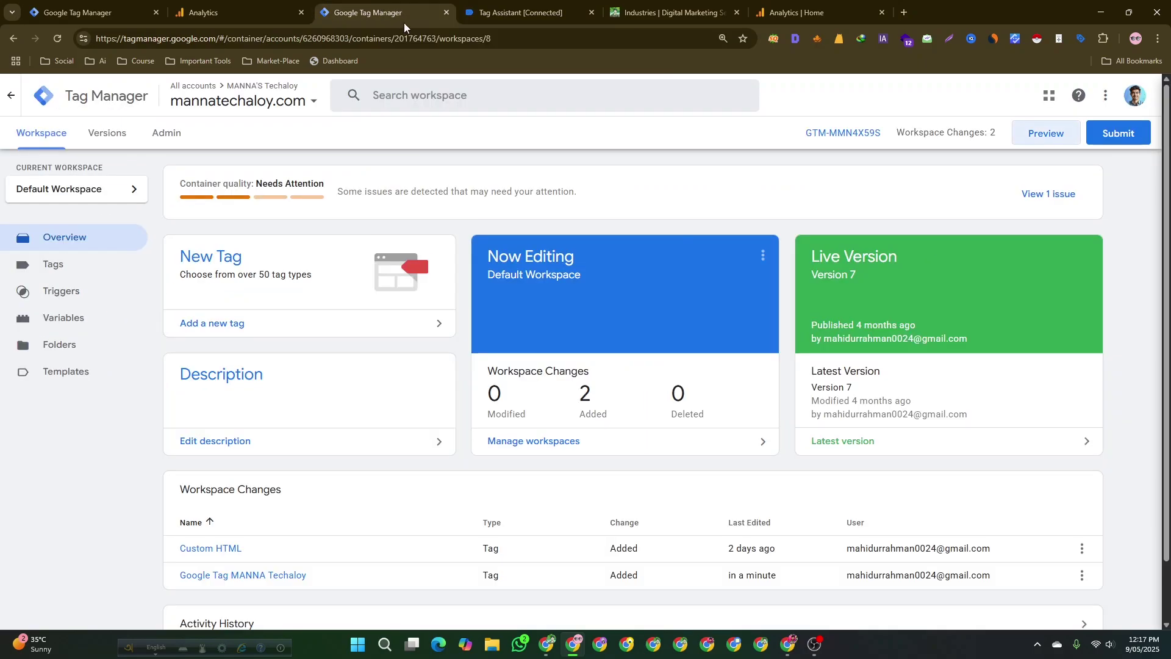
click(254, 9)
click(375, 9)
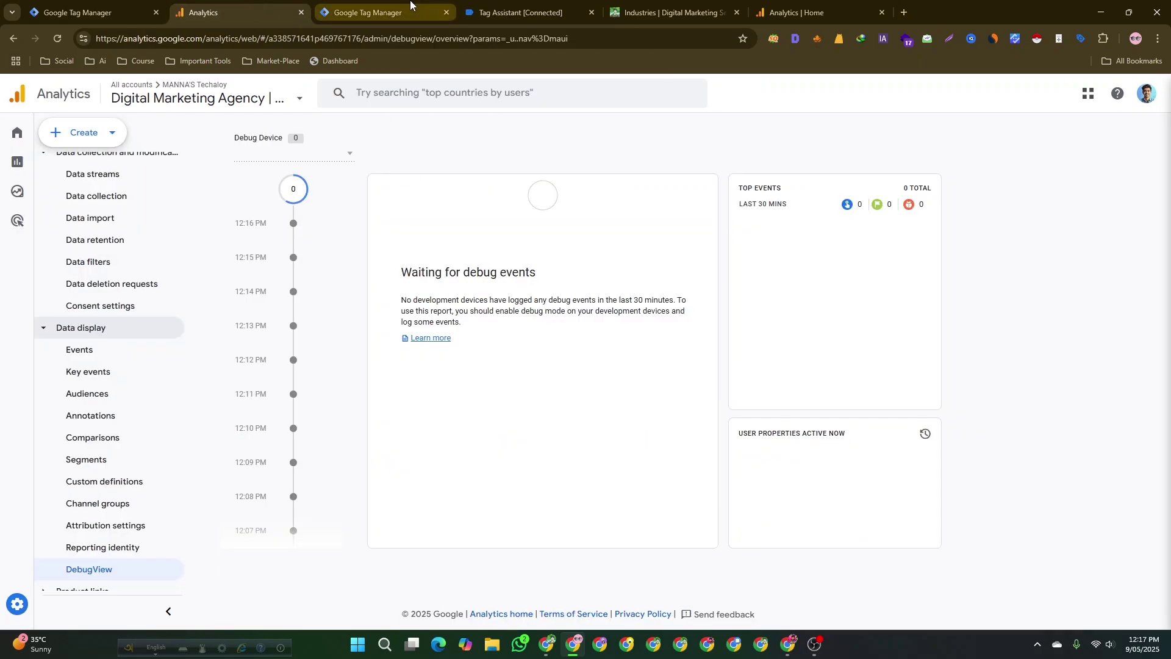
click(221, 5)
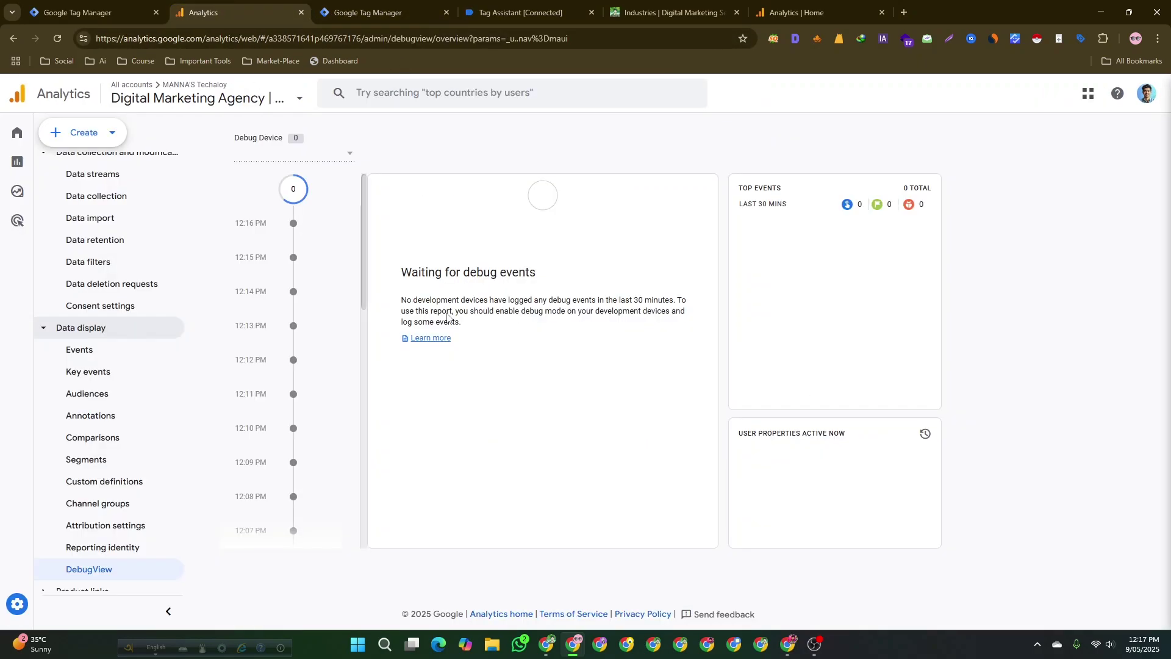
click(375, 12)
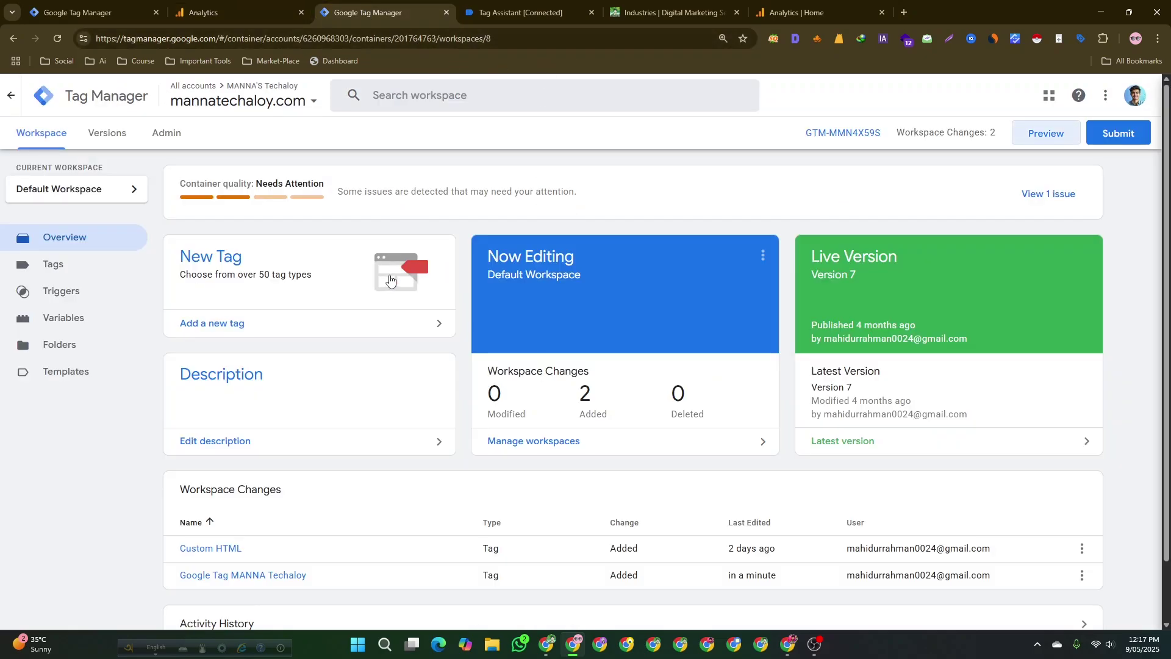